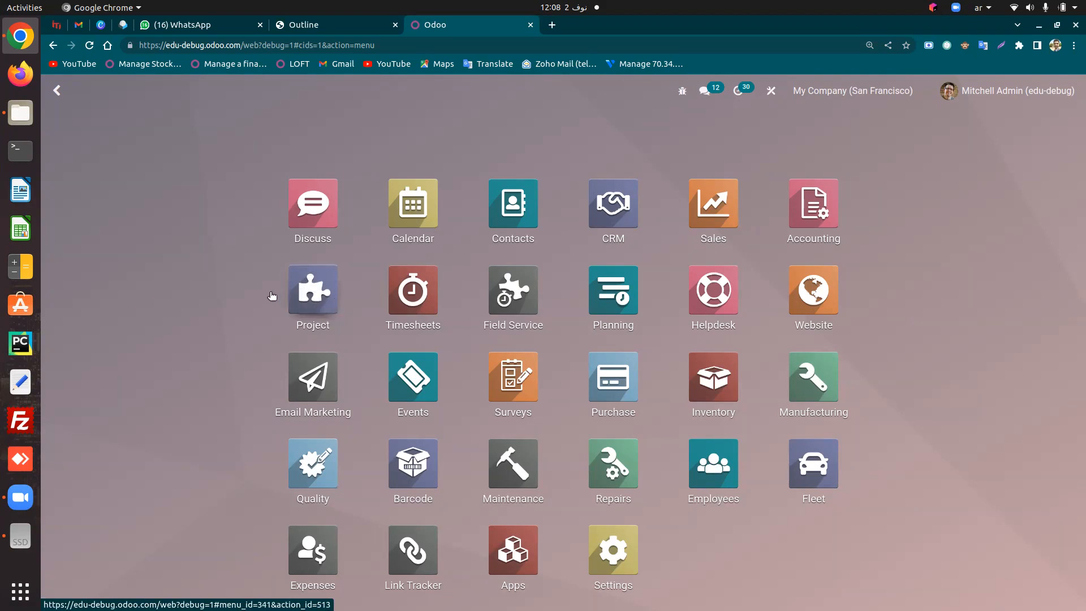
click(313, 290)
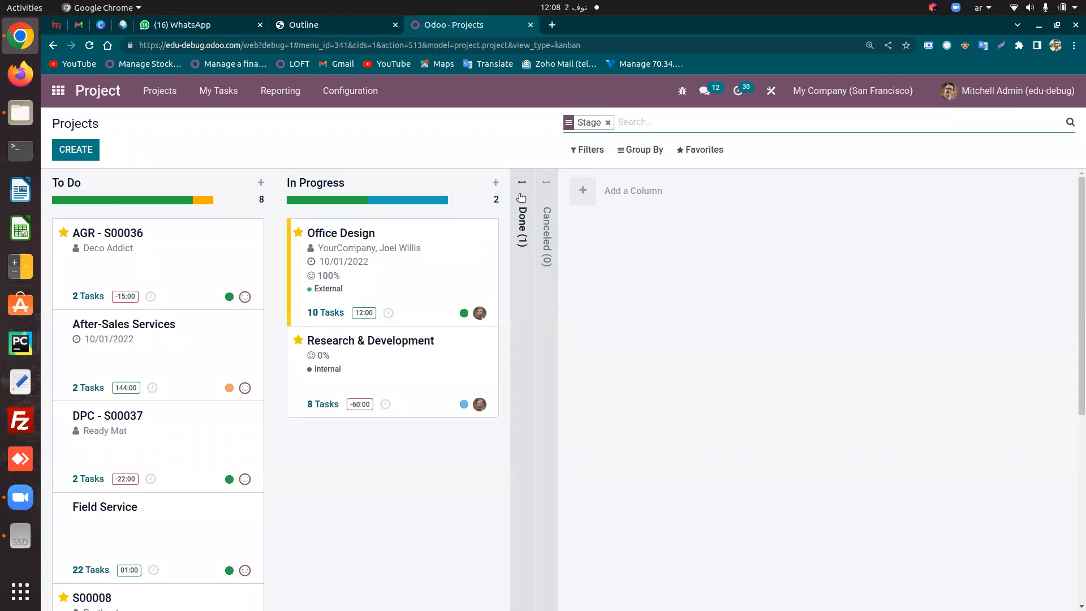
click(522, 215)
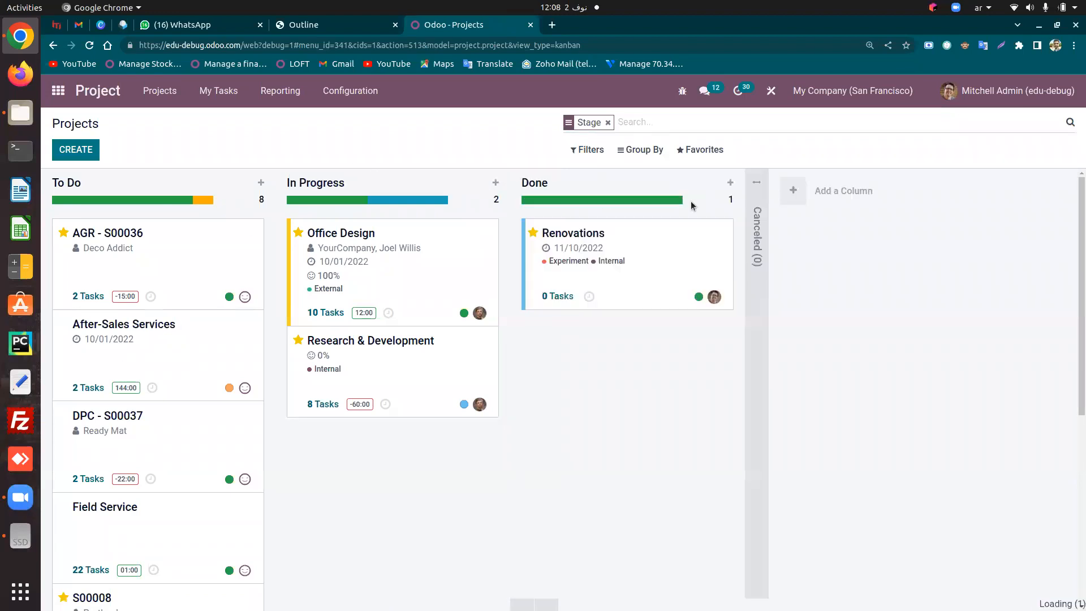
click(759, 213)
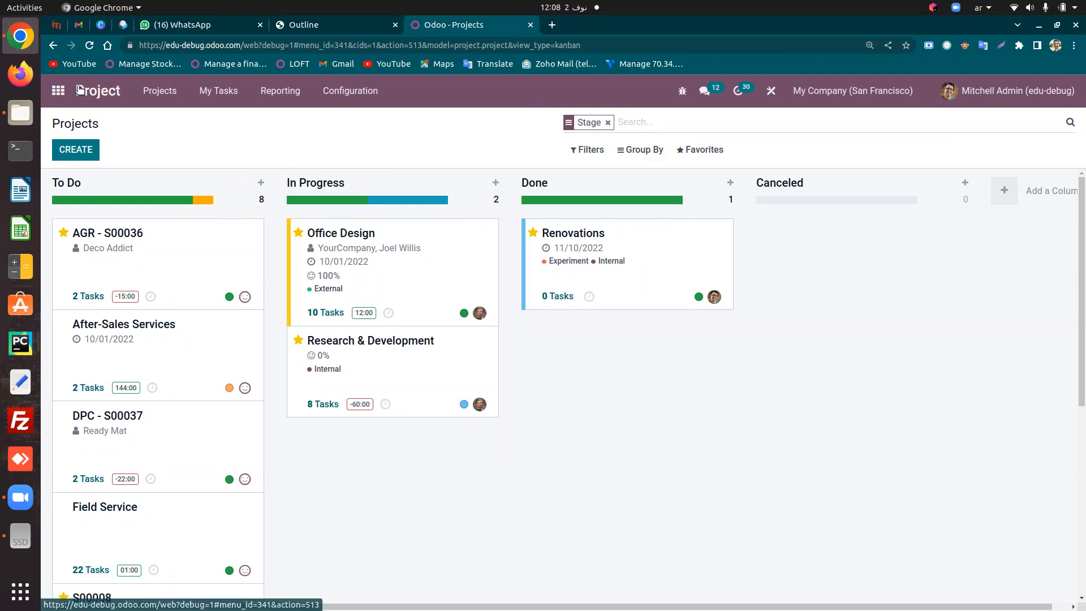
click(59, 91)
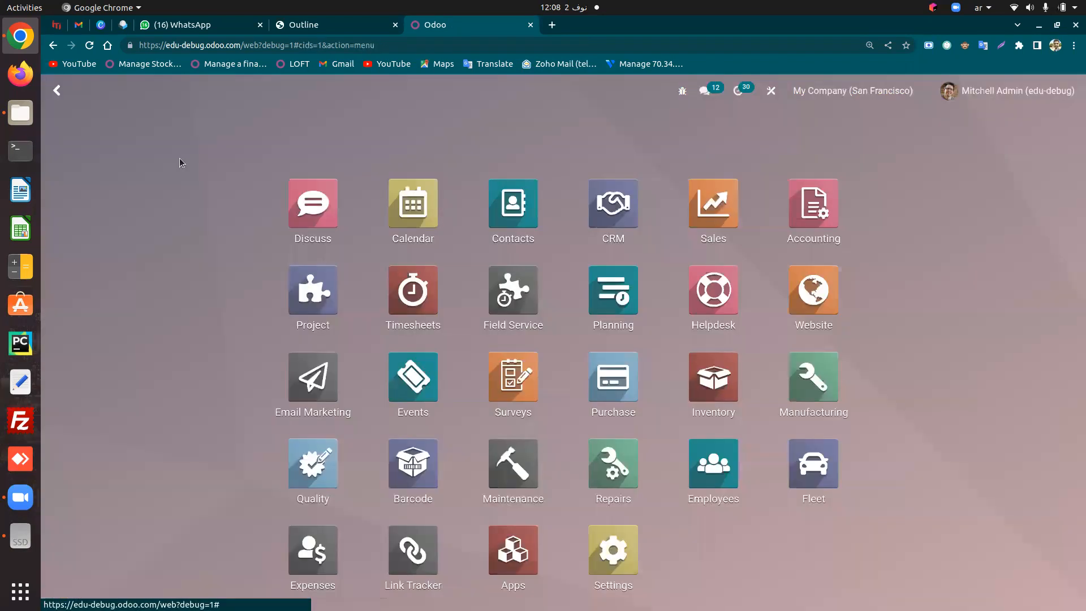
Open the Project app, unfold the Done and Canceled stages, and reduce the page zoom so all columns fit
click(330, 288)
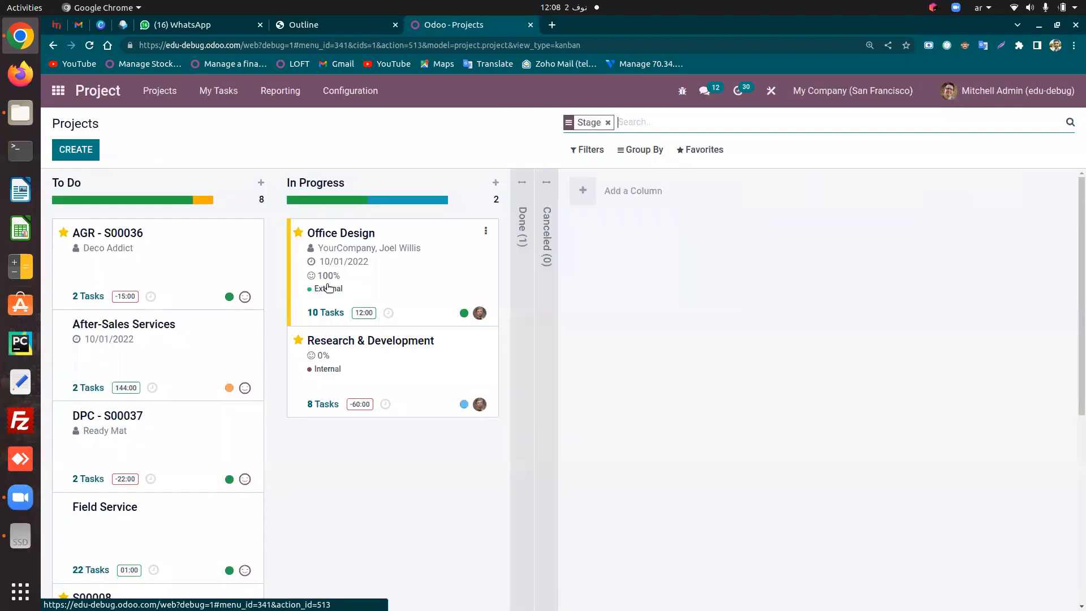
click(522, 223)
click(756, 227)
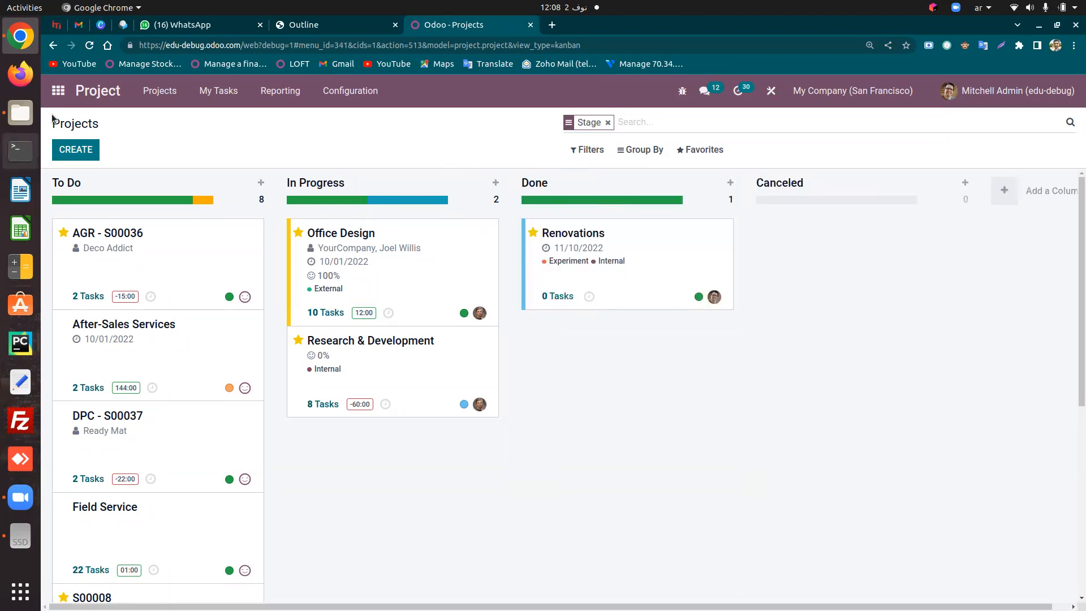
drag(51, 121, 76, 118)
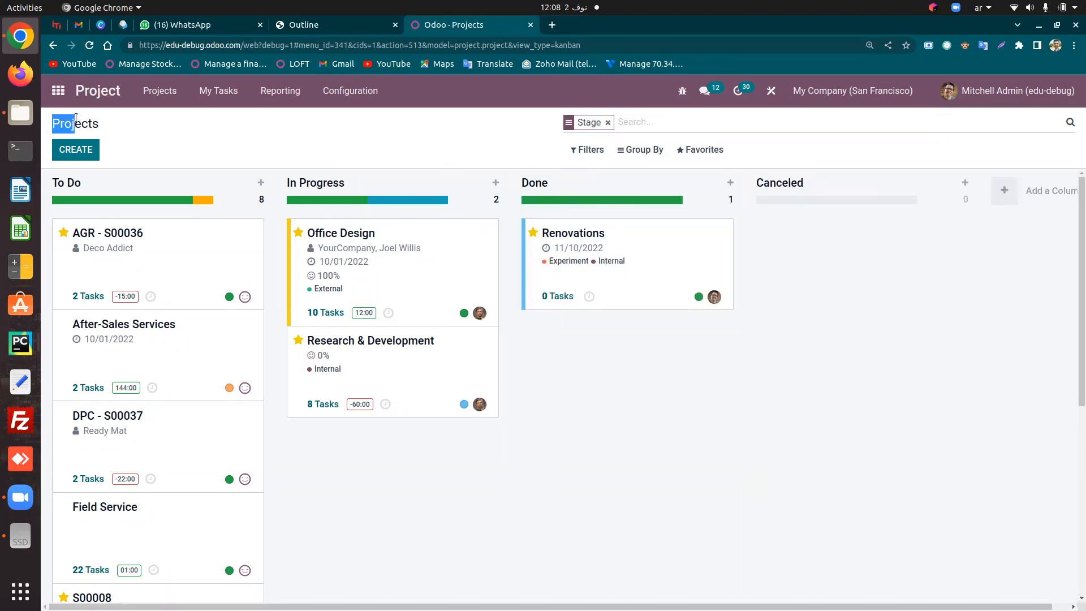
click(138, 131)
drag(484, 606, 499, 607)
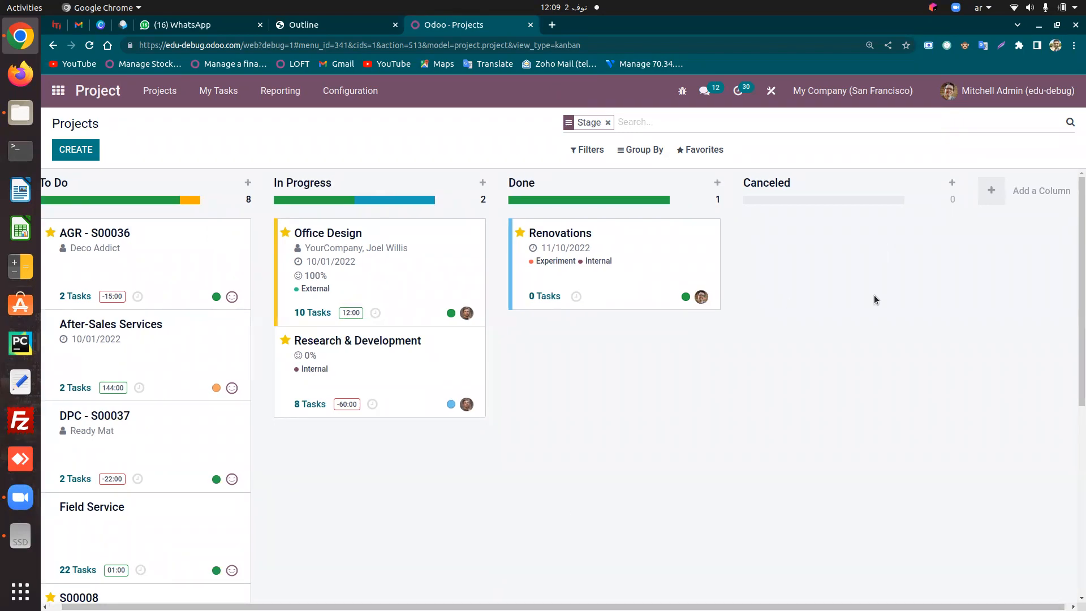
drag(340, 607, 357, 606)
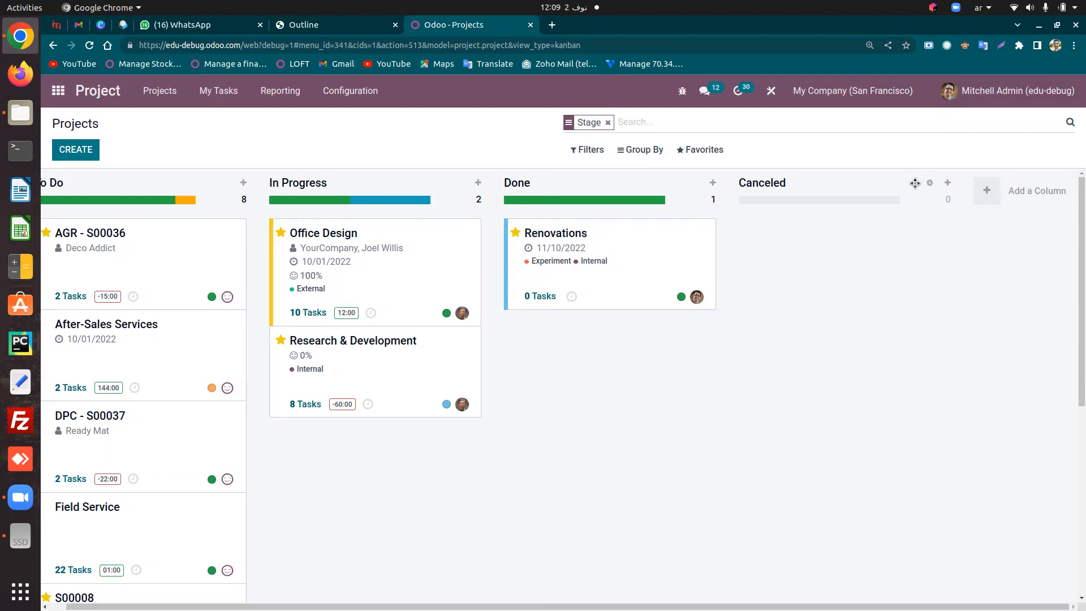
key(ctrl+minus)
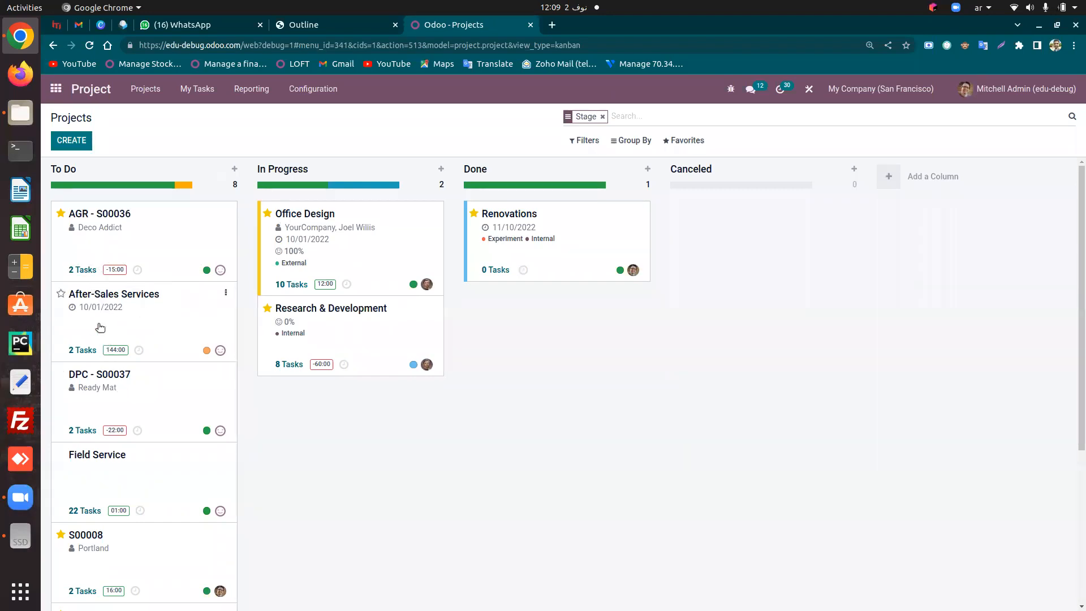
Move the After-Sales Services project from To Do to In Progress, and from there to the Done stage
drag(93, 312, 288, 397)
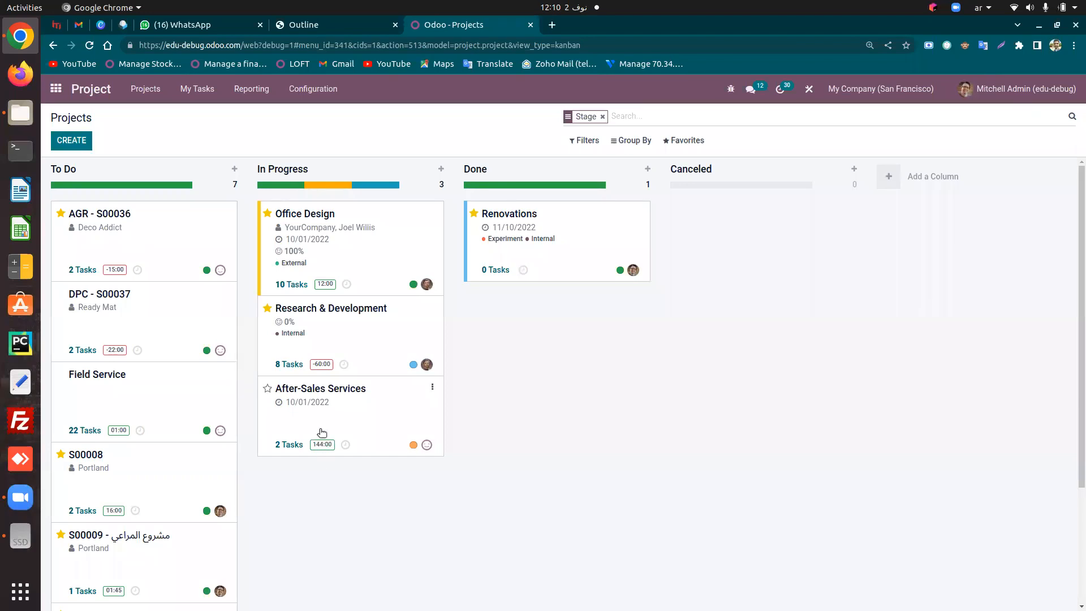
drag(289, 400, 501, 307)
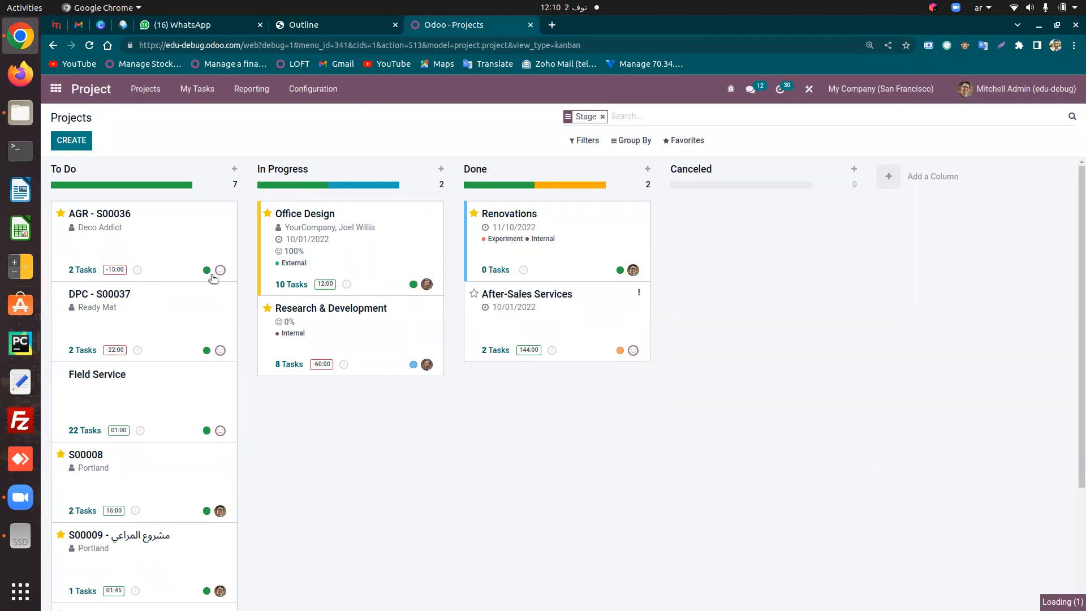
Examine the AGR project's tasks across New, In Progress and the unfolded Done stage, and return to the projects overview
click(79, 120)
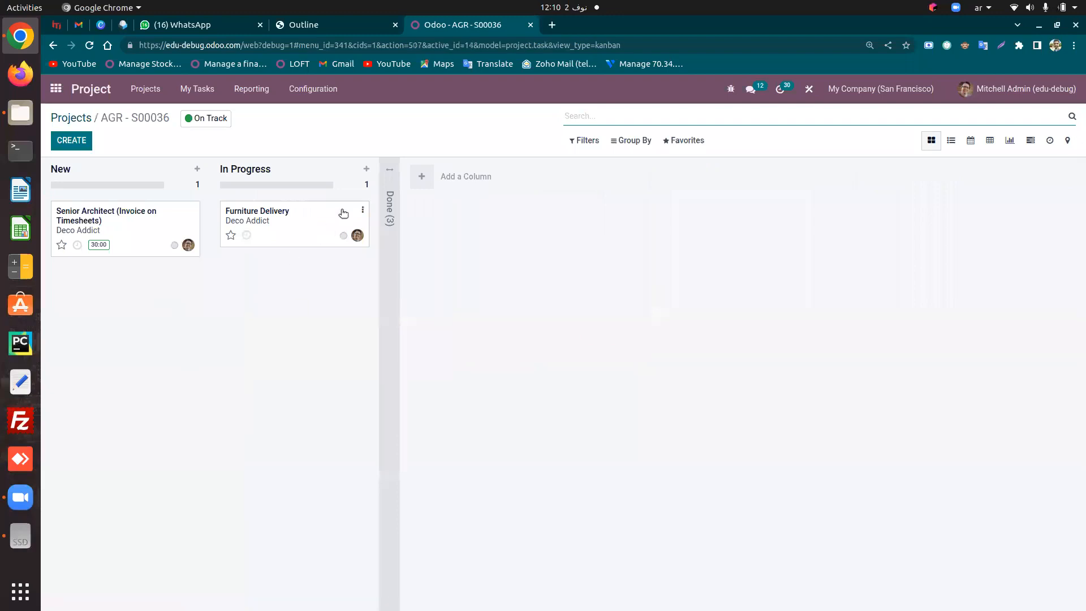
click(390, 209)
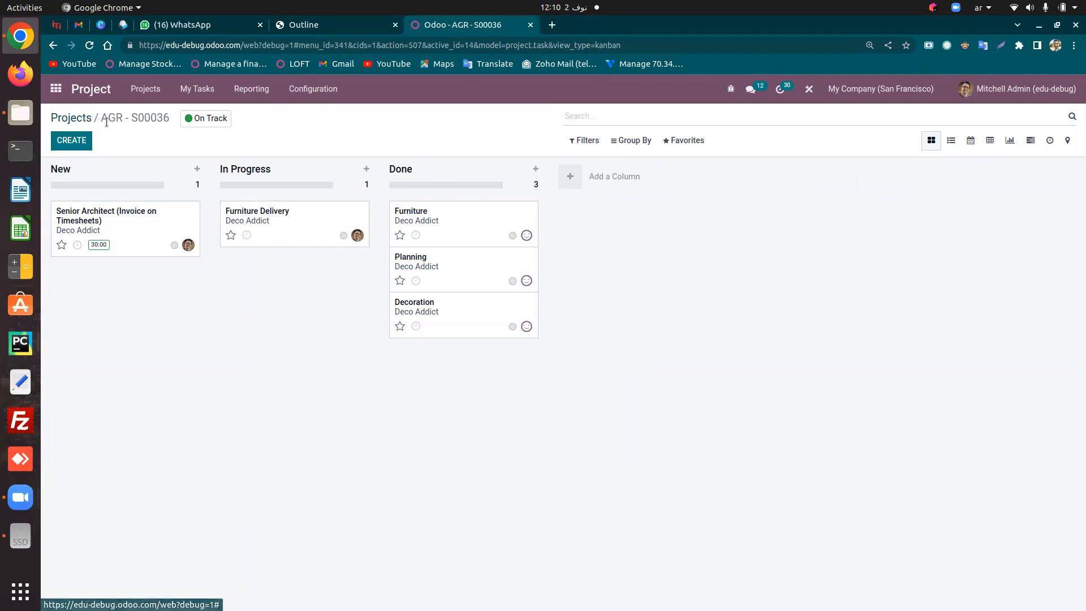
drag(116, 118, 126, 116)
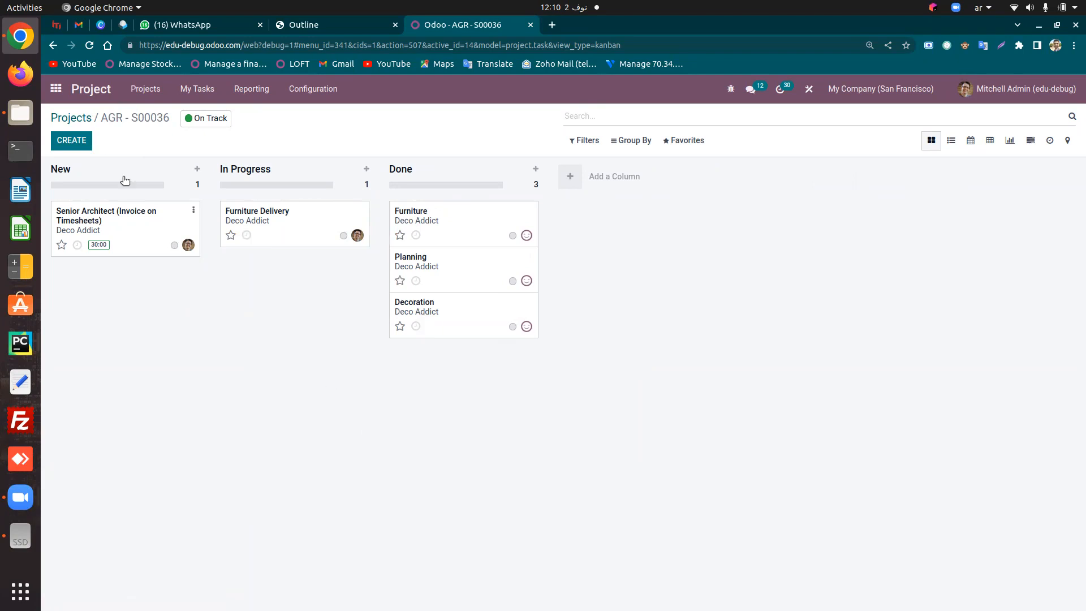
click(71, 118)
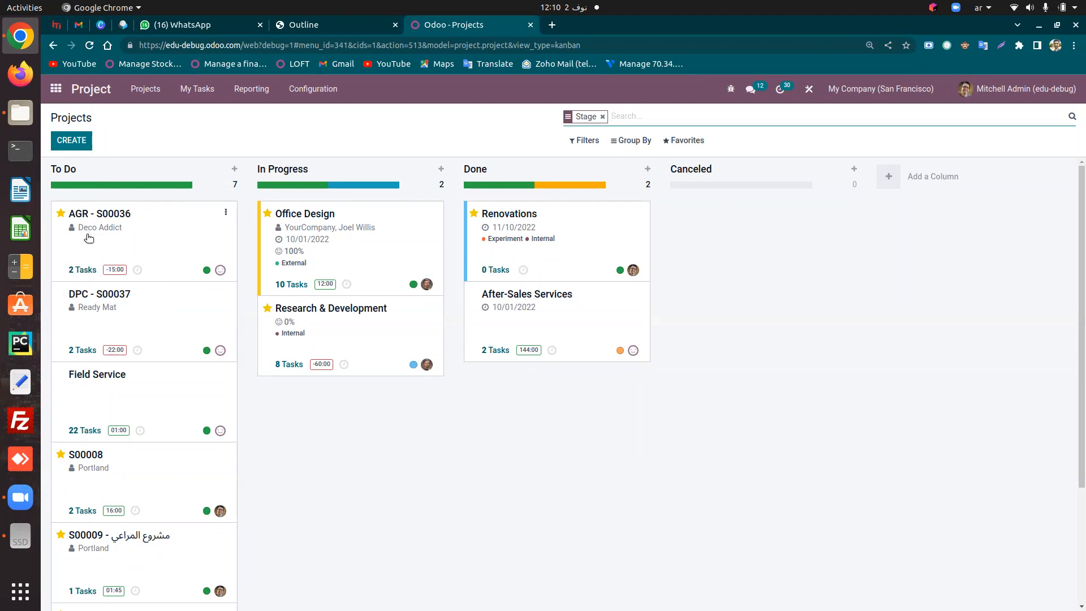
click(138, 233)
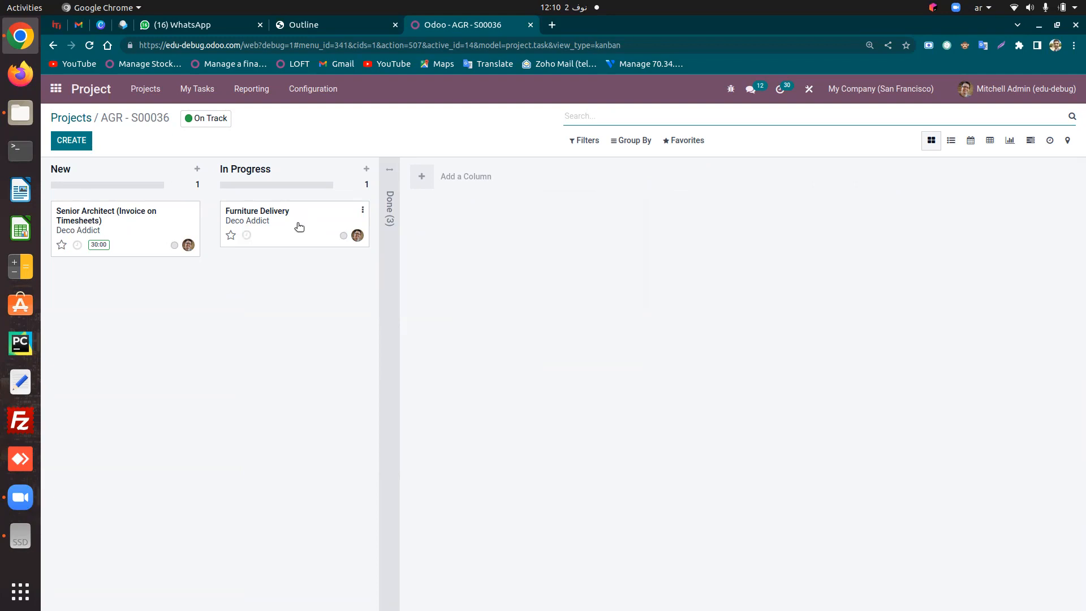
click(391, 217)
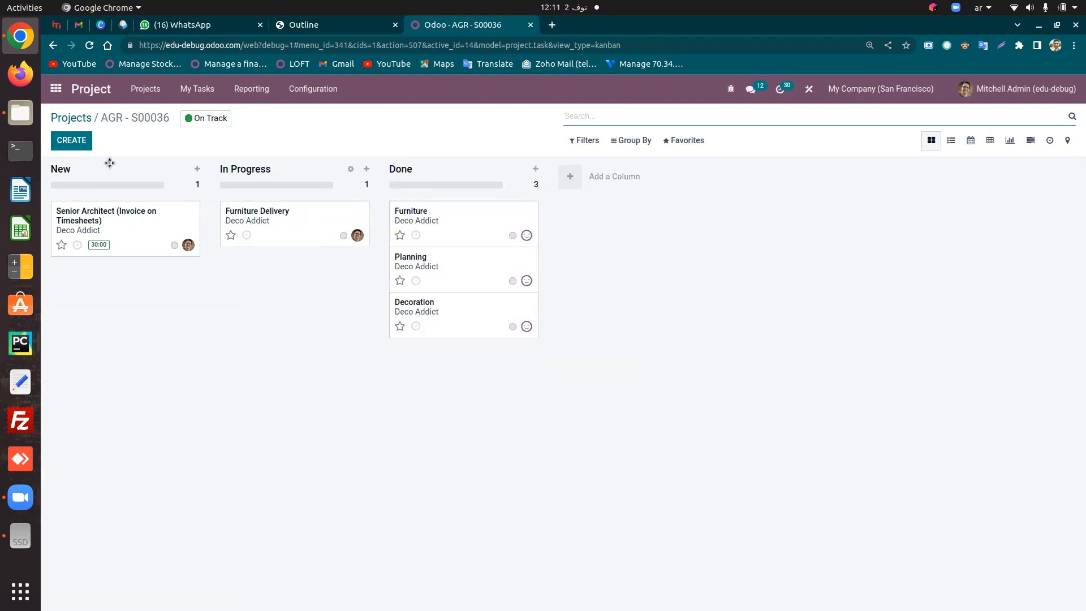
click(69, 117)
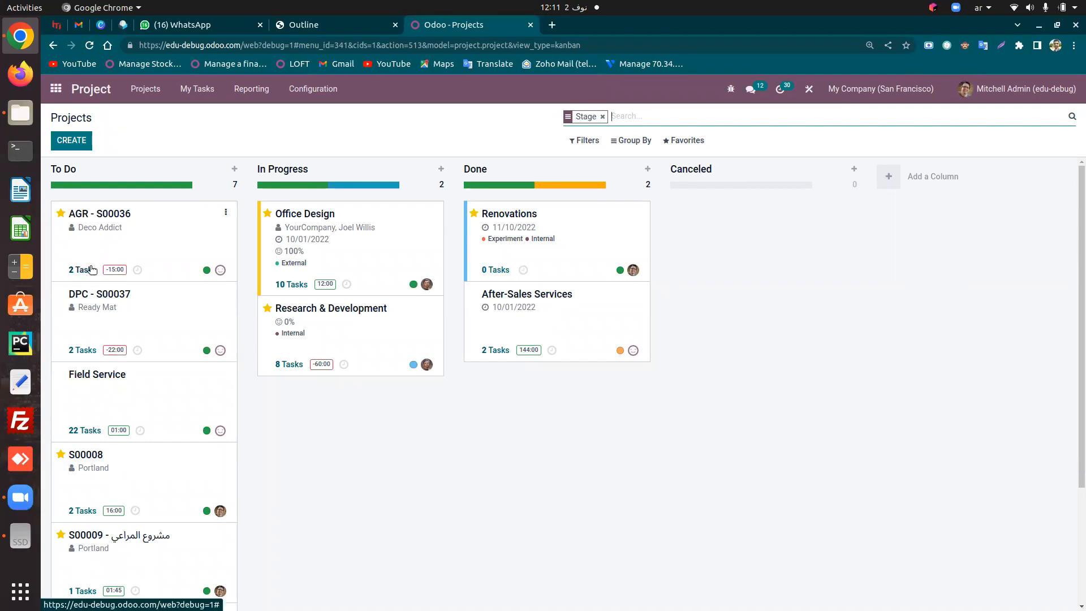
In the AGR project, unfold Done and move the Senior Architect task from New through In Progress to Done
click(152, 239)
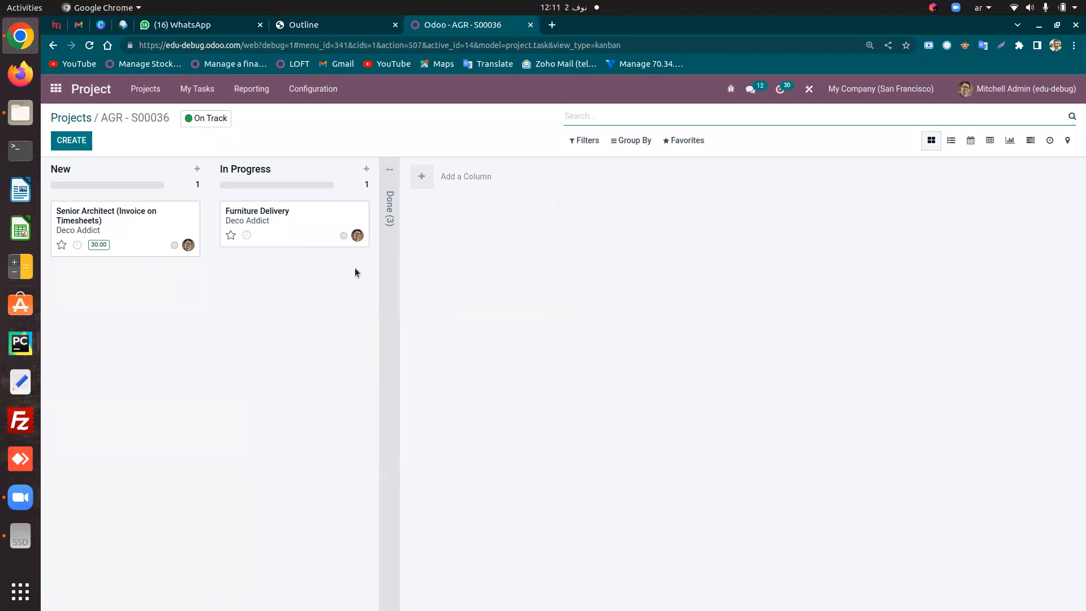
click(388, 317)
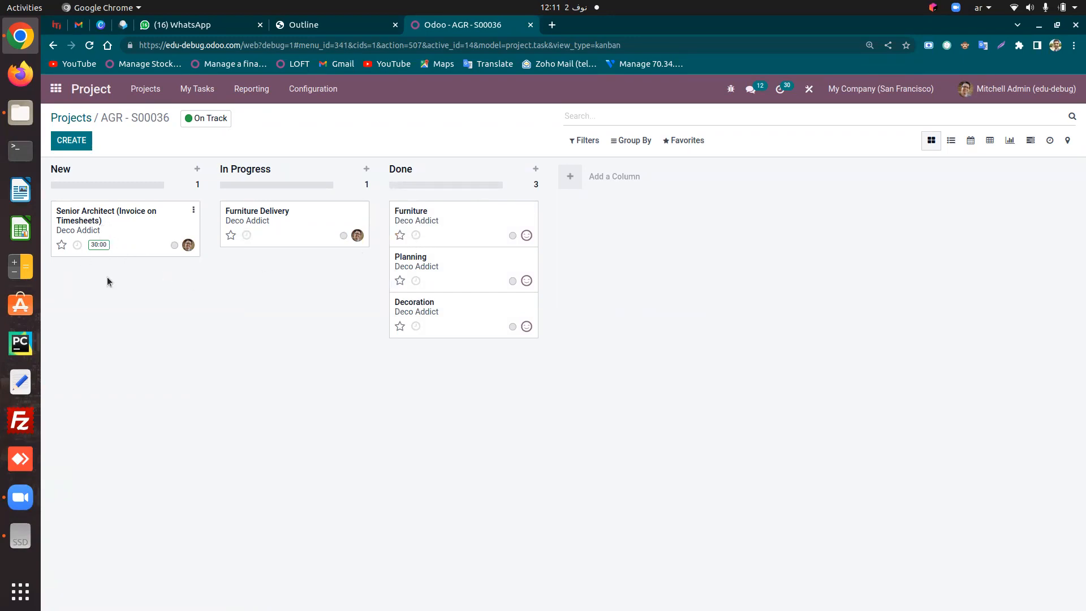
drag(94, 220, 254, 272)
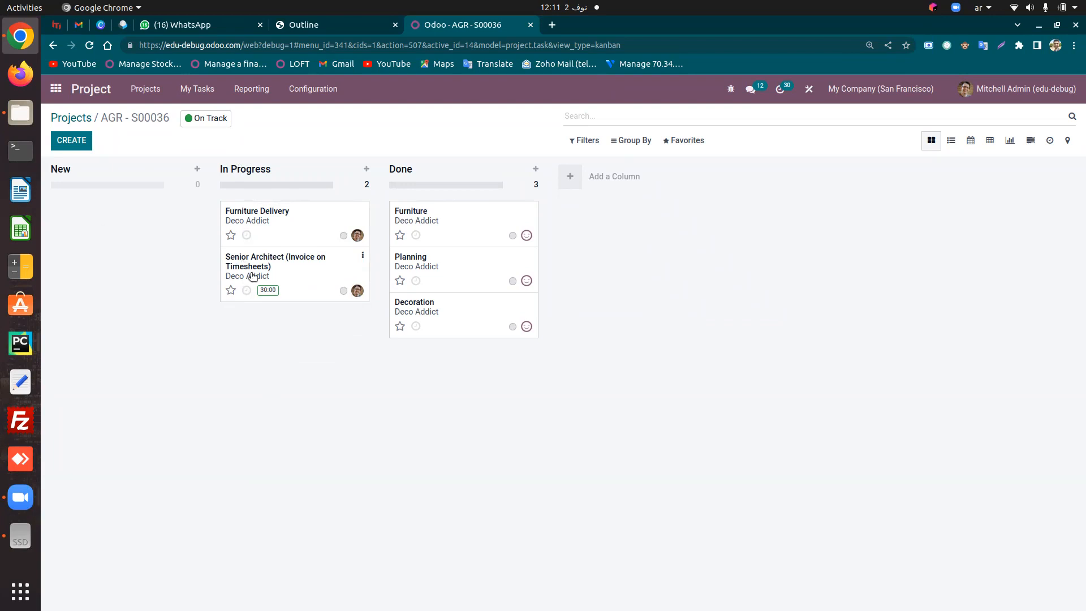
drag(245, 261, 405, 341)
Load the remaining tasks, move Furniture Delivery from In Progress to Done, and put it in the New stage
click(136, 117)
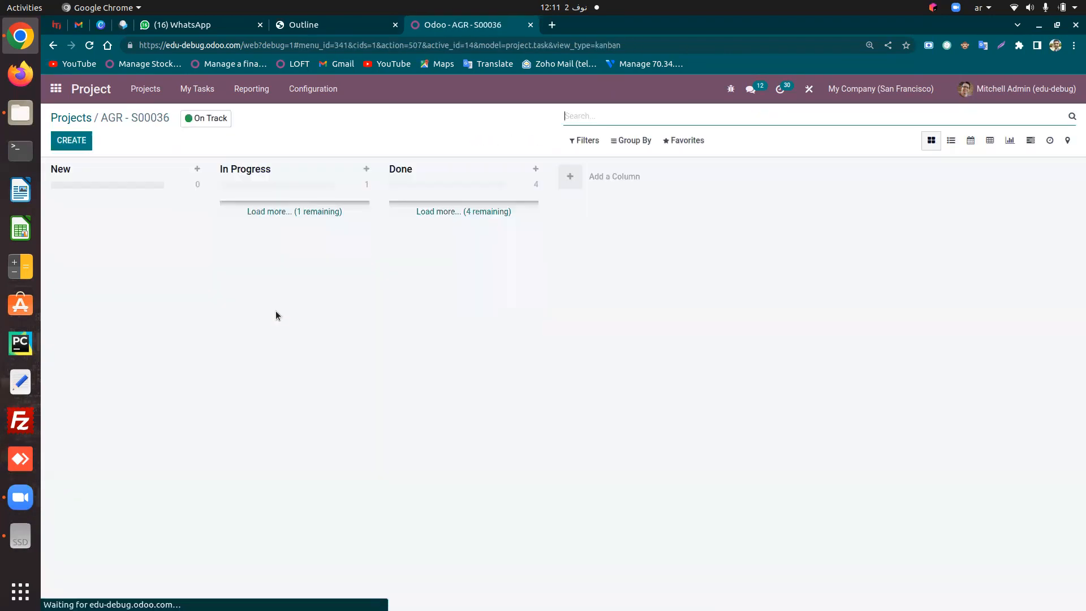
click(305, 211)
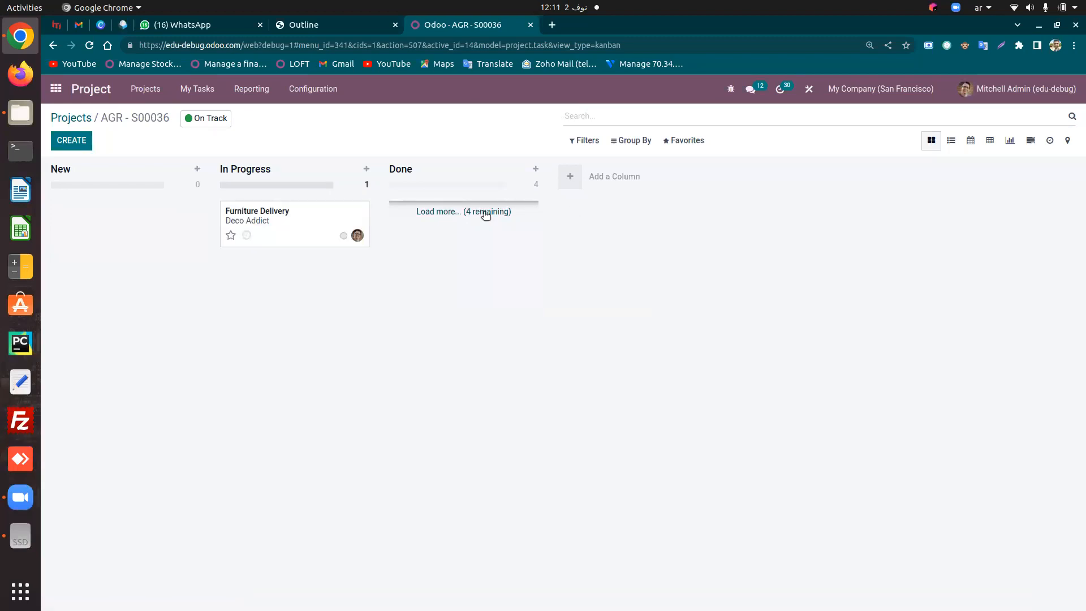
drag(304, 233, 467, 470)
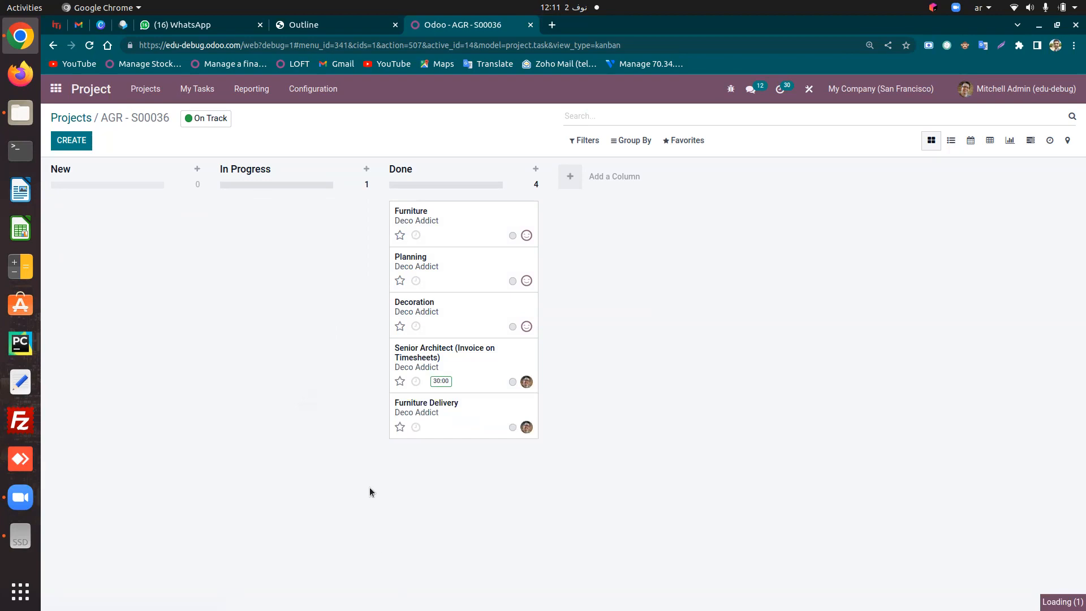
drag(438, 422, 172, 314)
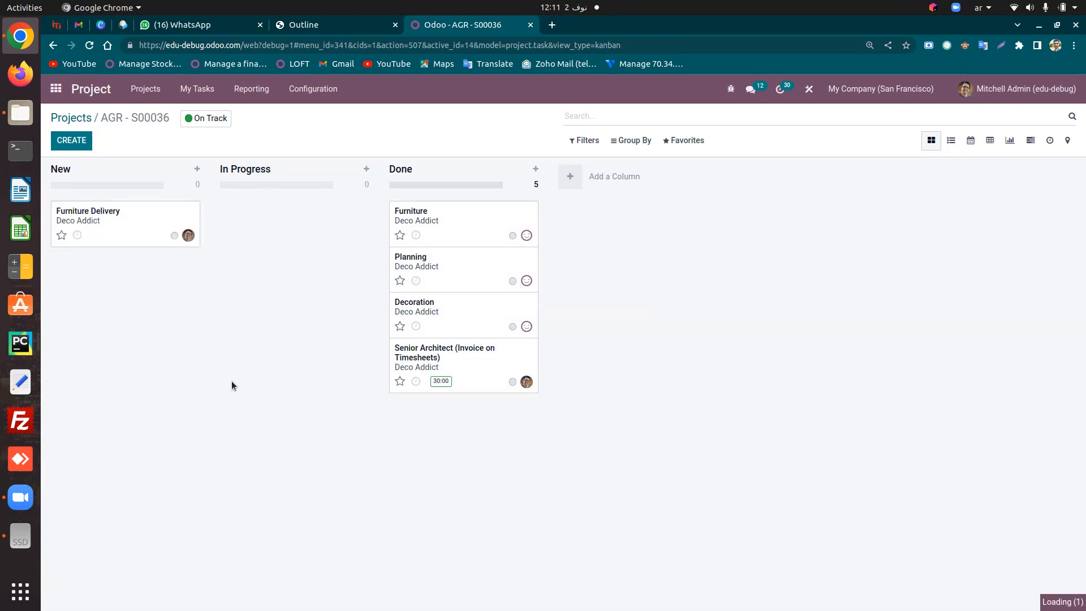
Add a project stage named "Quality Inspection stage" to the projects overview and place it between In Progress and Done
click(90, 118)
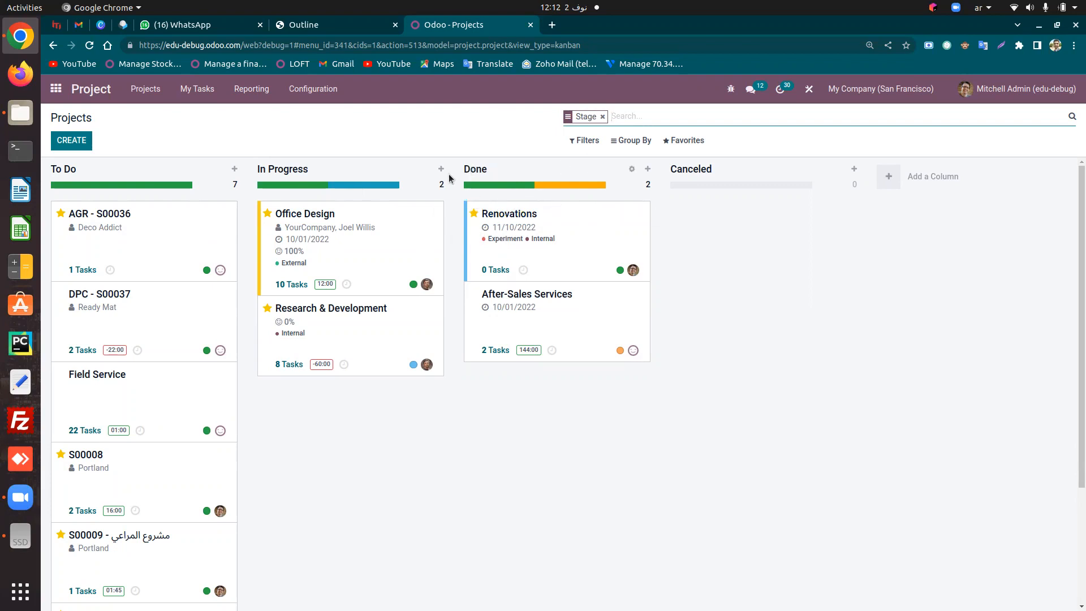
click(897, 179)
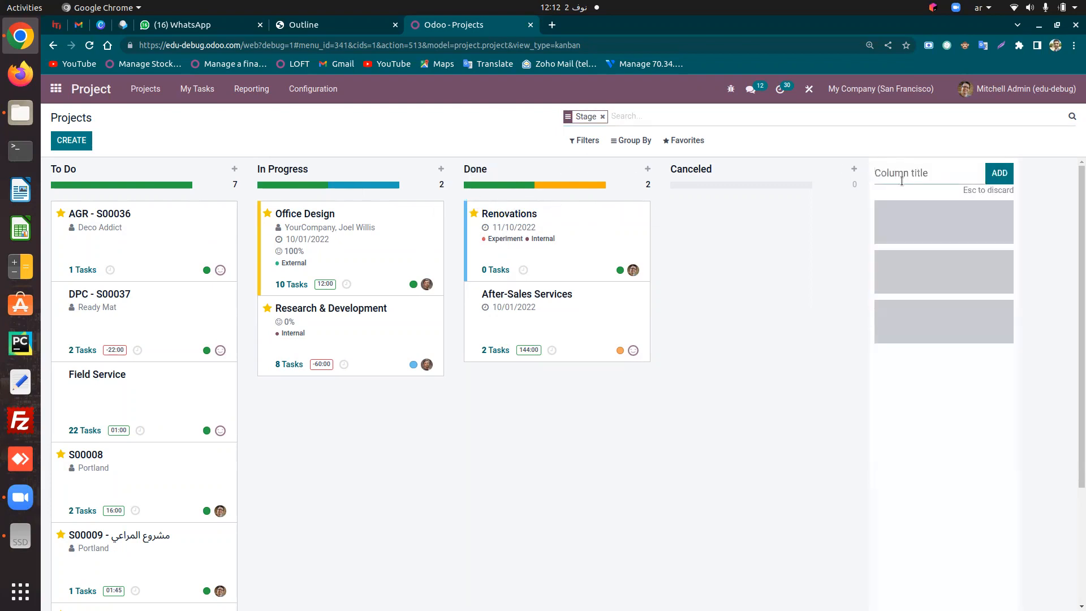
click(788, 248)
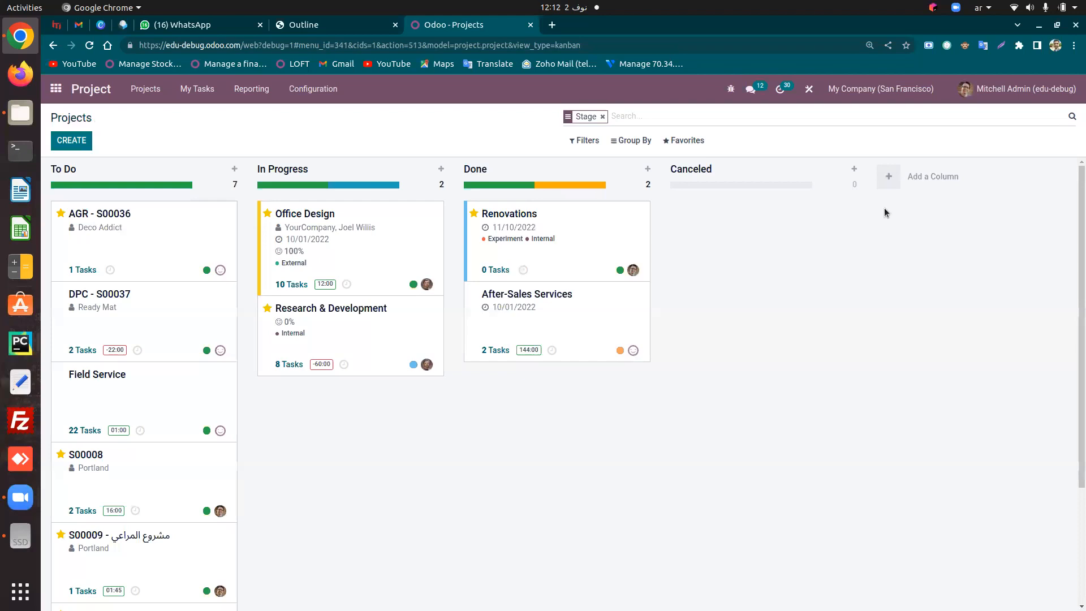
click(891, 180)
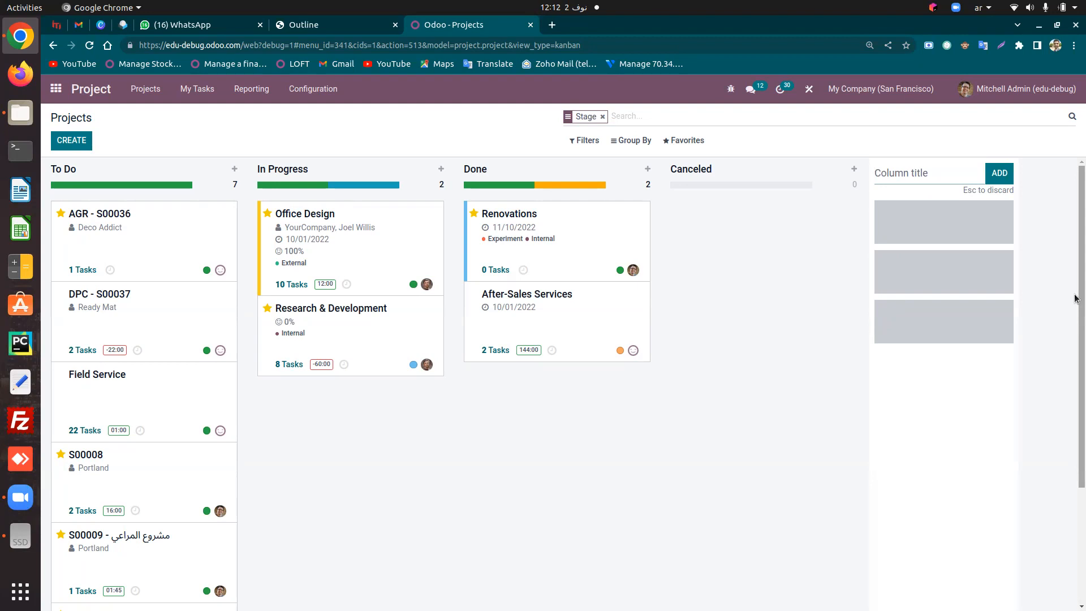
text(عشمَ)
key(BackSpace)
key(BackSpace)
key(BackSpace)
key(BackSpace)
key(super+space)
text(Quality Inspection stage)
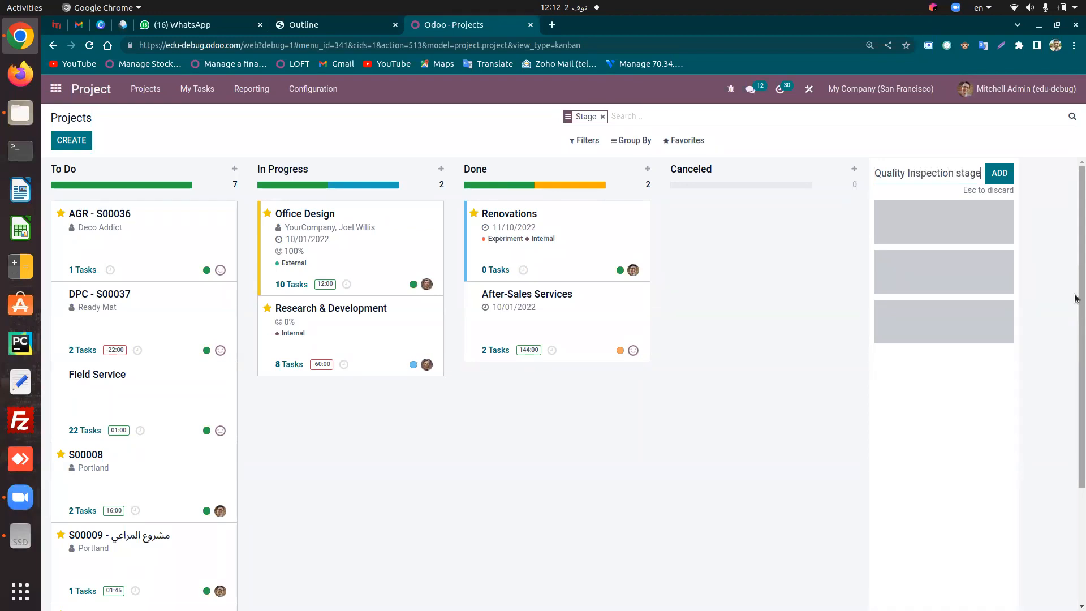
click(1010, 178)
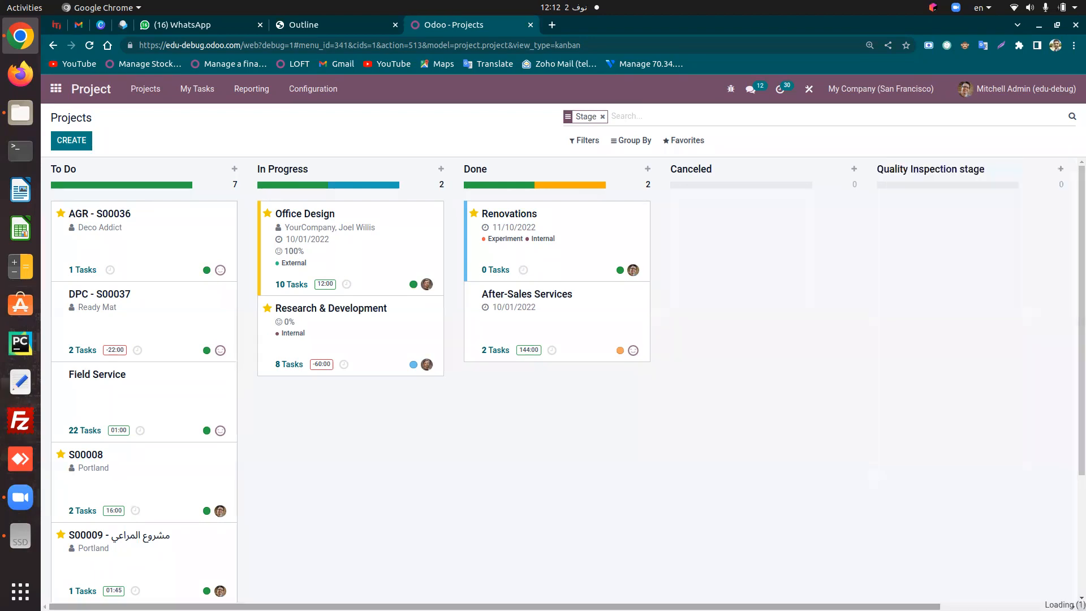
drag(891, 175, 526, 305)
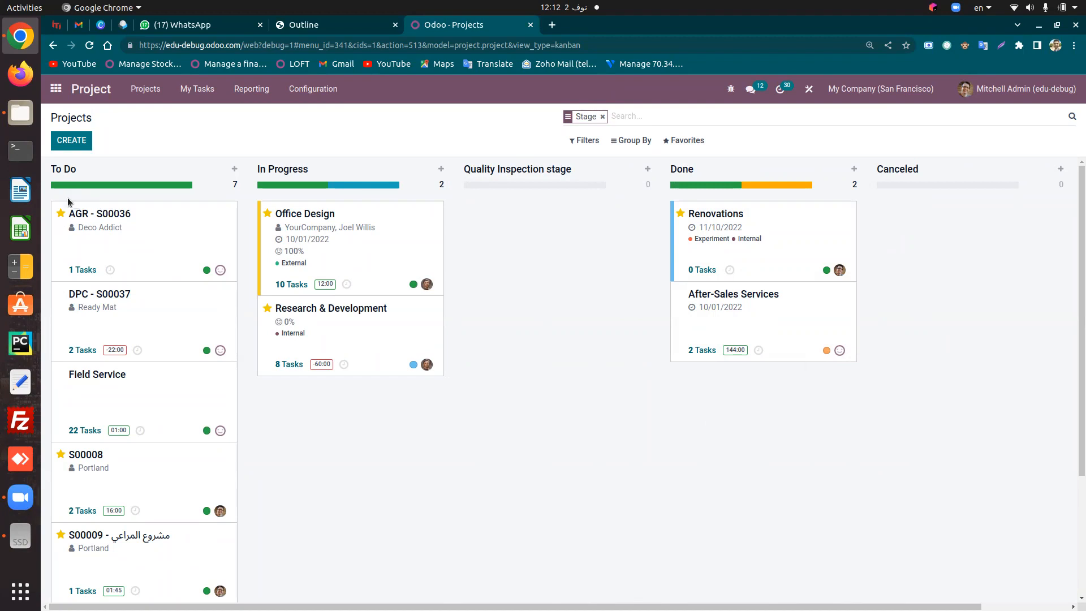
Move the AGR project from To Do to the Quality Inspection stage and open its tasks
drag(136, 238, 568, 280)
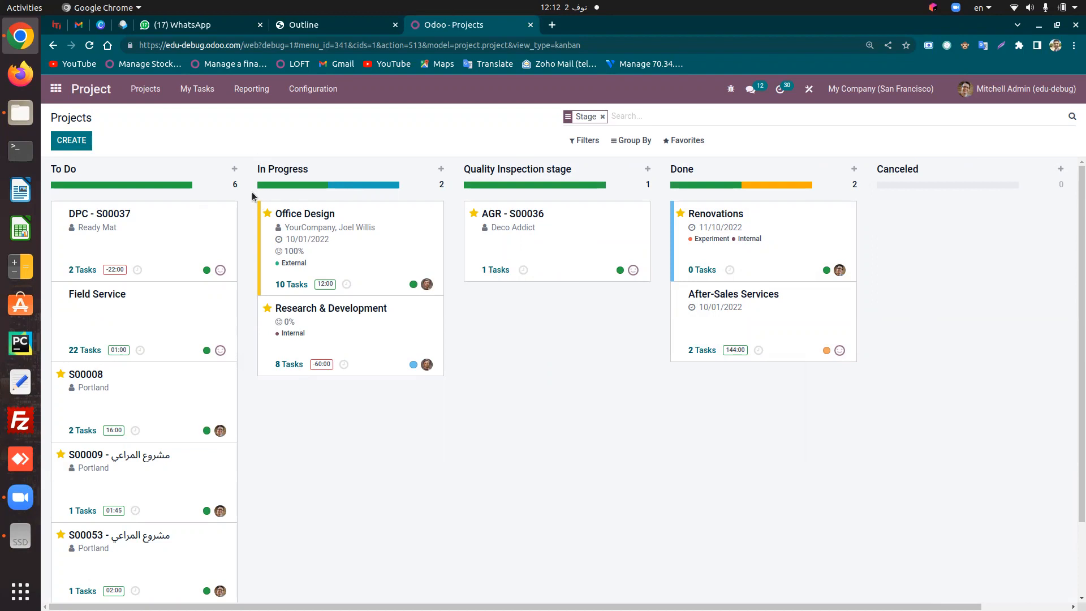
click(504, 228)
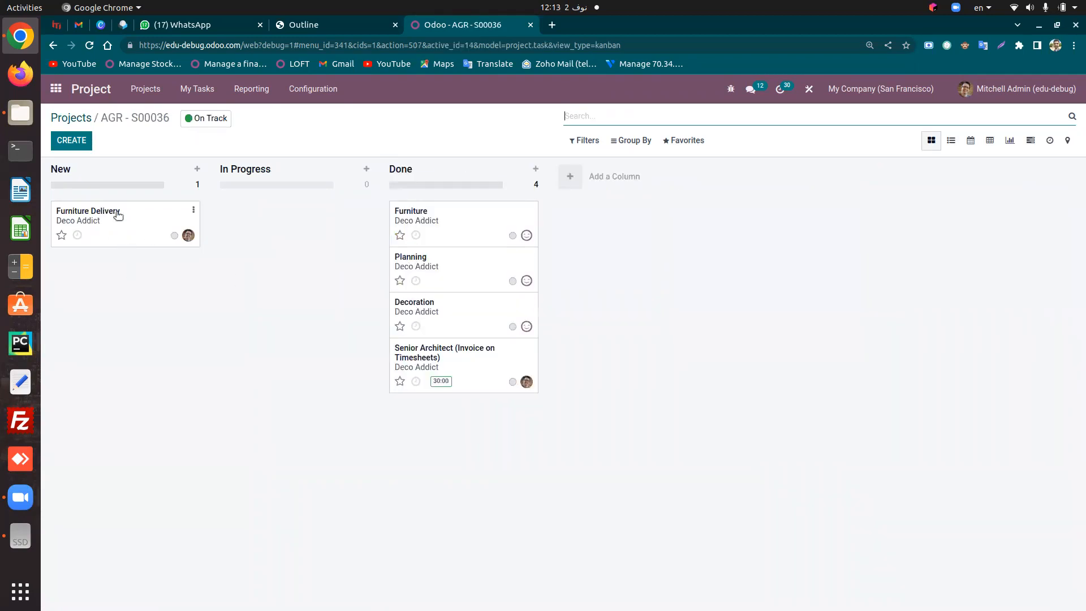
Create a project named "External site construction" from the projects overview, toggling its Billable, Timesheets and Worksheets options
click(70, 118)
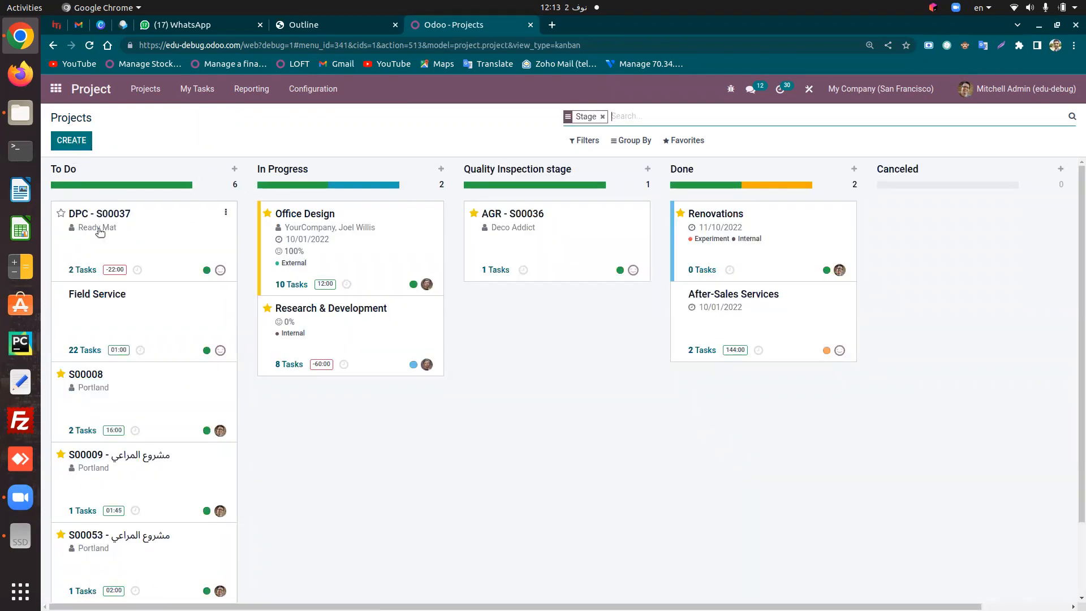
click(72, 141)
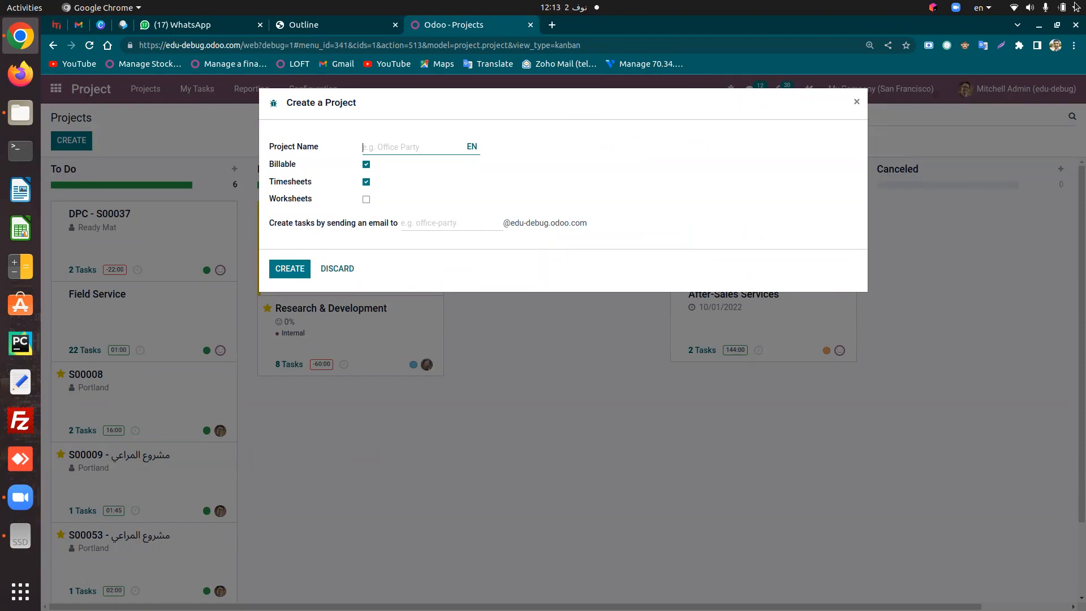
text(External site construction)
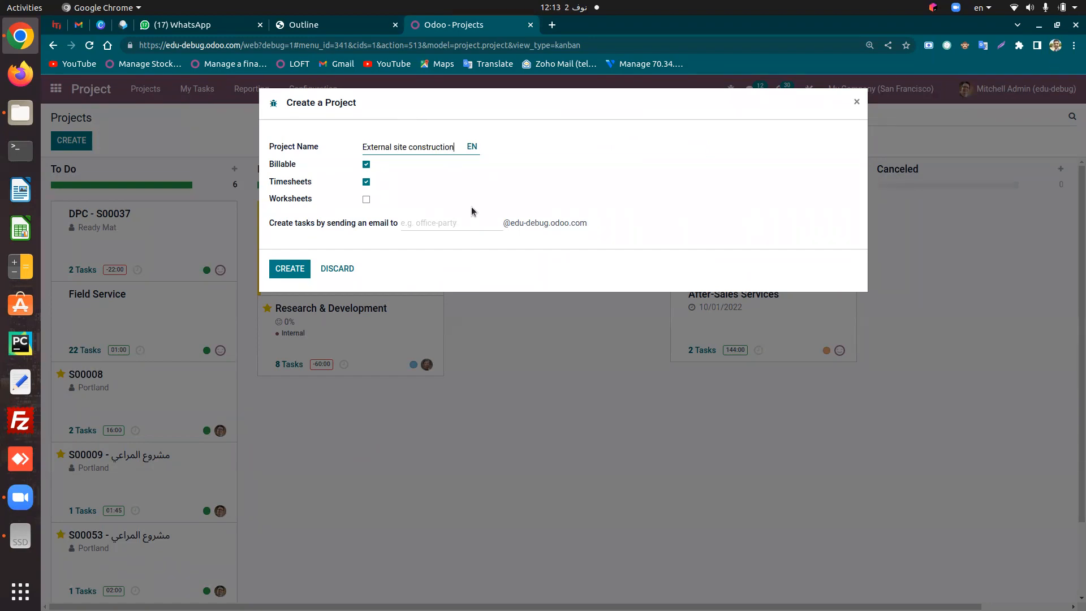
click(366, 164)
click(366, 182)
click(367, 199)
click(285, 271)
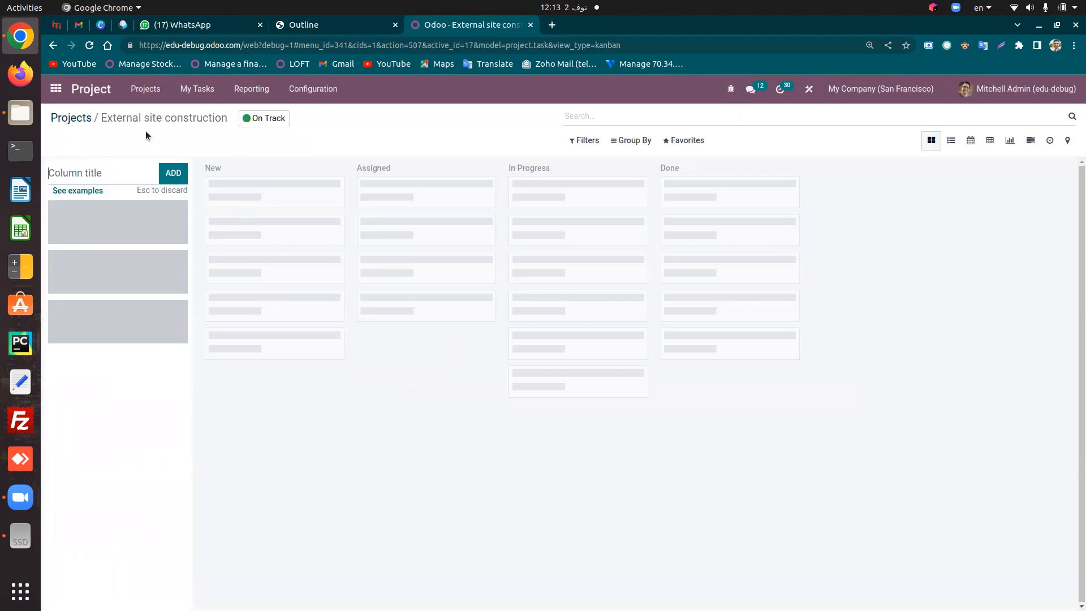
Examine the External site construction project in the projects overview, checking its manager and its task board
click(80, 118)
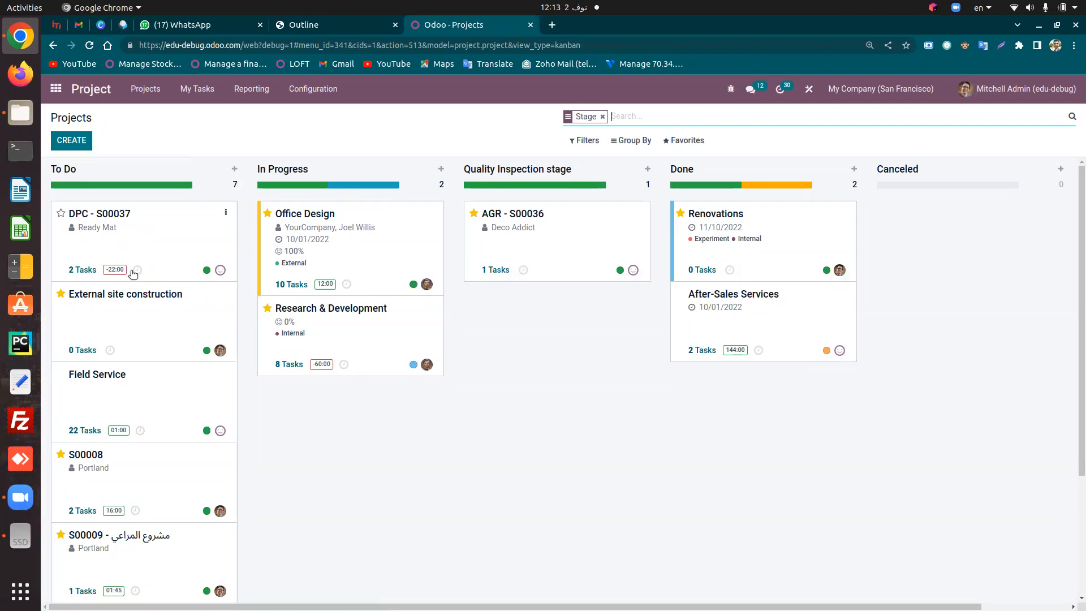
scroll(152, 282, down, 3)
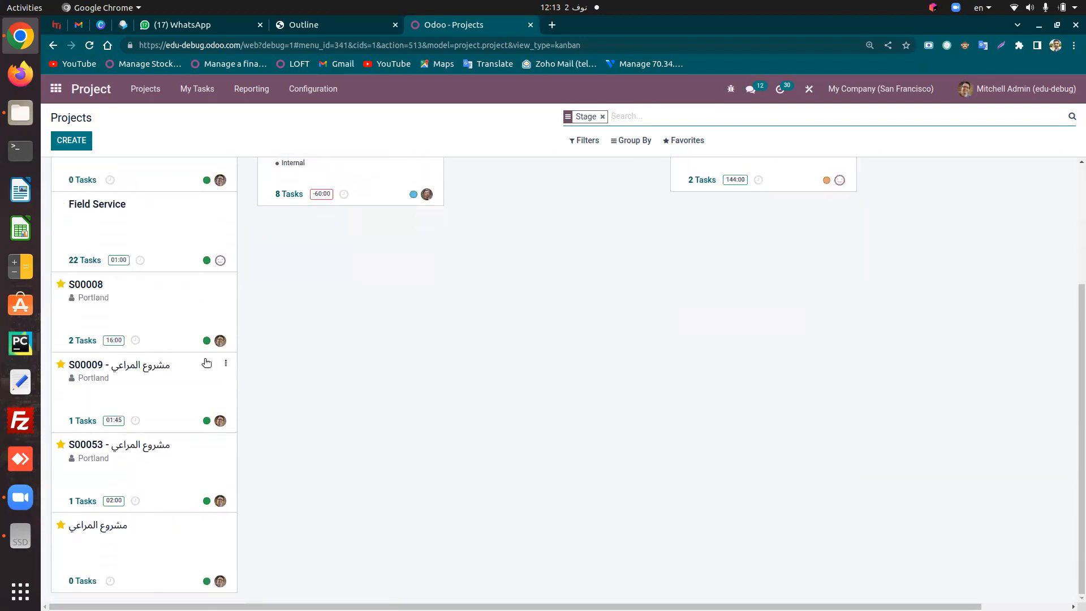
scroll(206, 363, up, 3)
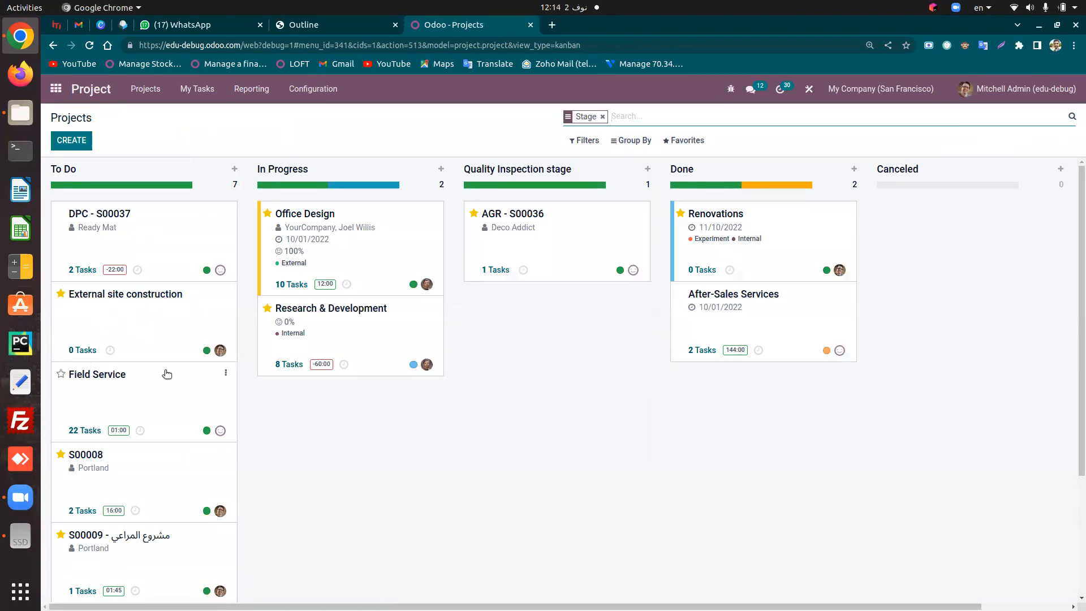
click(221, 351)
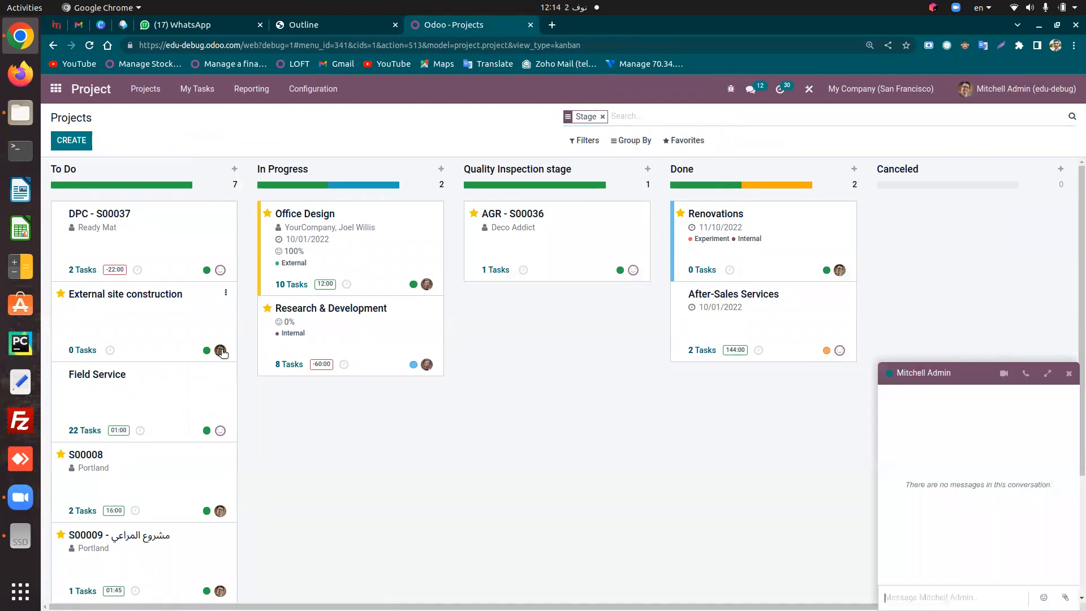
click(1068, 374)
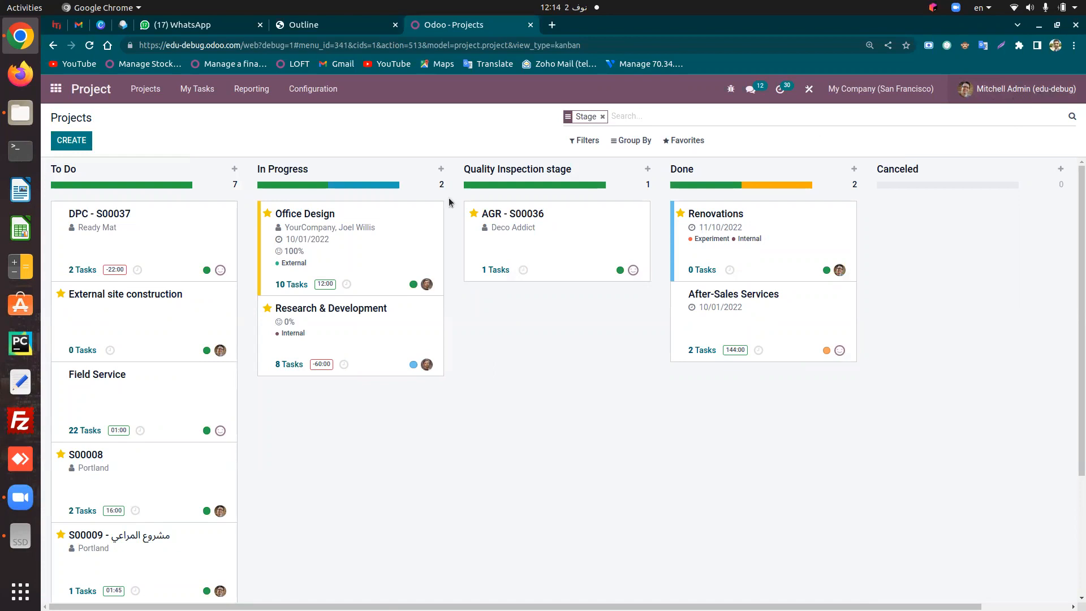
click(149, 319)
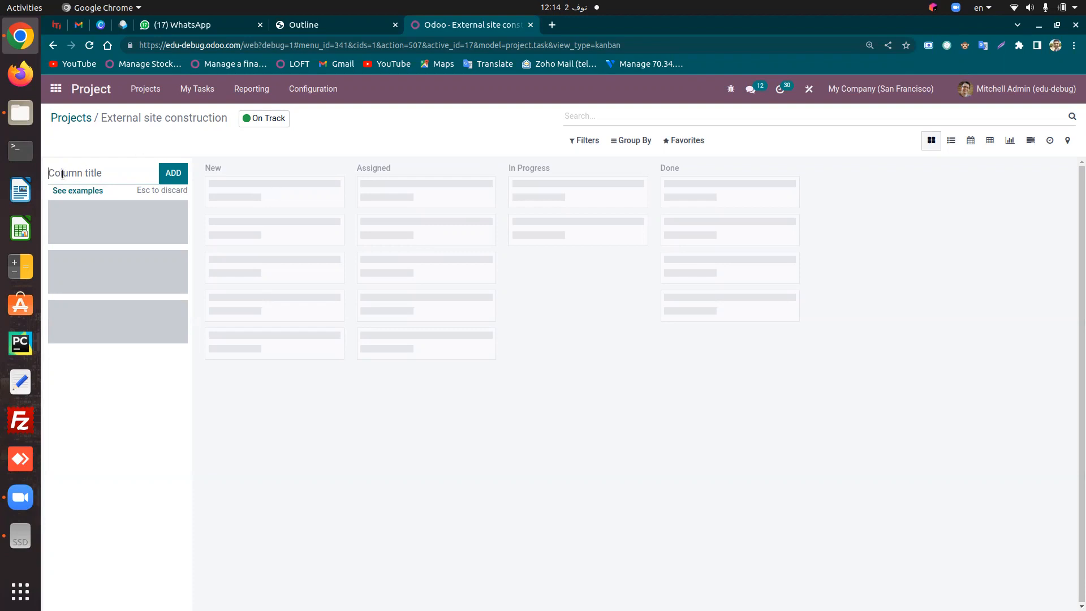
click(57, 115)
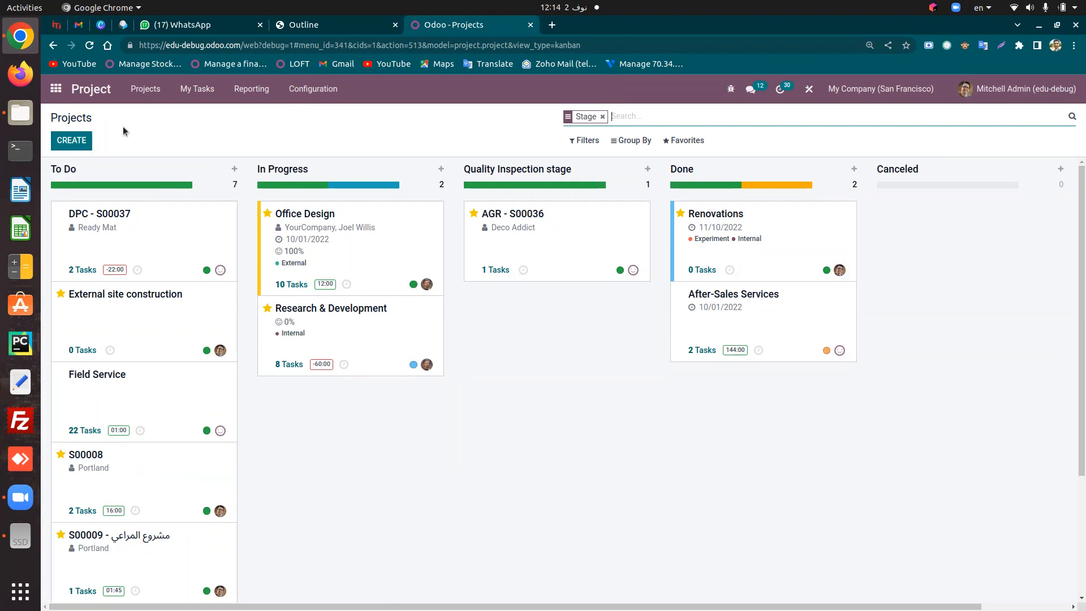
click(51, 117)
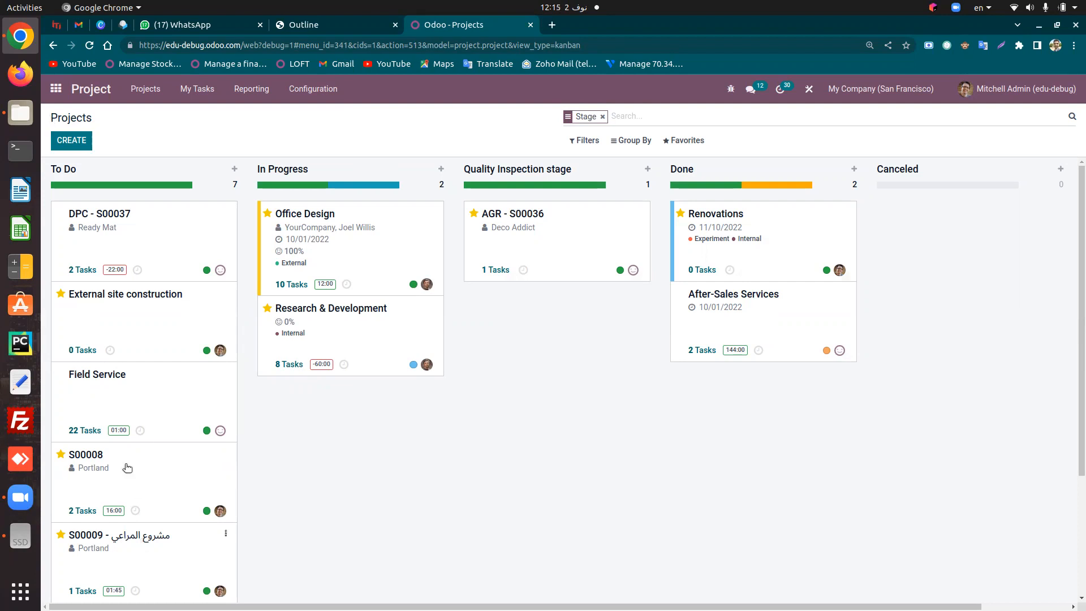
Open the External site construction project and add the task stages "To -do", "Assigned" and "In Progress"
click(127, 313)
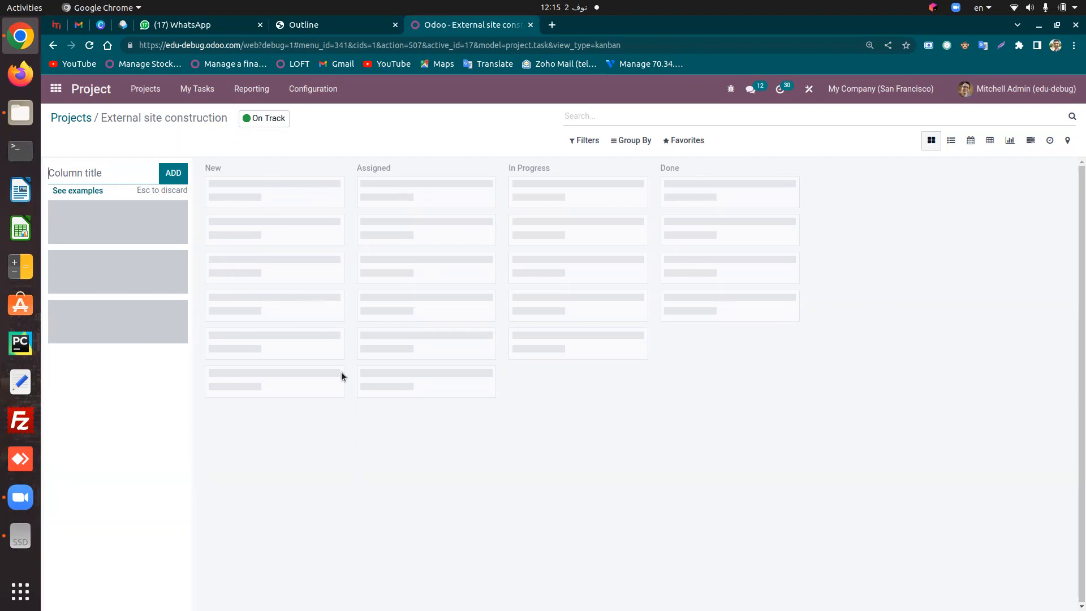
text(To -do)
click(169, 171)
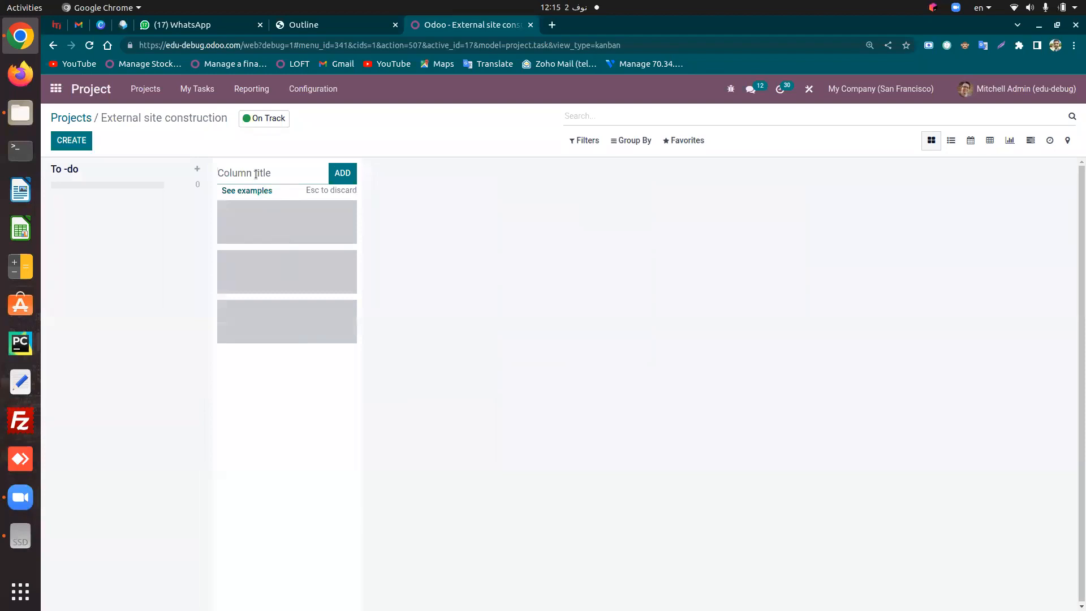
text(Assigned)
click(342, 173)
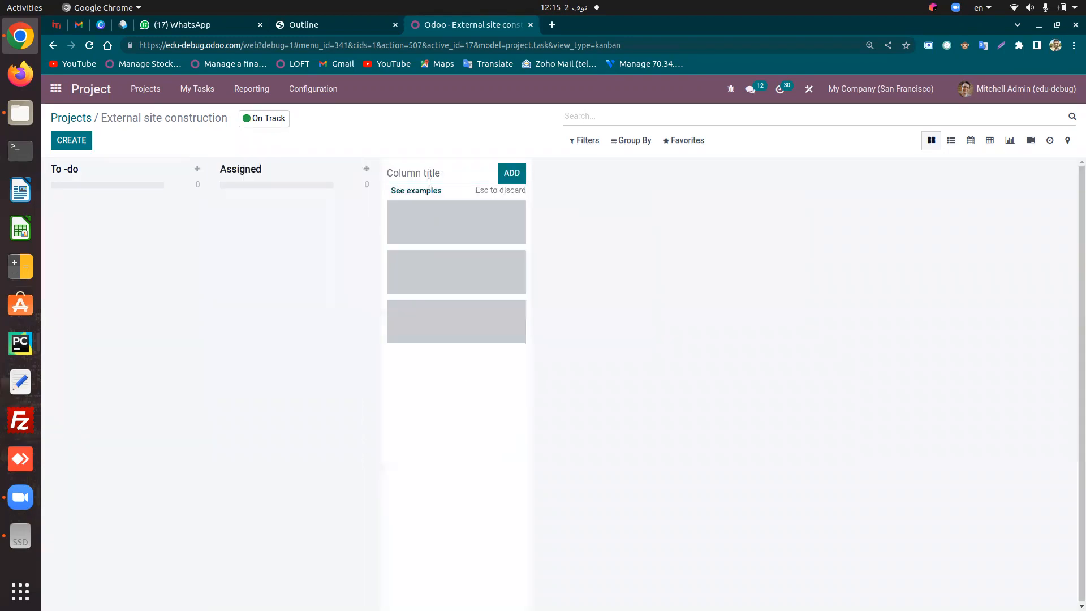
text(In Progress)
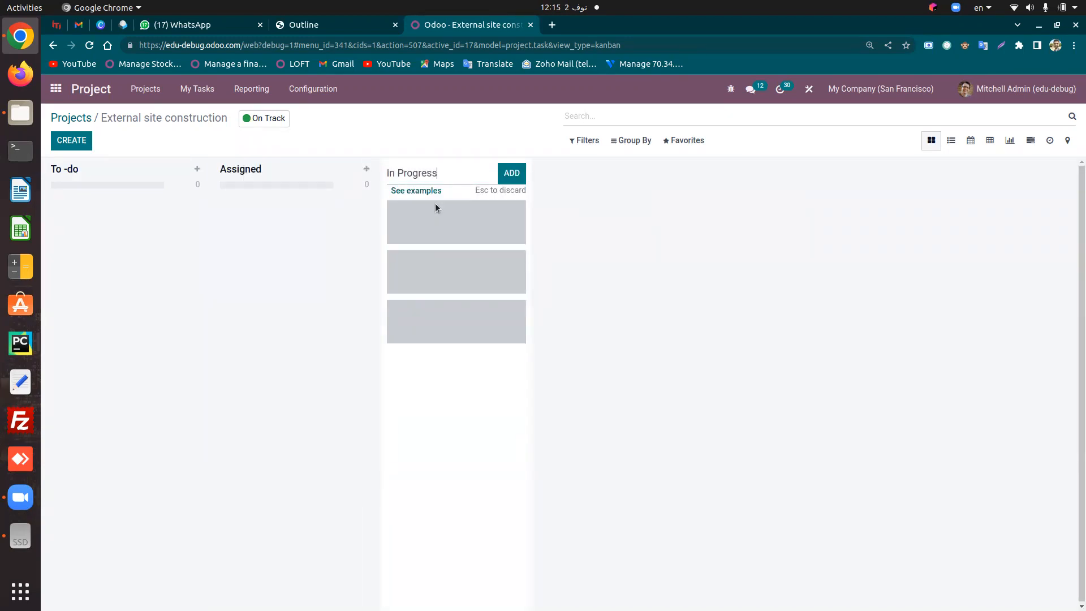
click(505, 174)
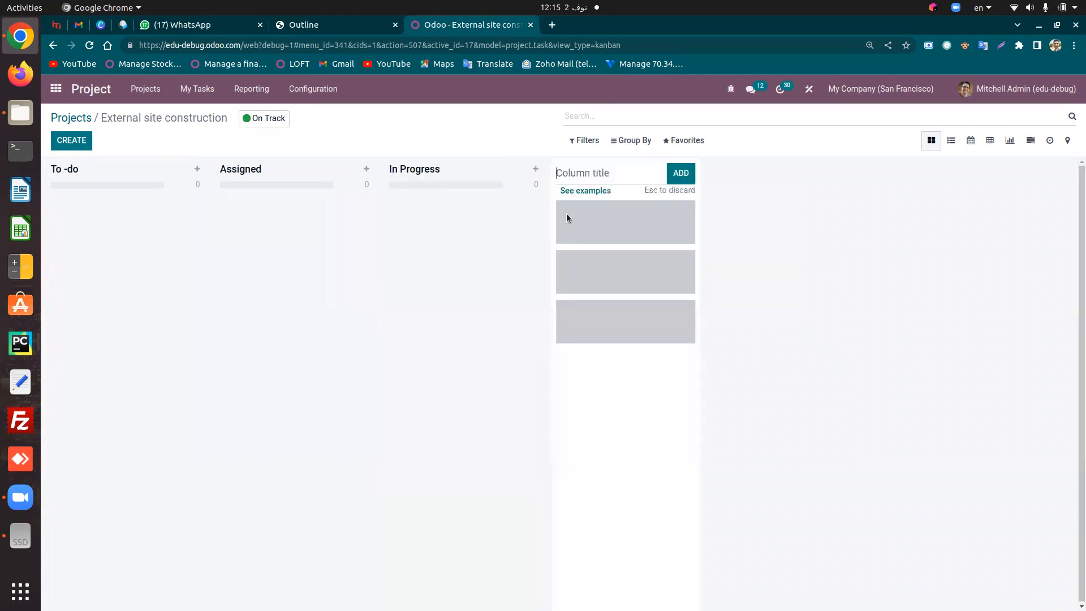
Add the task stages "Quality Check", with its spelling corrected, and "Done" to the project, and close the stage entry
text(Qualtiy Check)
double_click(580, 173)
right_click(569, 171)
click(586, 182)
click(681, 173)
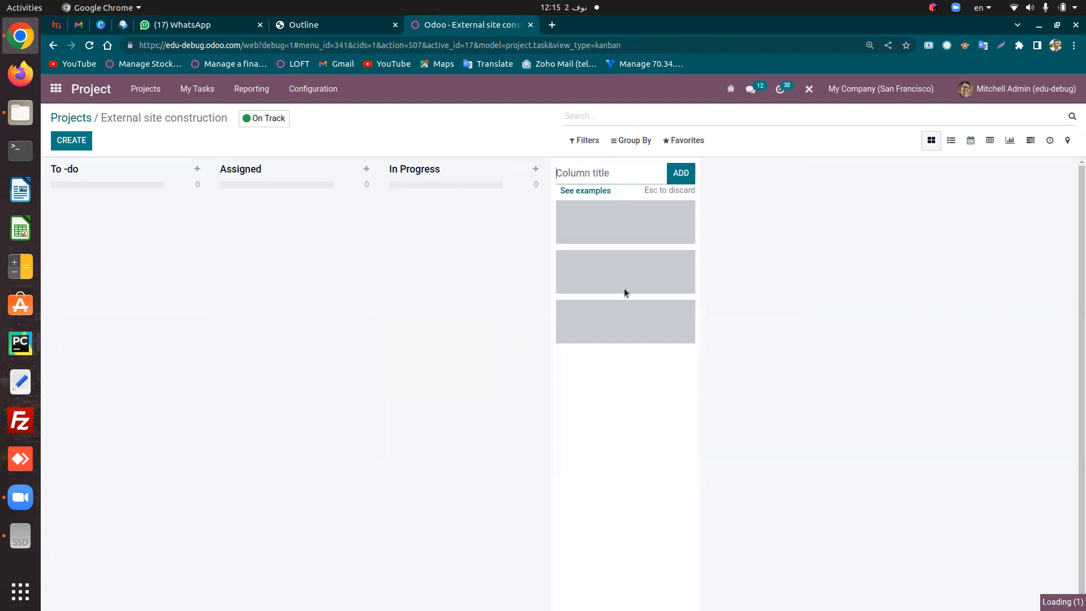
text(Done)
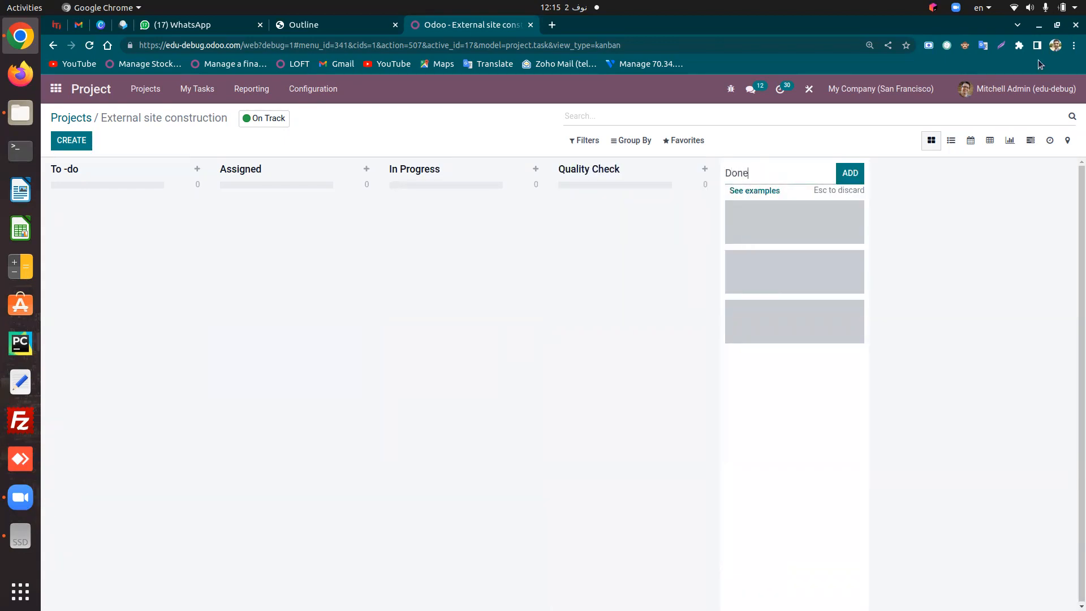
click(863, 172)
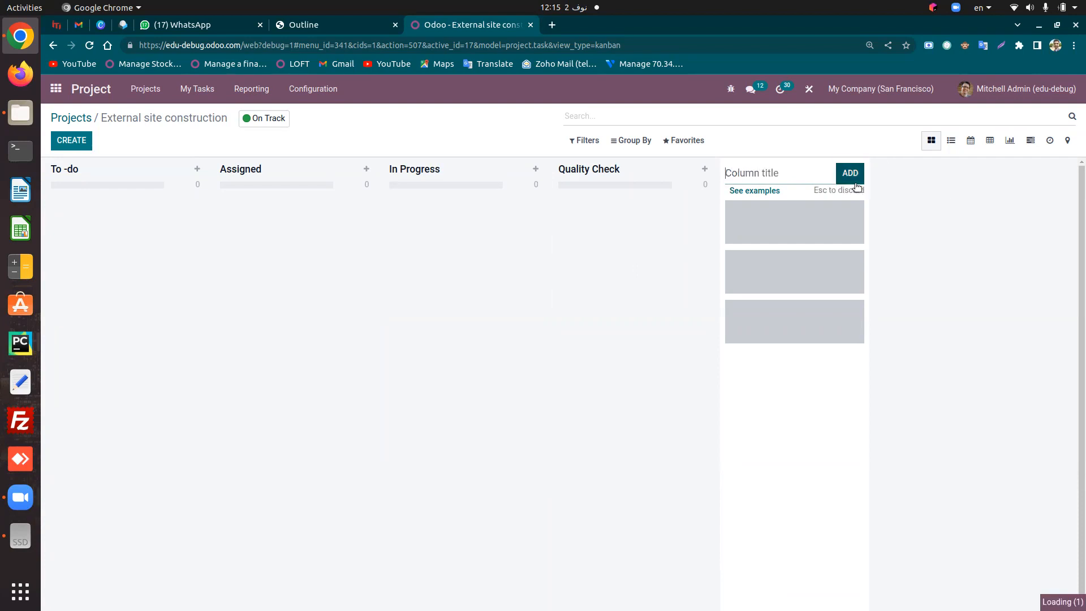
click(488, 286)
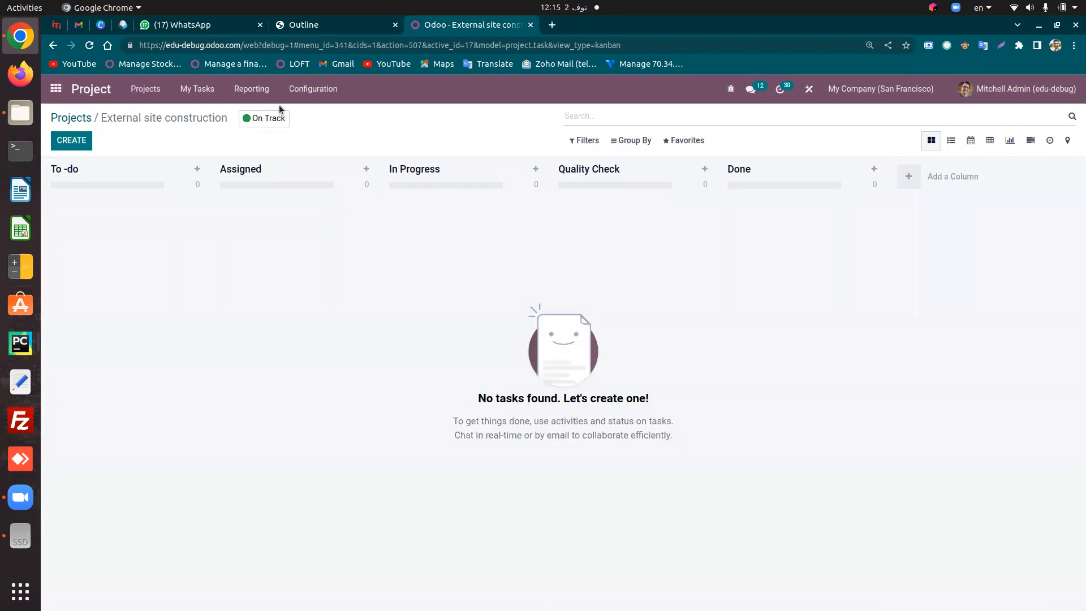
View the configured project stages list and compare it with the stages in the projects overview
click(308, 88)
click(213, 216)
click(315, 93)
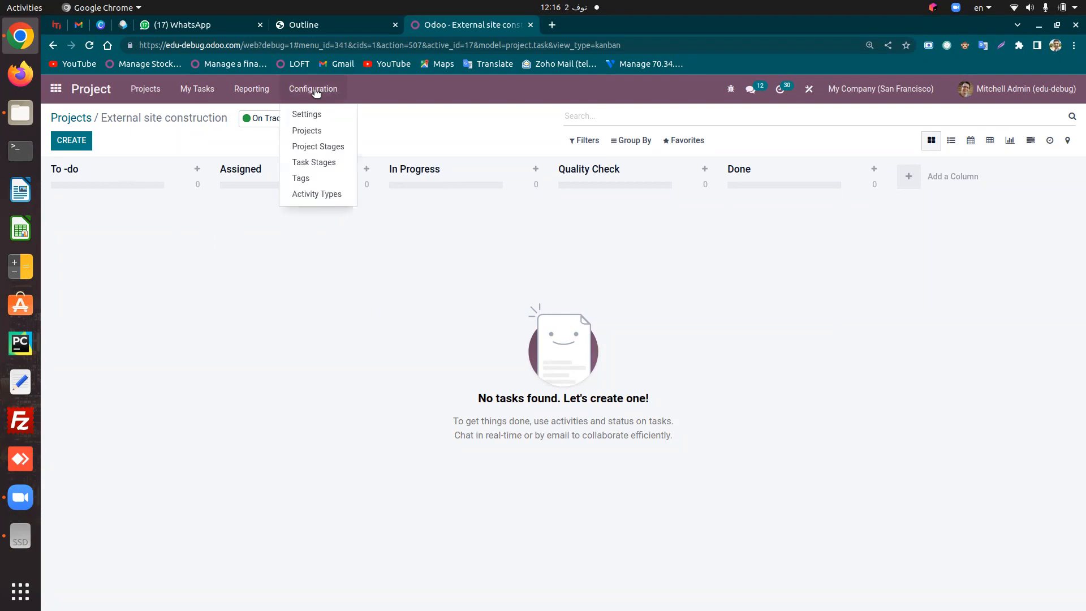
click(320, 147)
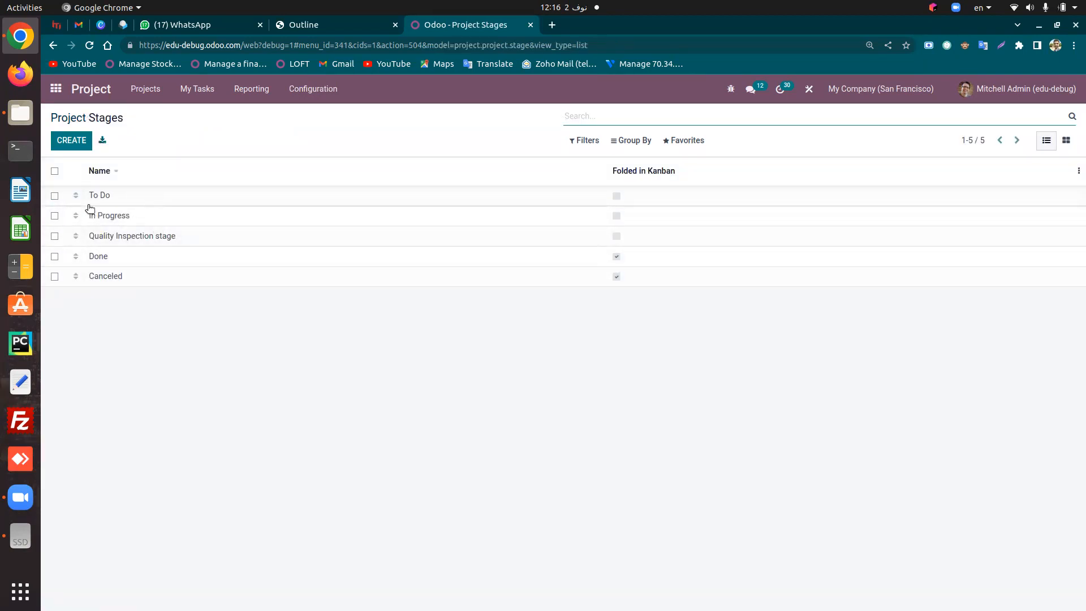
click(131, 90)
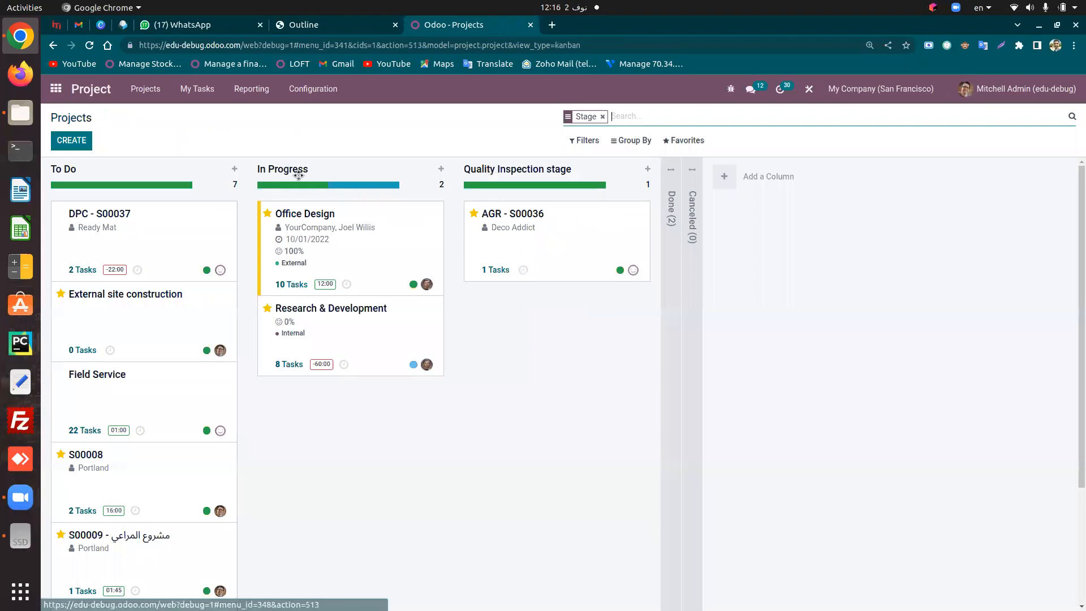
Open the configured task stages list and examine which projects each stage belongs to
click(310, 90)
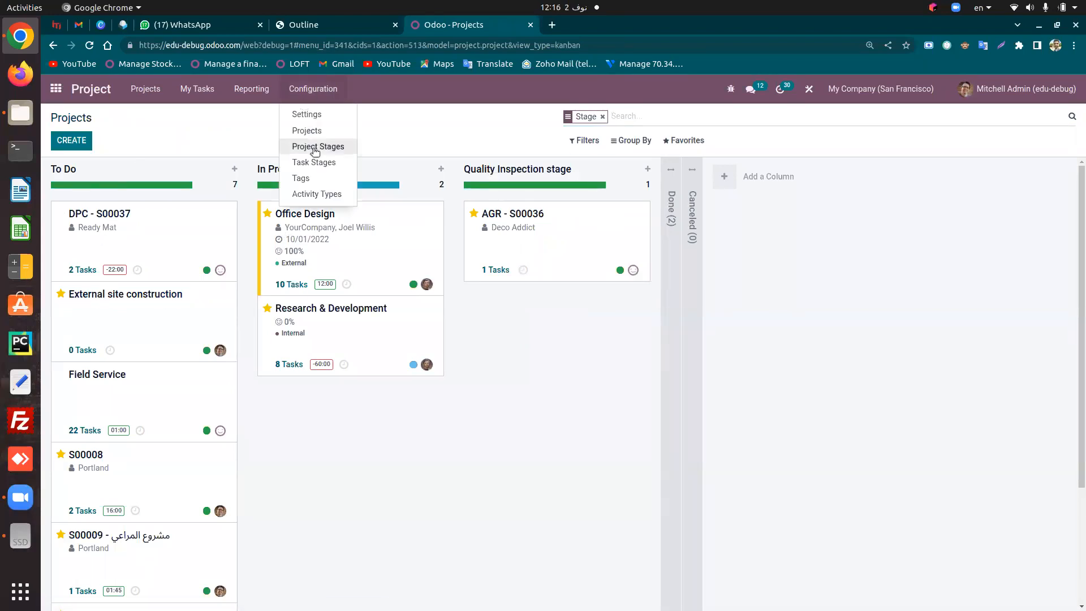
click(315, 162)
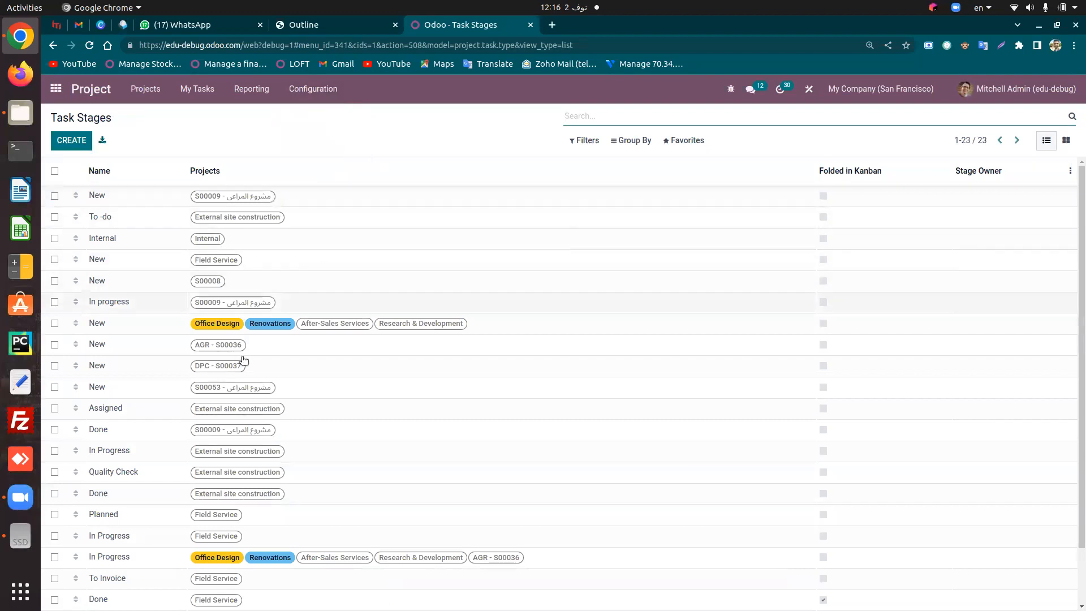
scroll(179, 289, down, 2)
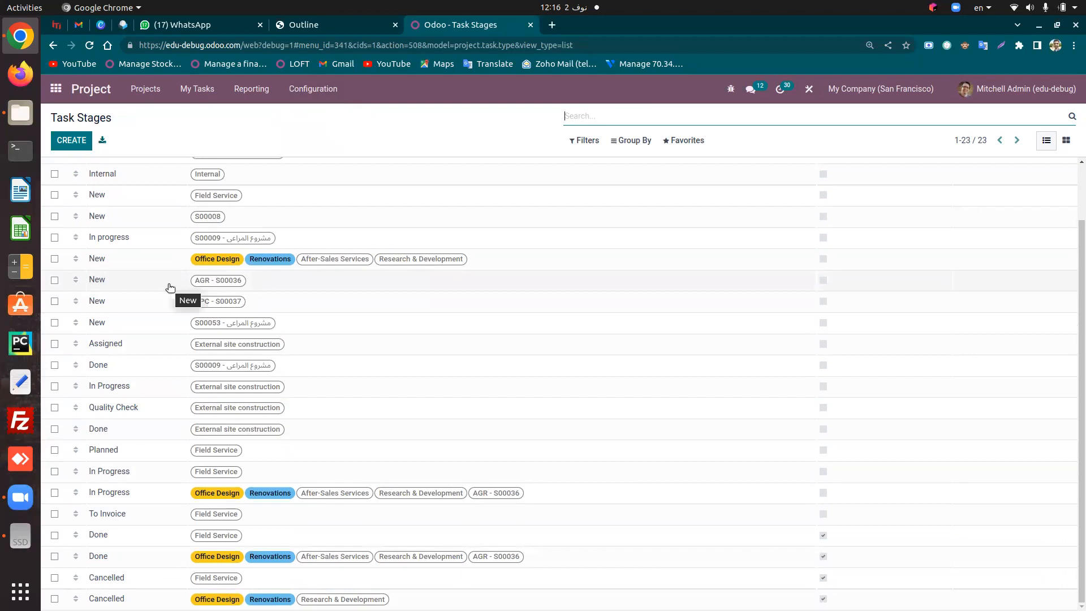
scroll(170, 289, up, 2)
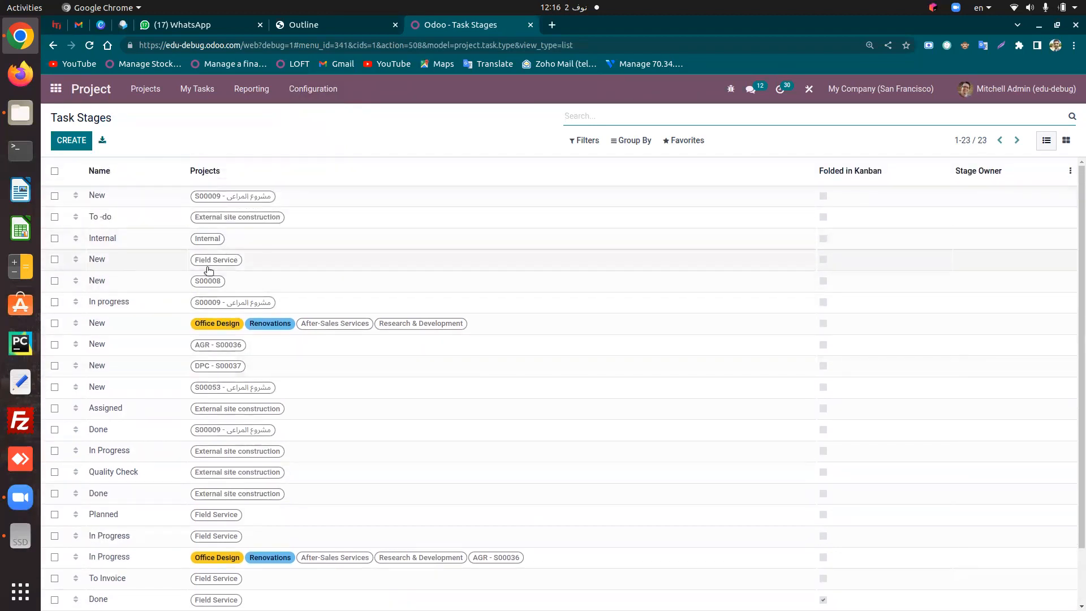
Edit the To -do task stage of External site construction and add Office Design and Research & Development to its projects
click(129, 216)
click(65, 140)
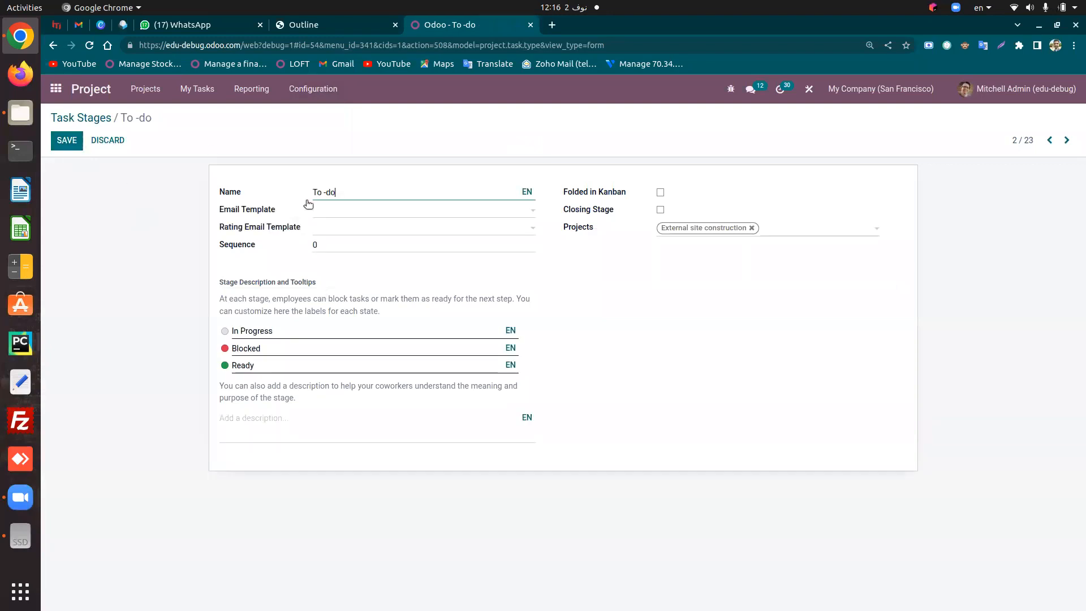
click(821, 230)
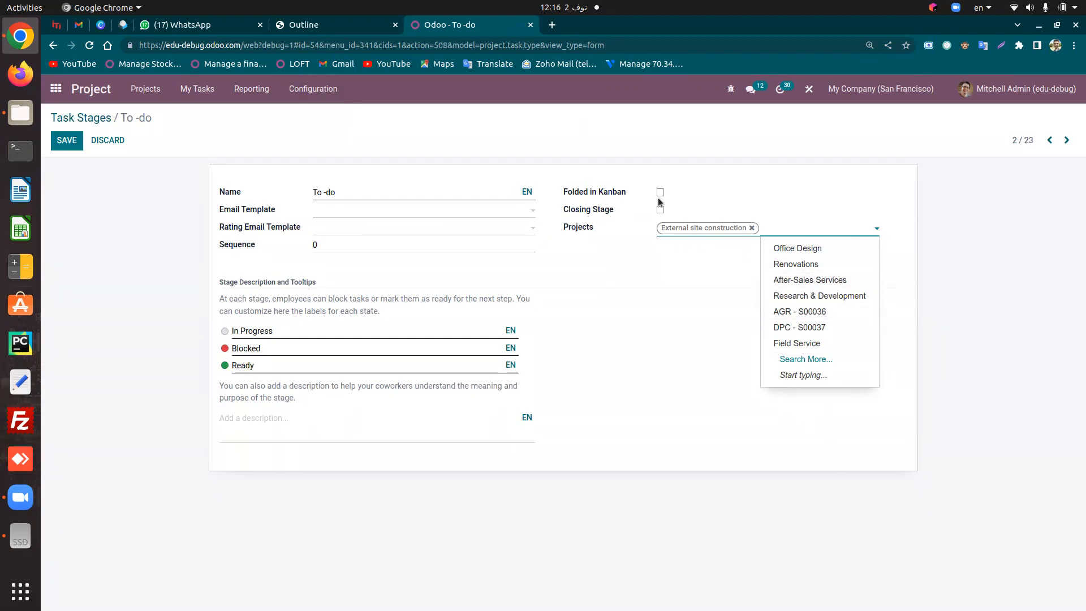
double_click(373, 190)
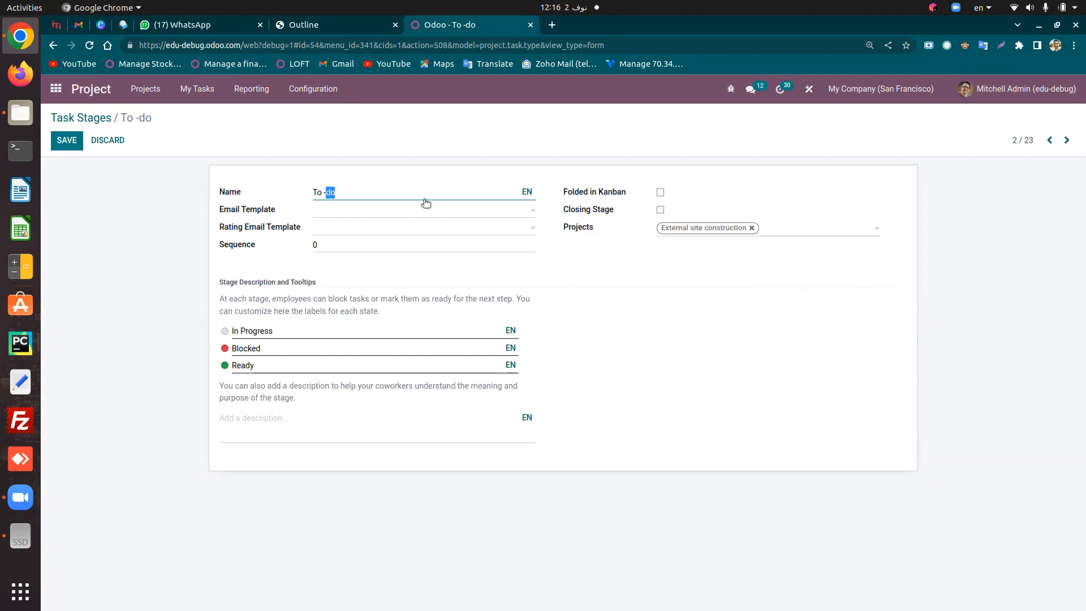
click(344, 191)
click(694, 230)
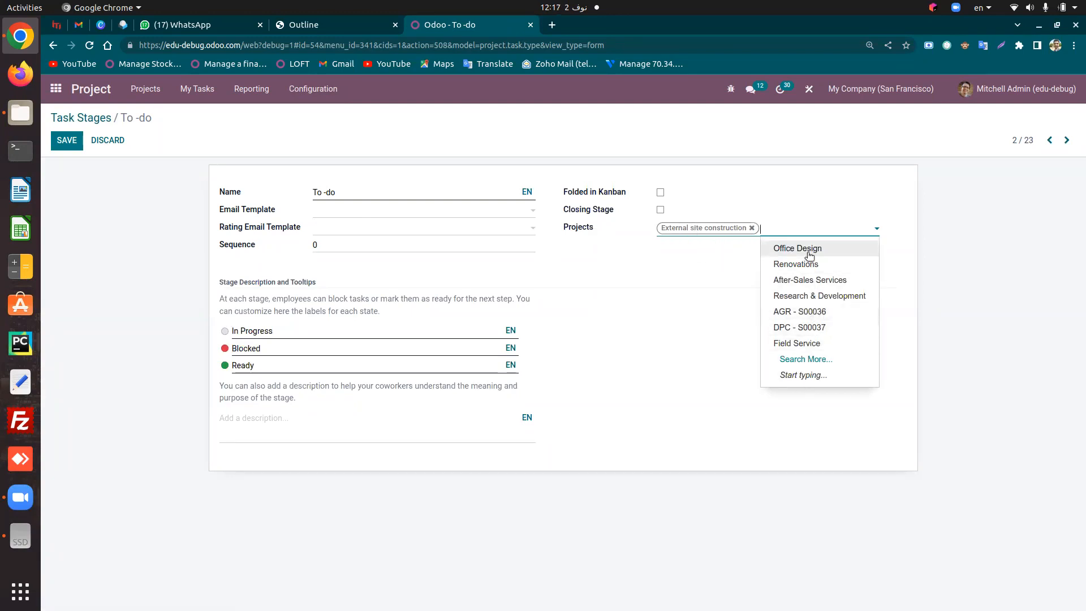
click(809, 252)
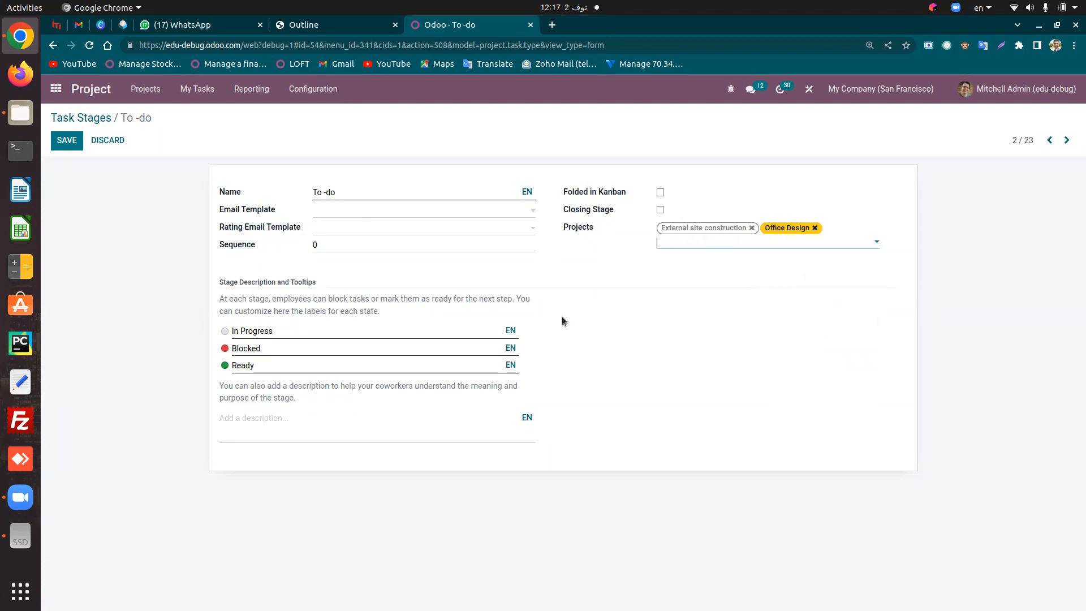
click(685, 245)
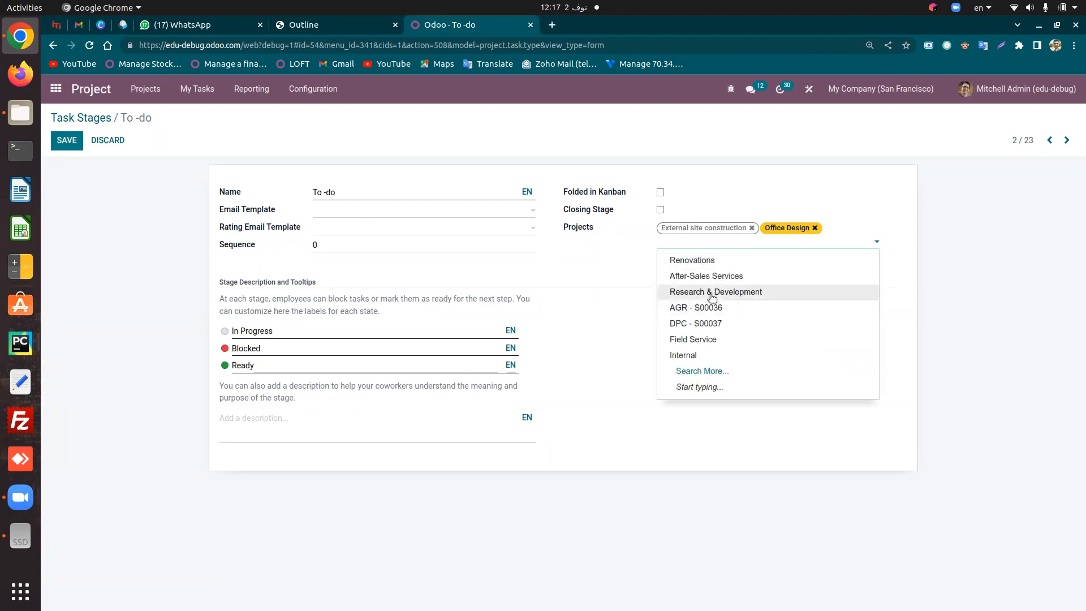
click(712, 294)
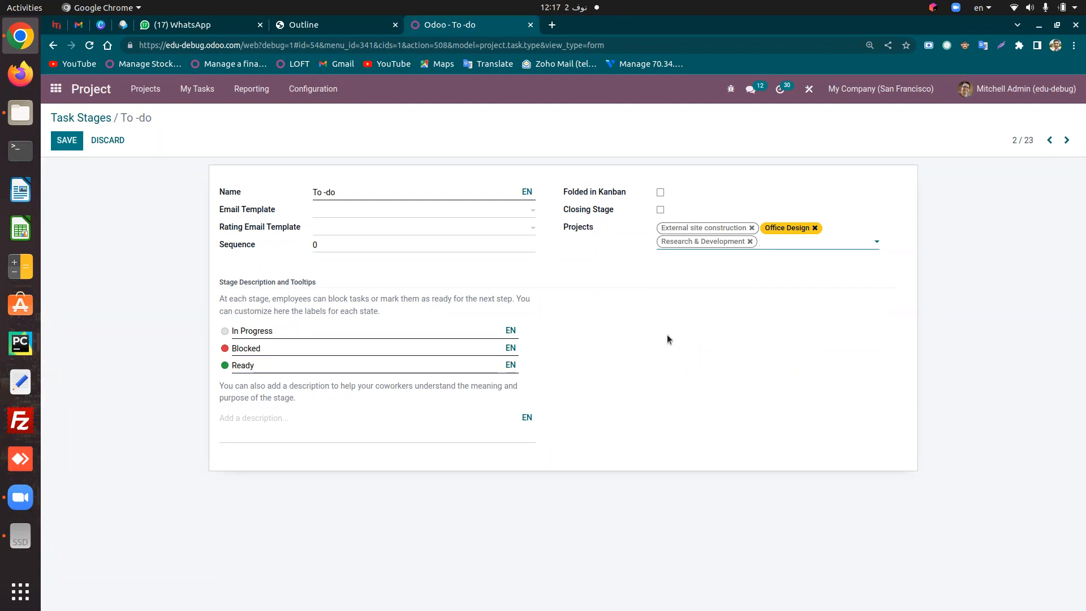
Save the To -do stage with its updated project assignments and return to the task stages list
click(319, 242)
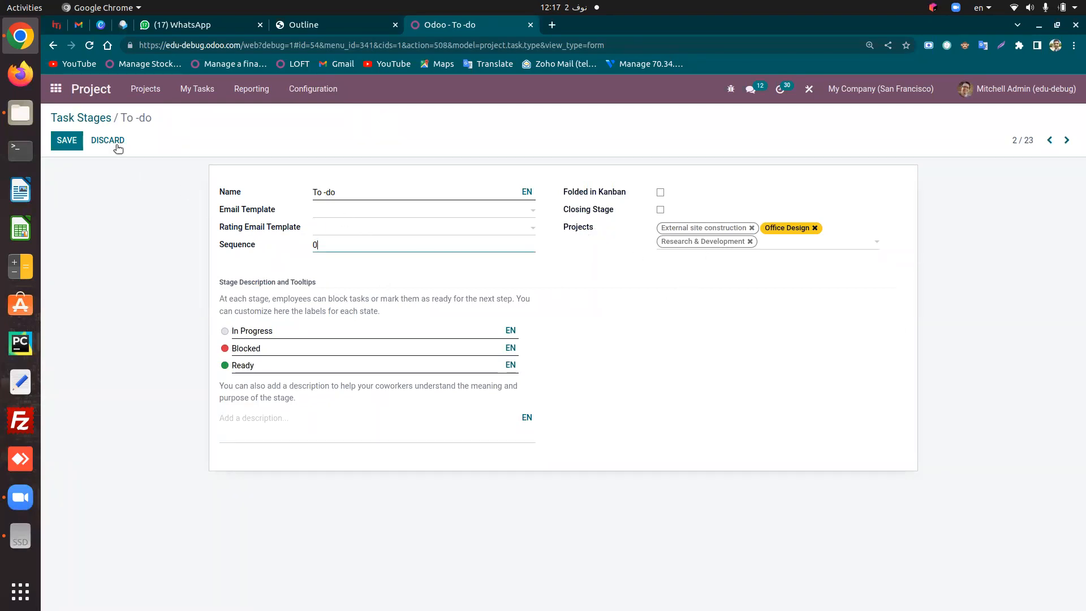
click(72, 142)
click(75, 119)
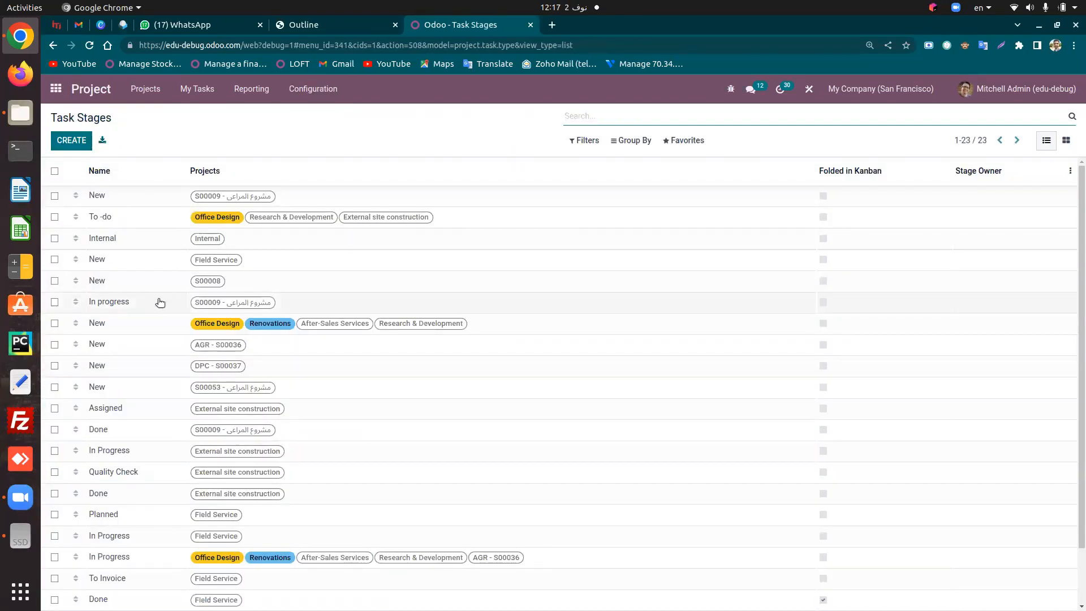
Open the Assigned task stage of External site construction and check its sequence, leaving it as is
click(145, 411)
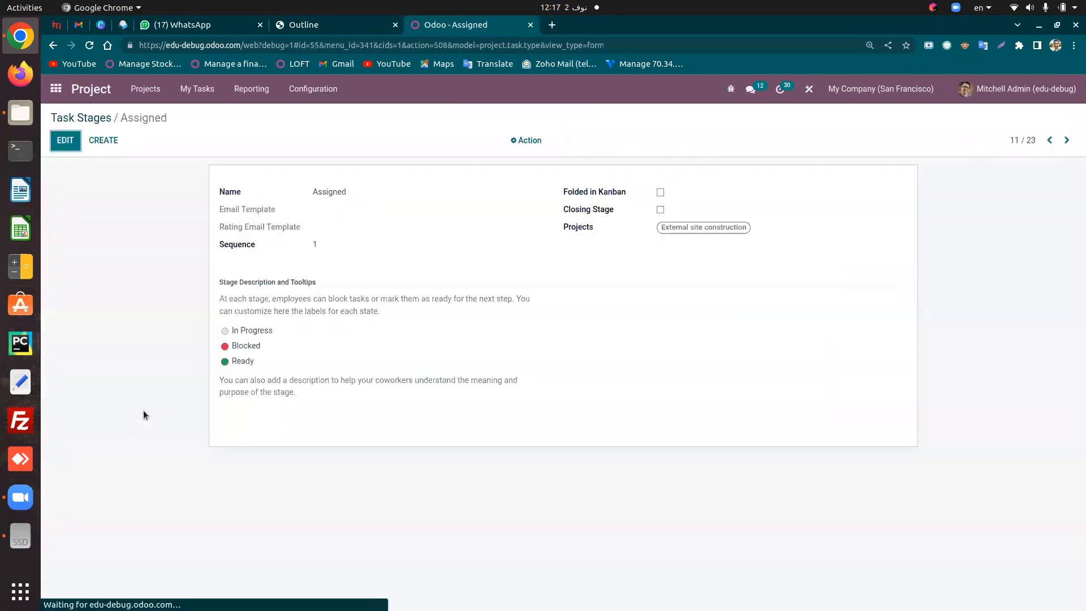
click(59, 146)
click(337, 248)
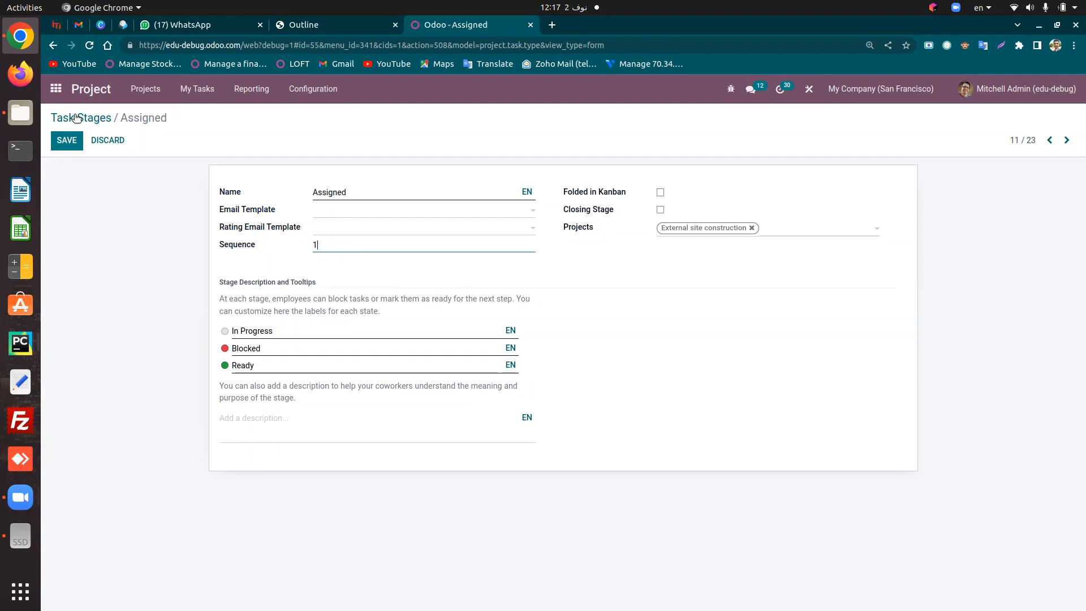
click(97, 121)
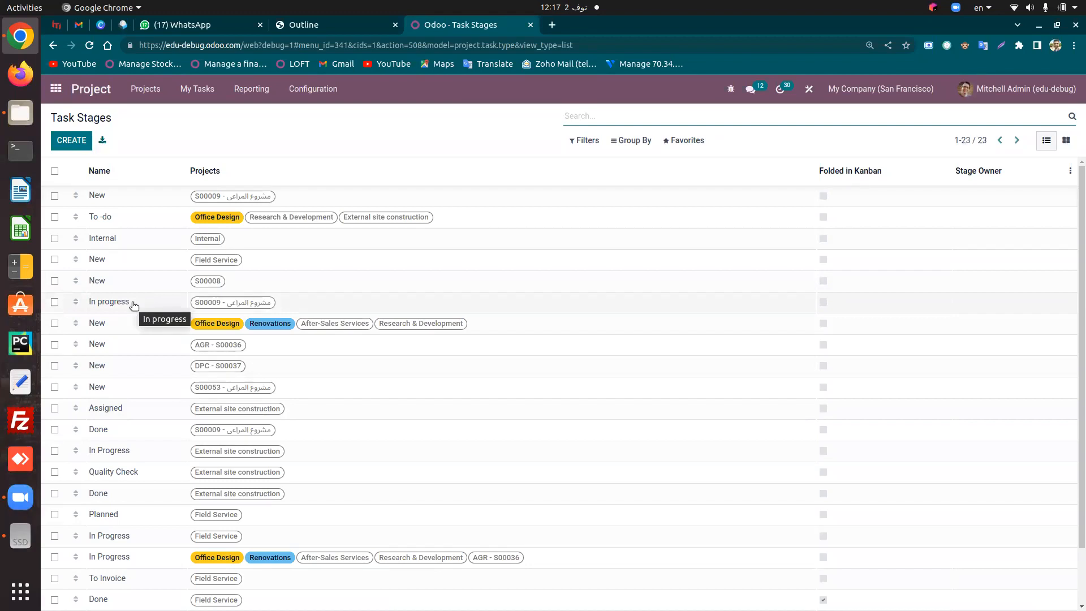
Open the In Progress task stages of different projects in turn and check the sequence of the External site construction one
scroll(136, 306, down, 2)
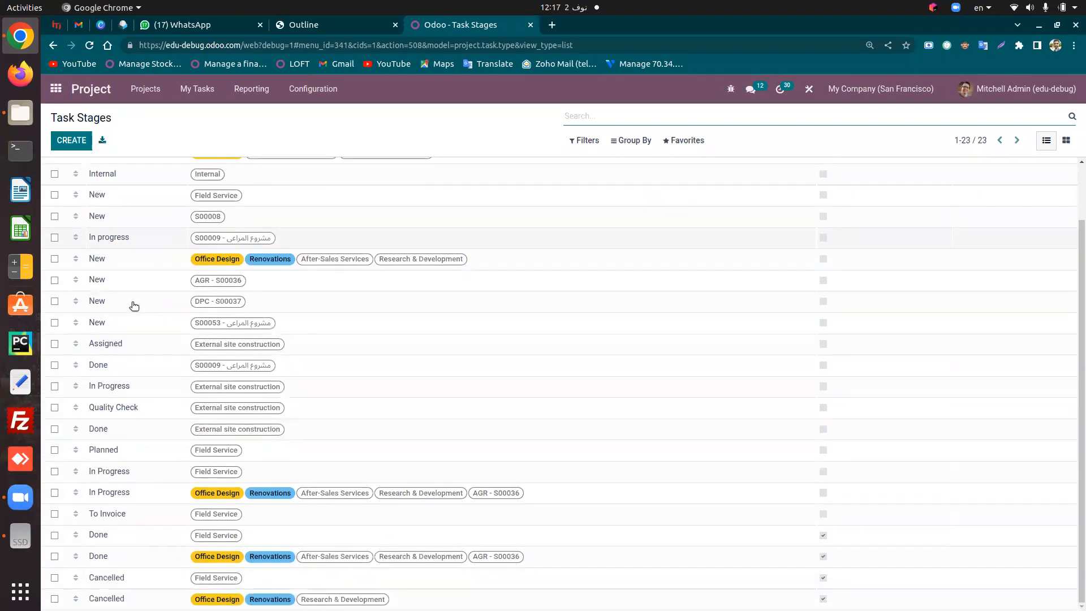
click(171, 494)
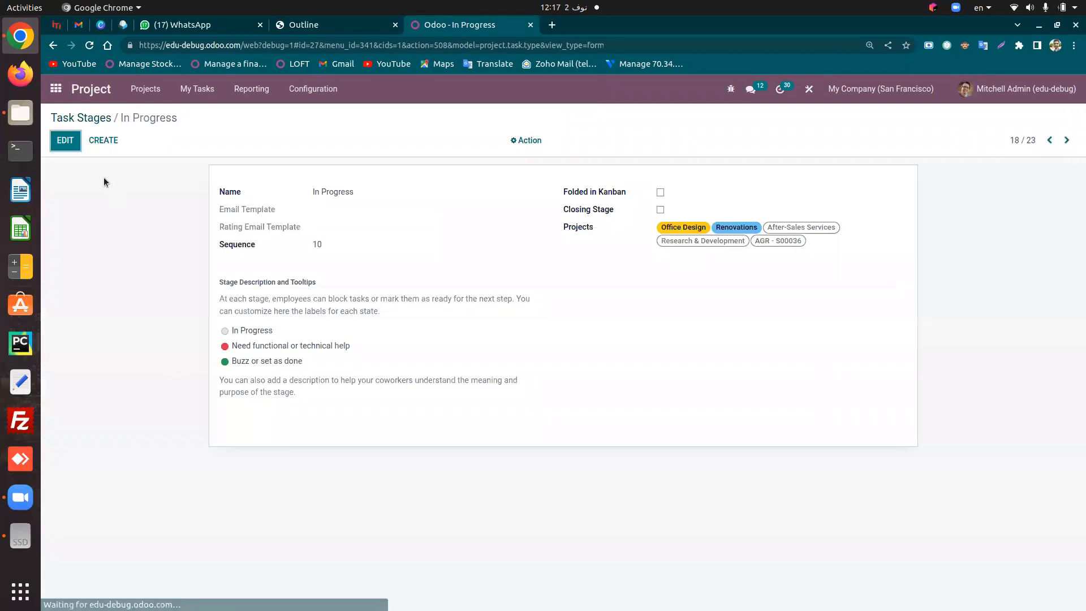
click(86, 119)
scroll(168, 560, up, 2)
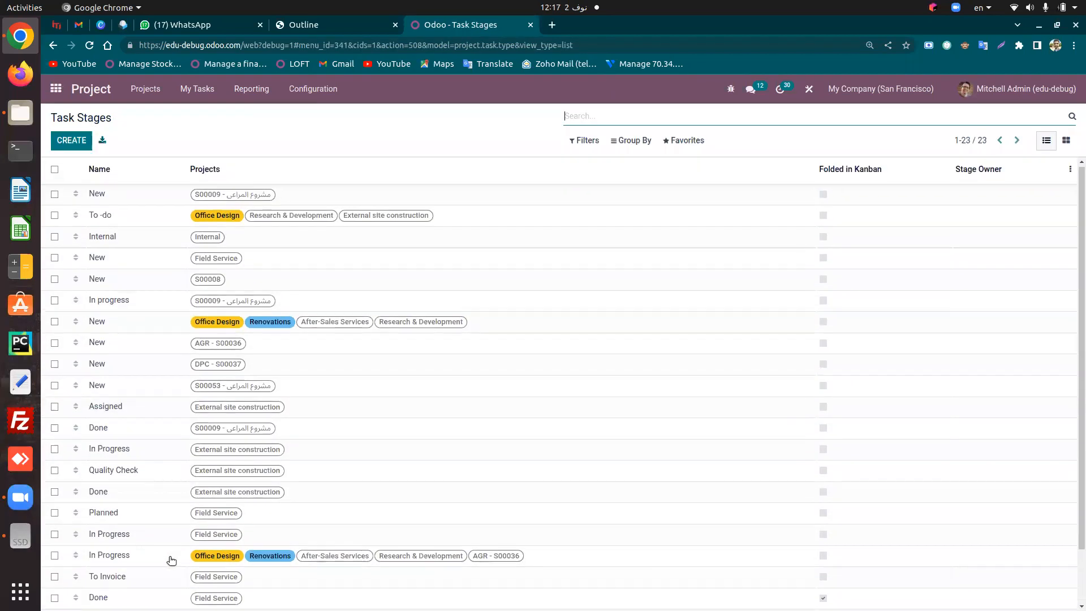
click(155, 528)
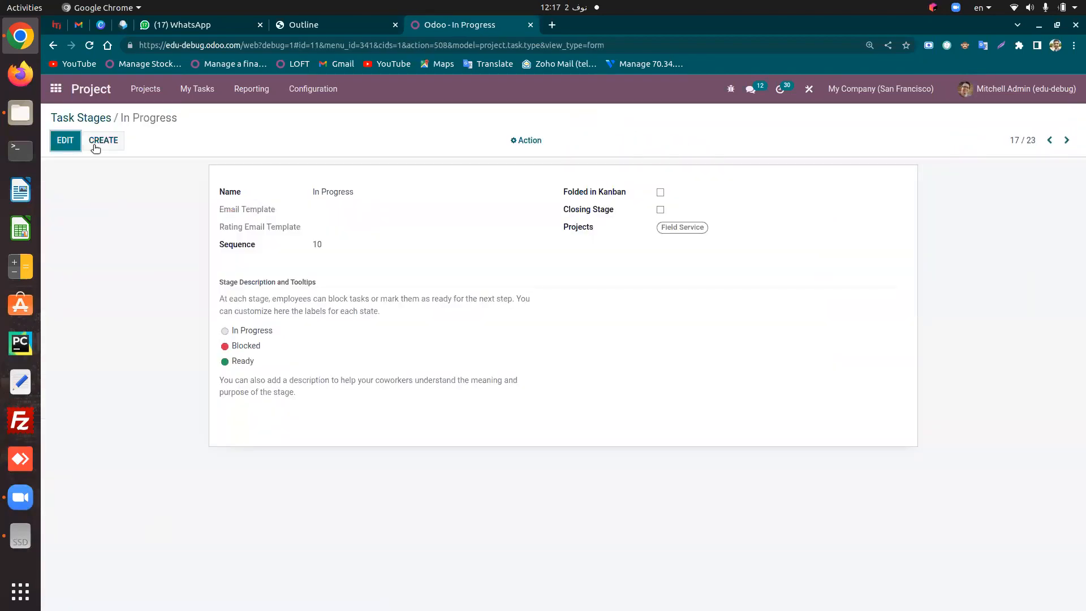
click(91, 117)
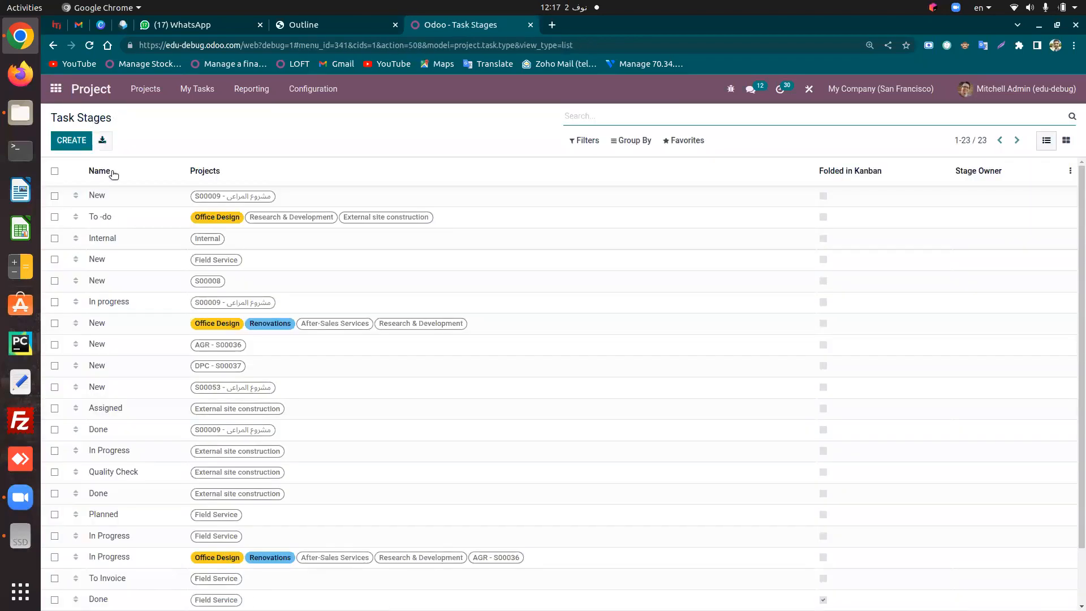
click(131, 457)
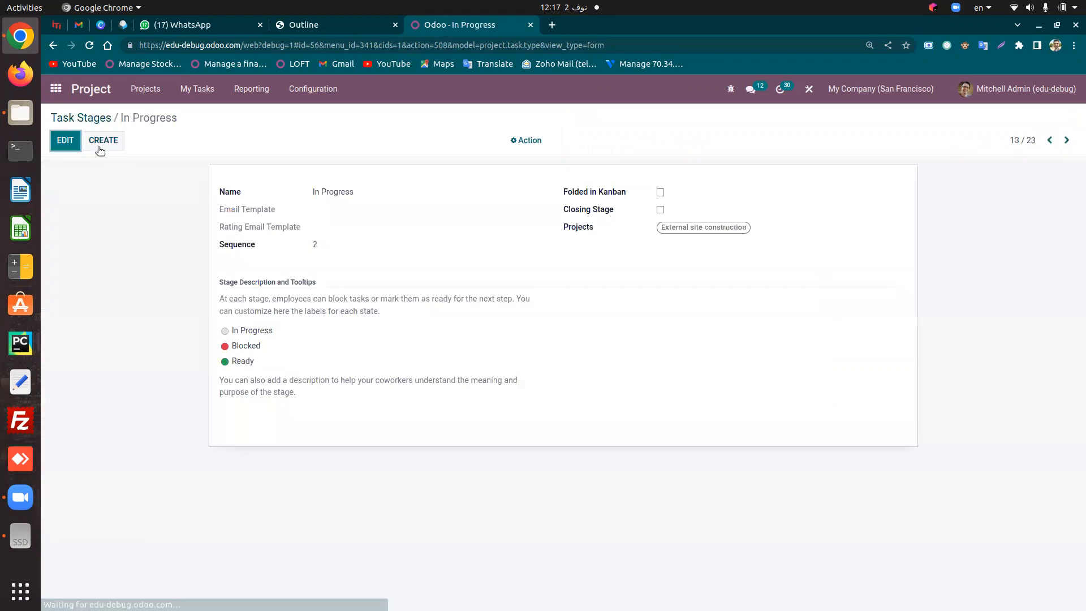
click(67, 141)
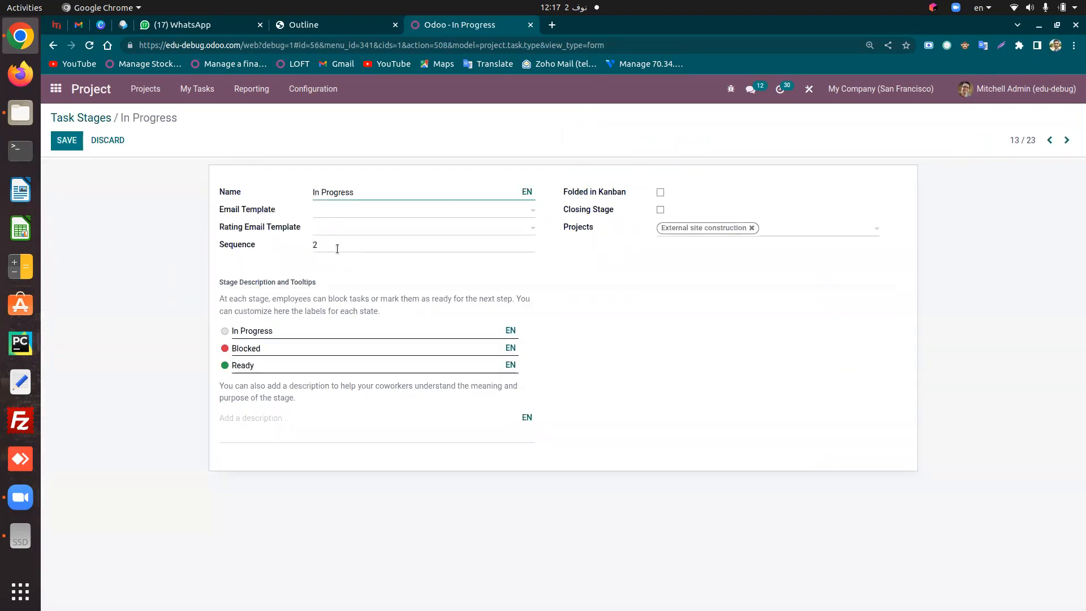
click(85, 120)
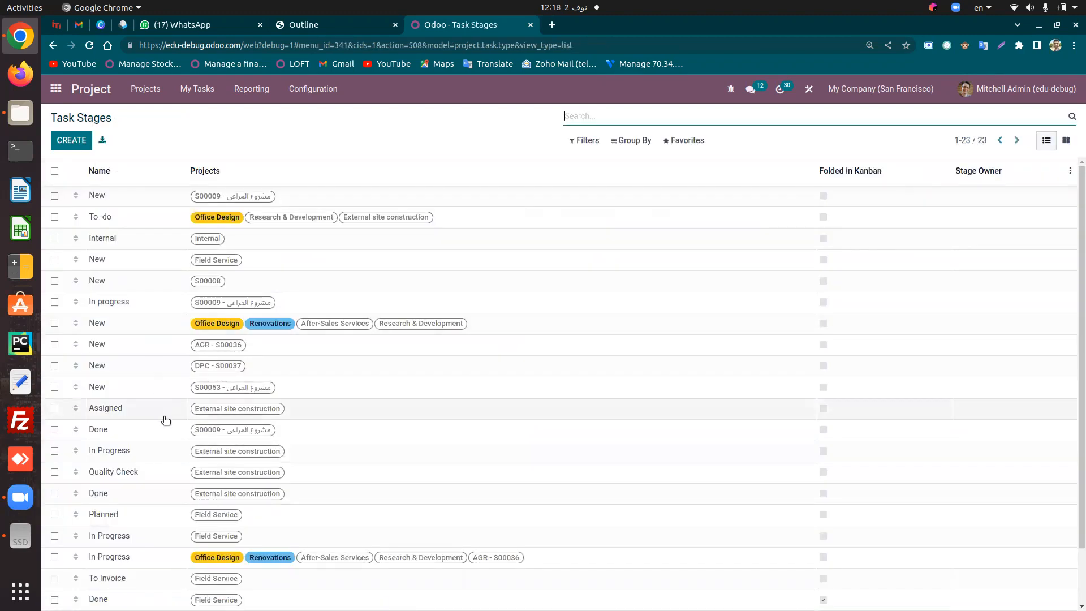
Mark the Done task stage of External site construction as a closing stage folded in kanban, and save it
click(129, 491)
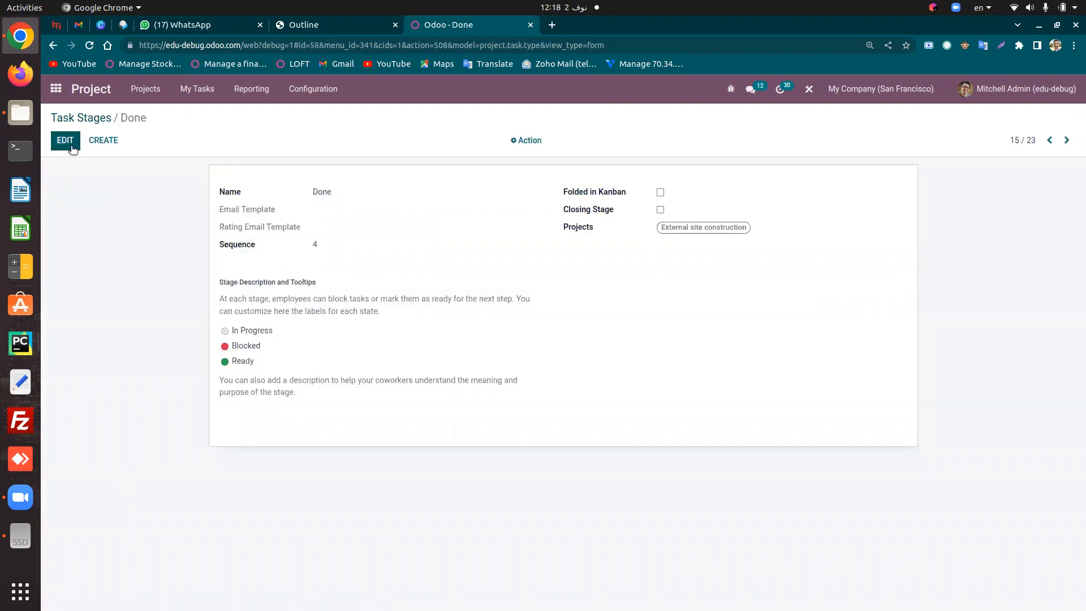
click(67, 140)
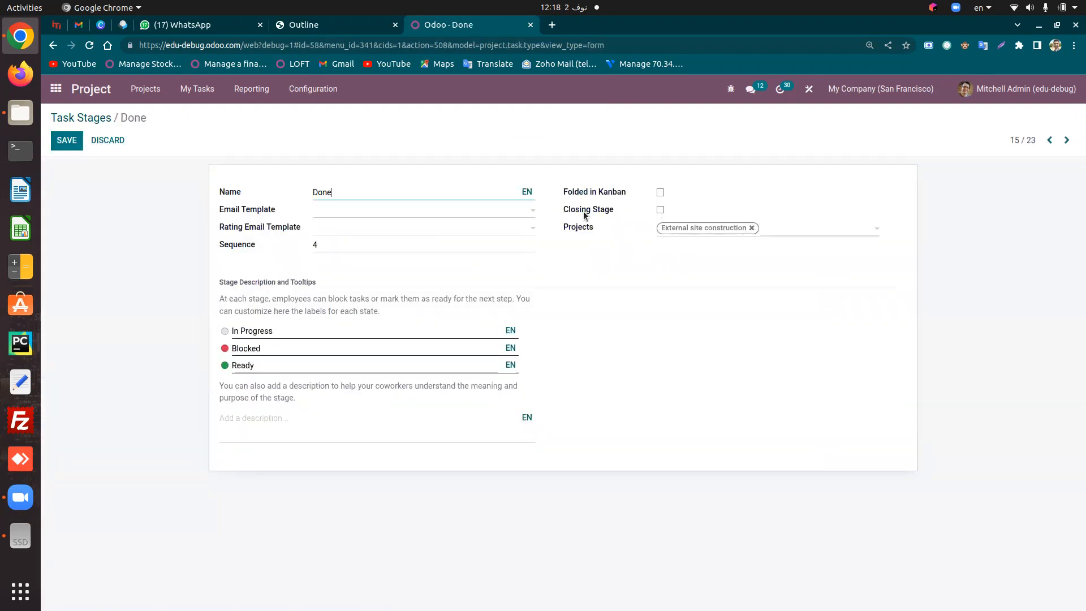
click(661, 210)
click(660, 193)
click(61, 140)
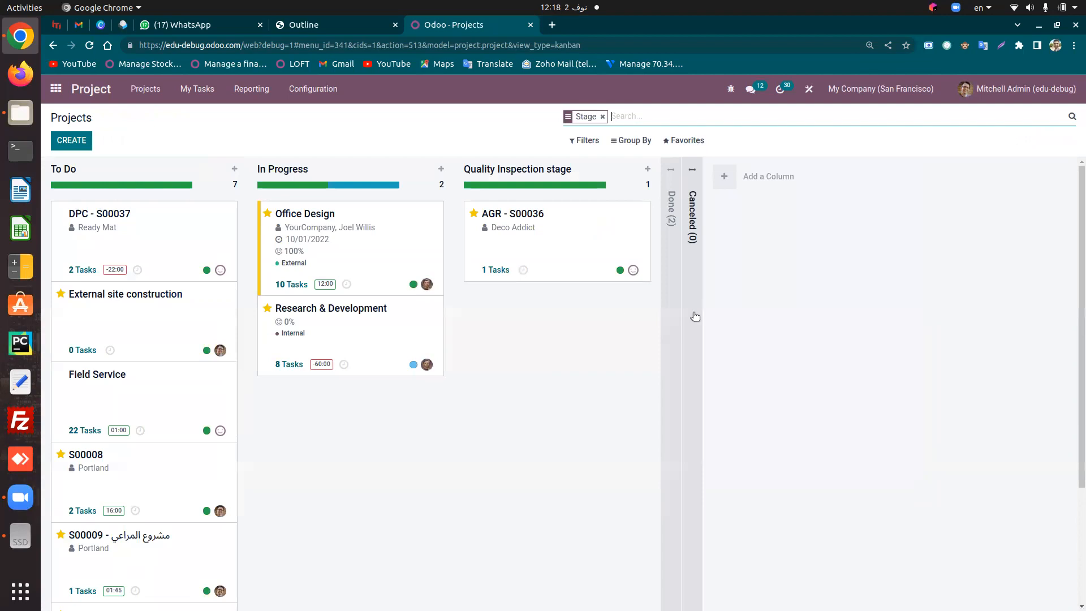
Open the External site construction task board, go back through the home menu to the projects overview and reopen the board
click(125, 310)
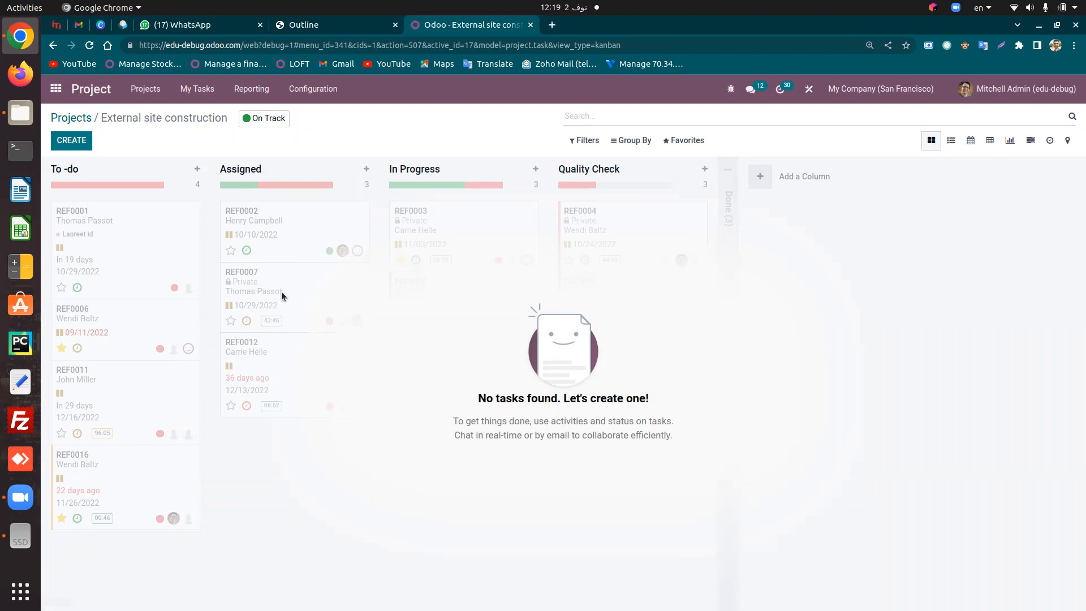
click(75, 115)
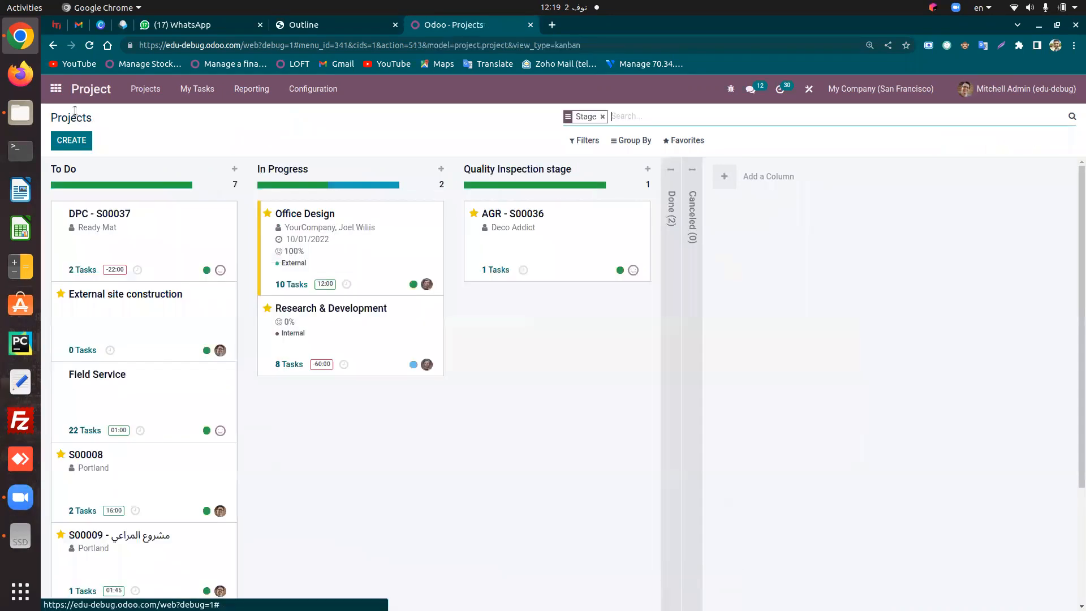
click(56, 89)
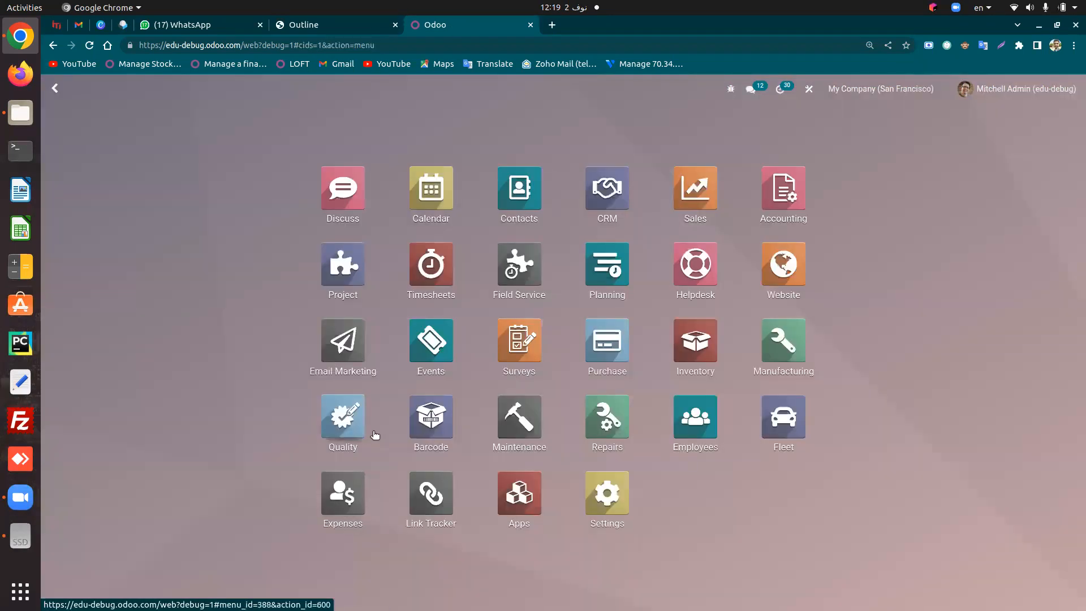
click(349, 266)
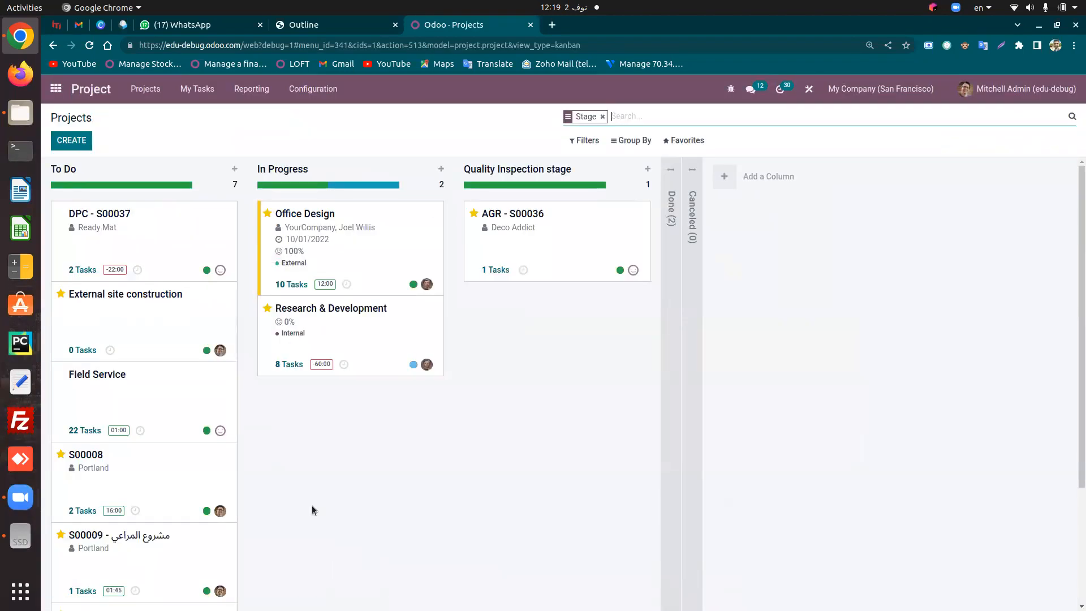
click(114, 312)
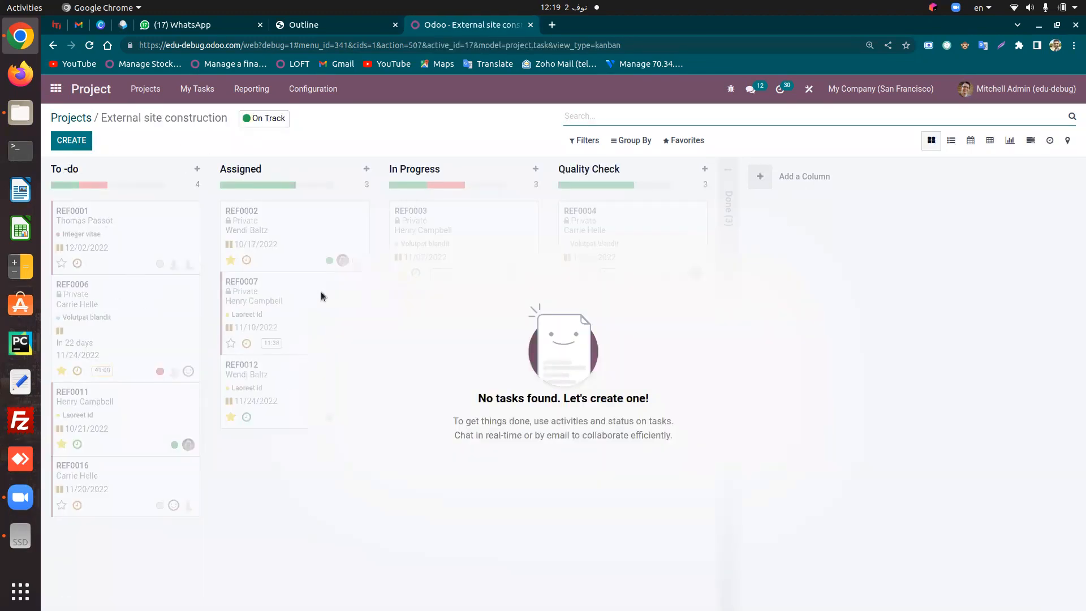
Create the task "installation in the site" in the To -do stage, keeping the default worksheet and assignee
click(71, 141)
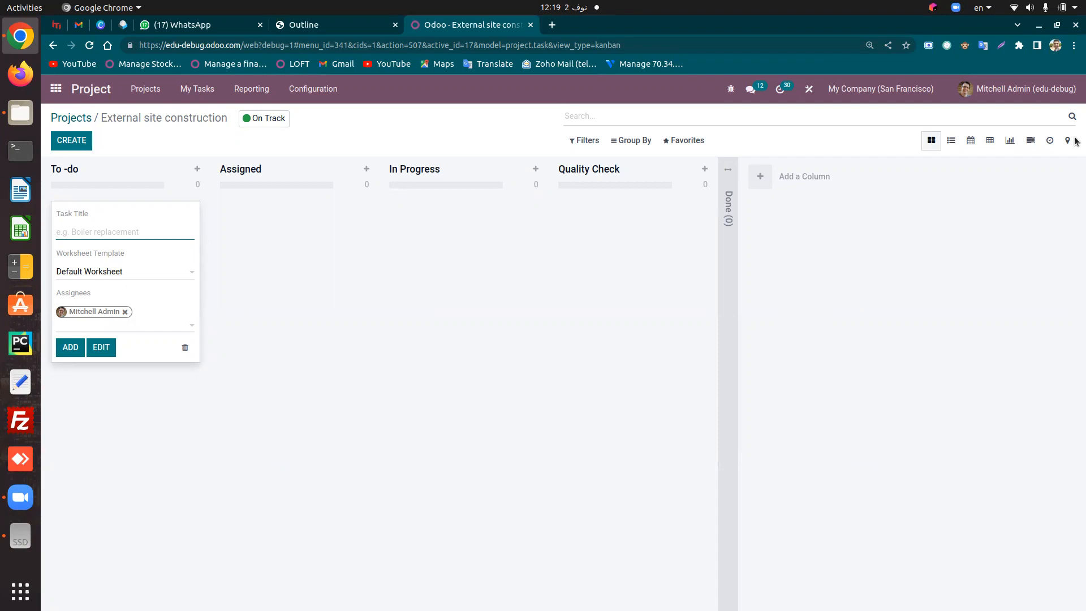
text(Depa)
key(BackSpace)
key(BackSpace)
key(BackSpace)
text(installation in the site)
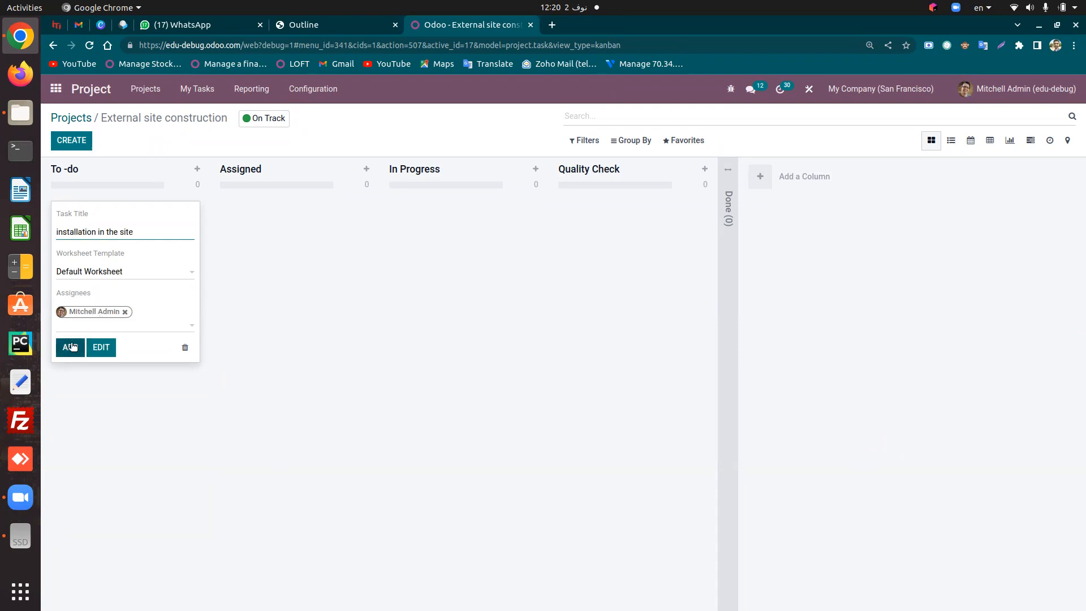
click(71, 347)
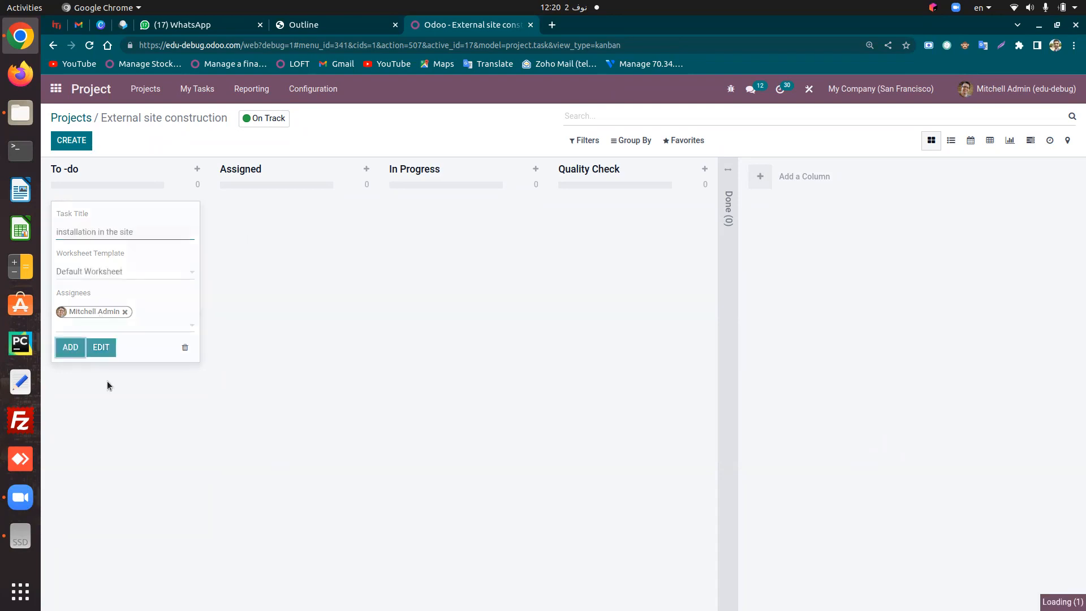
click(386, 384)
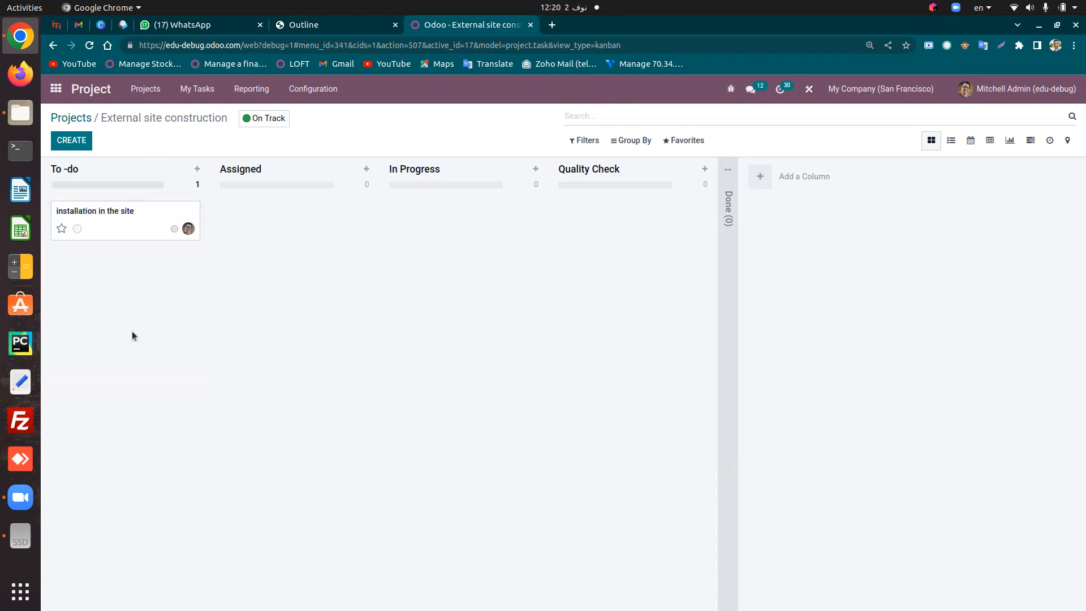
Open the "installation in the site" task for editing and star it as high priority
click(121, 224)
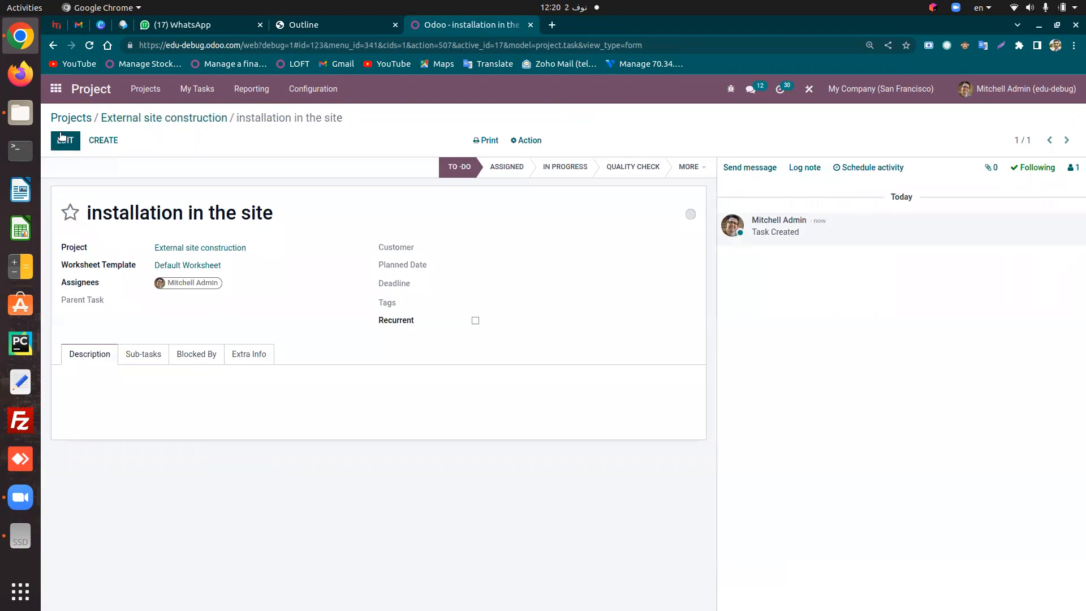
click(63, 139)
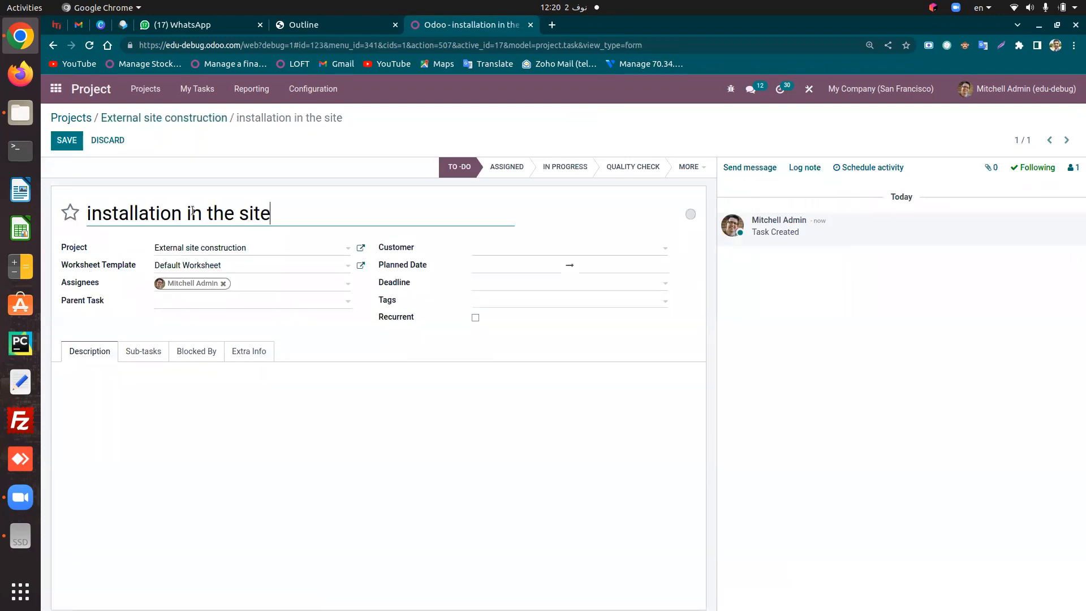
triple_click(243, 214)
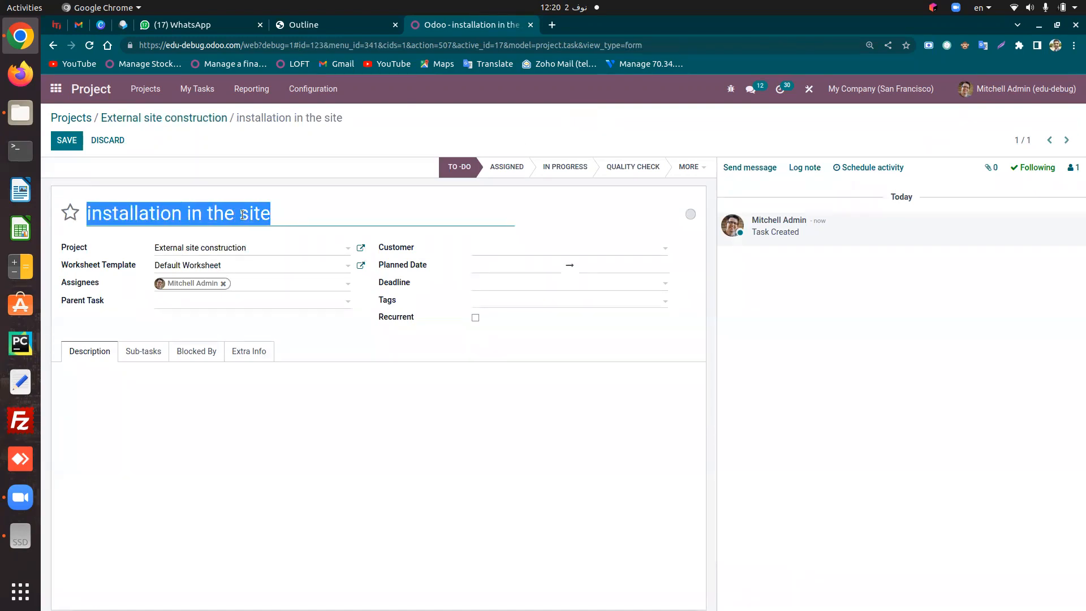
click(243, 214)
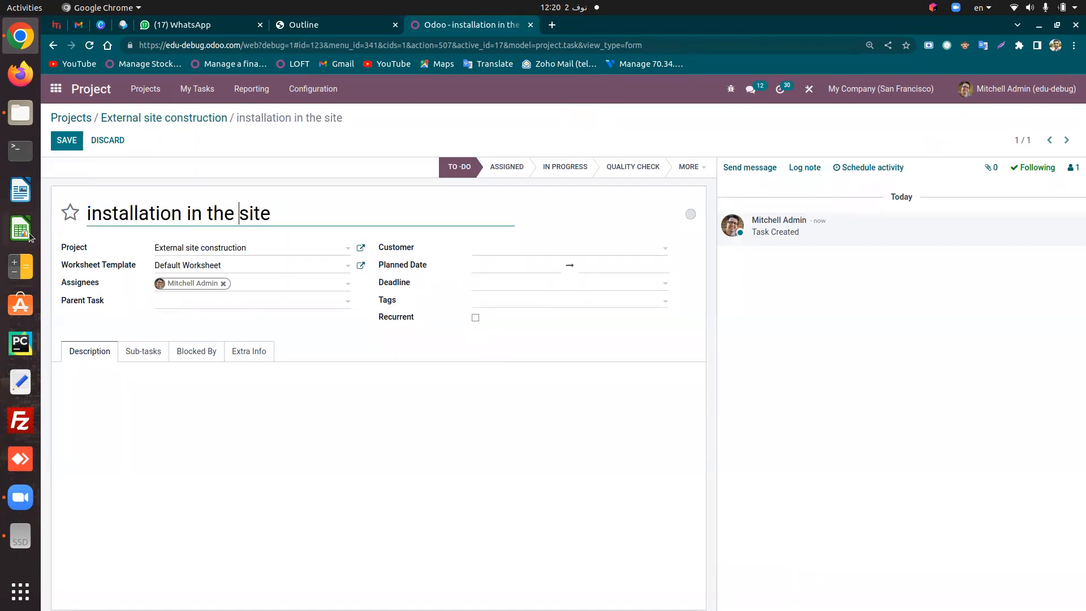
click(72, 214)
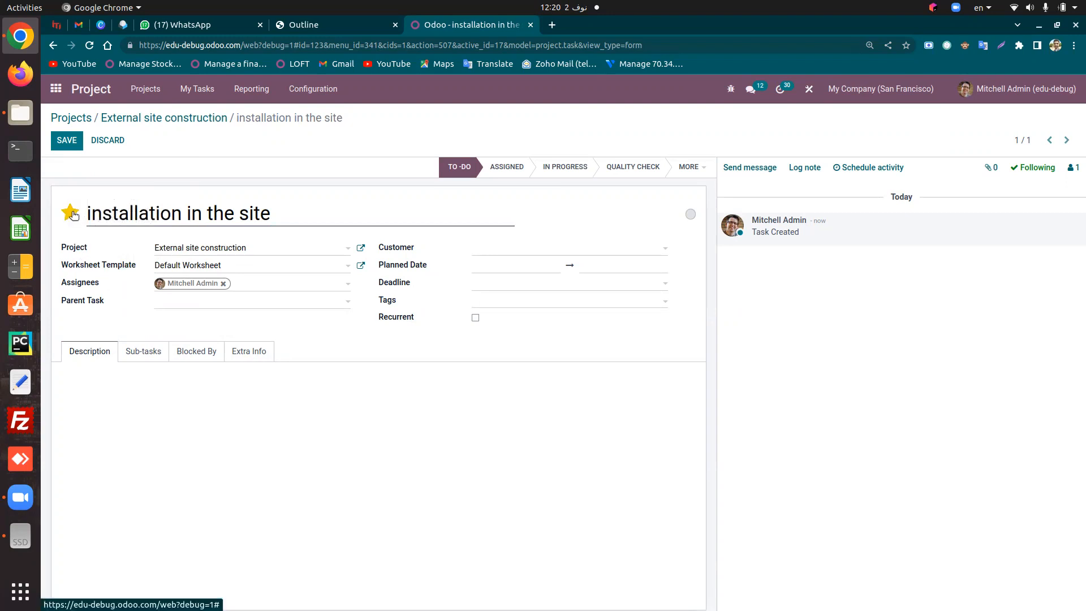
Keep the External site construction project, add the other suggested user as a second assignee, and select the task's customer
click(251, 246)
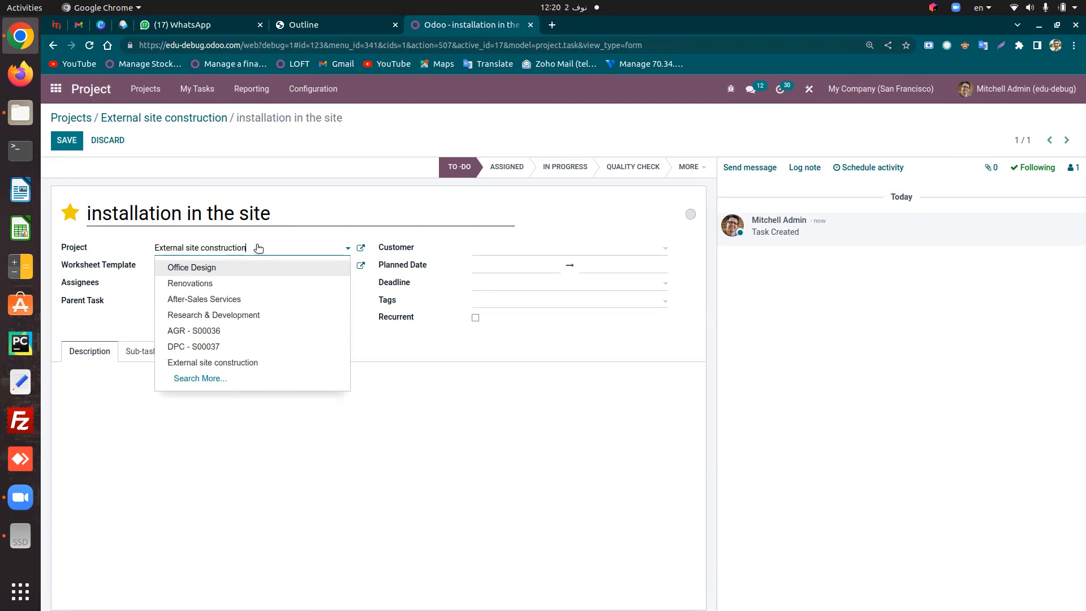
click(249, 247)
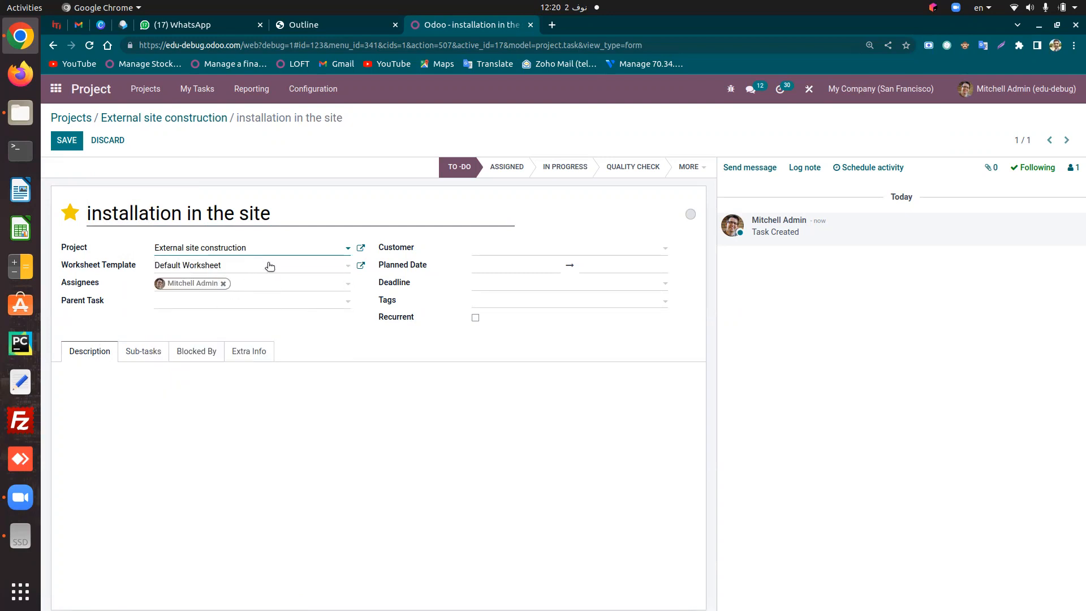
click(265, 284)
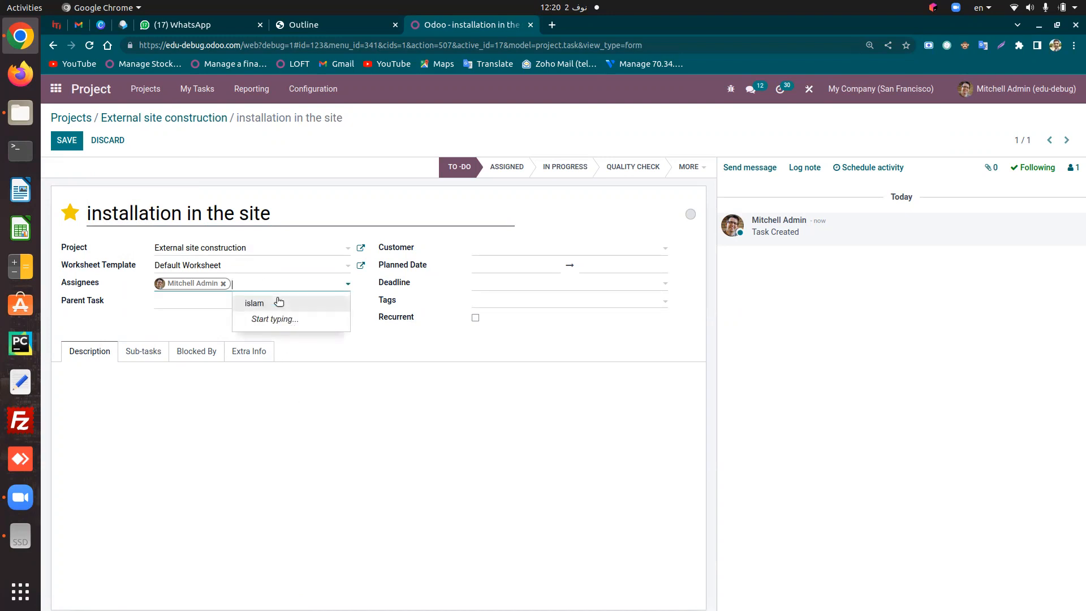
click(284, 429)
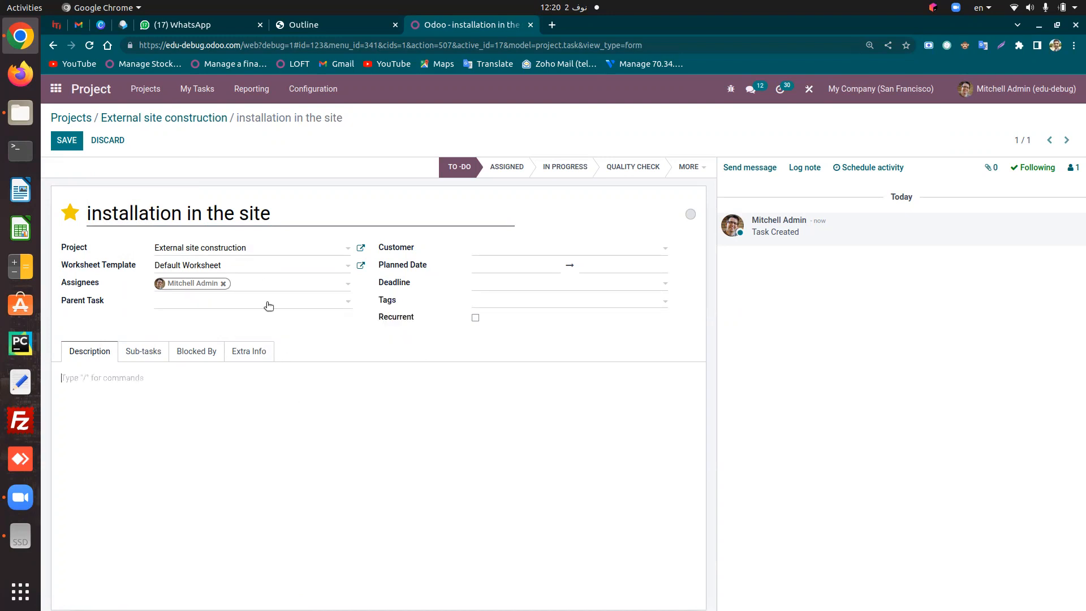
mouse_move(194, 215)
click(287, 286)
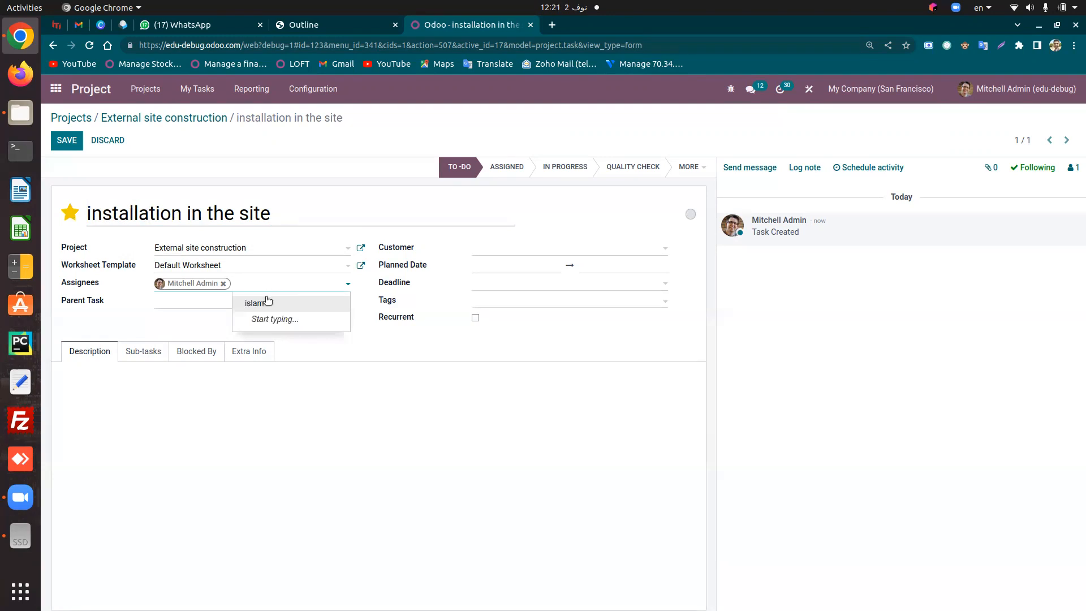
click(268, 303)
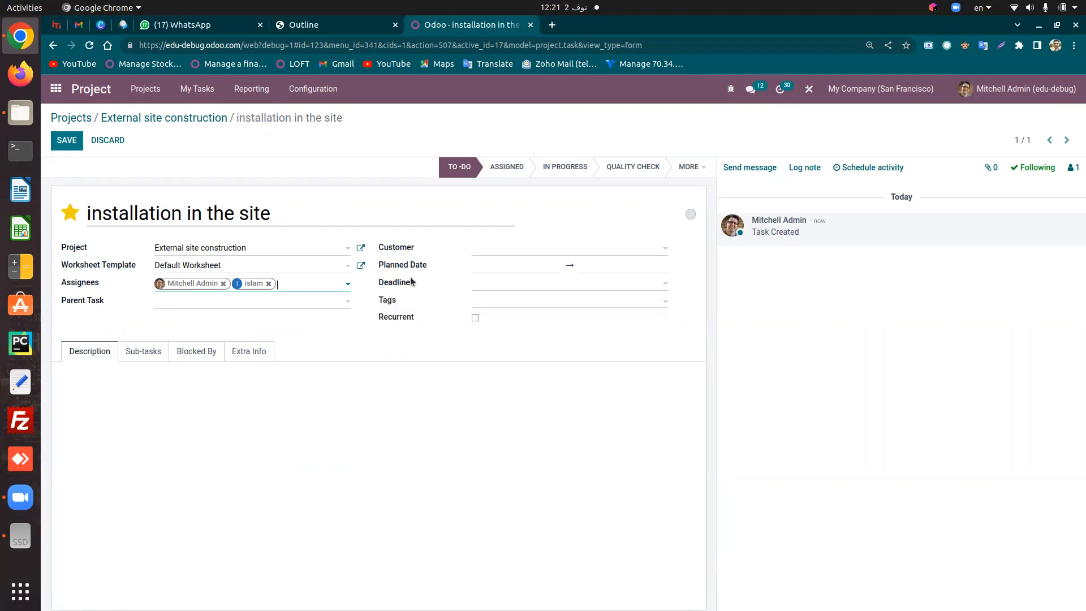
click(551, 247)
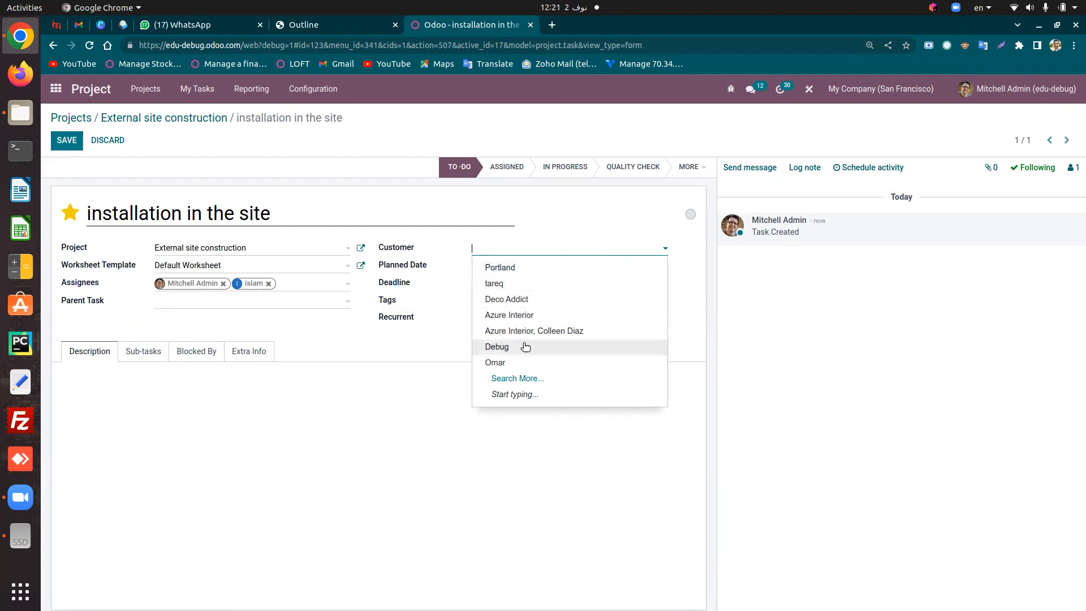
click(504, 284)
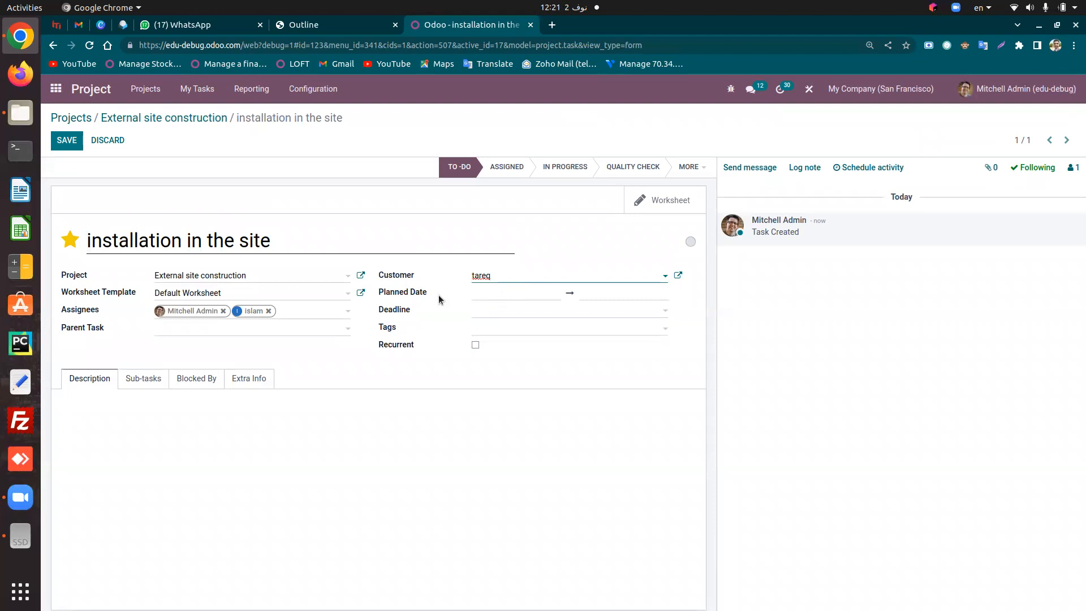
Set the task's planned date range from 11/02/2022 12:20 to 12/03/2022 12:20
click(498, 292)
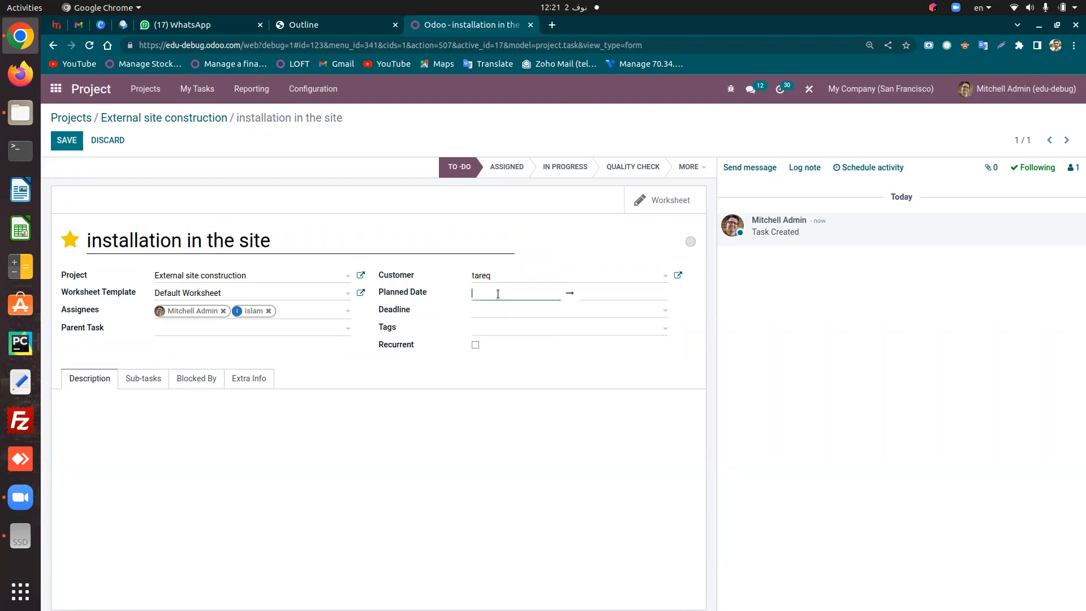
click(595, 298)
click(595, 298)
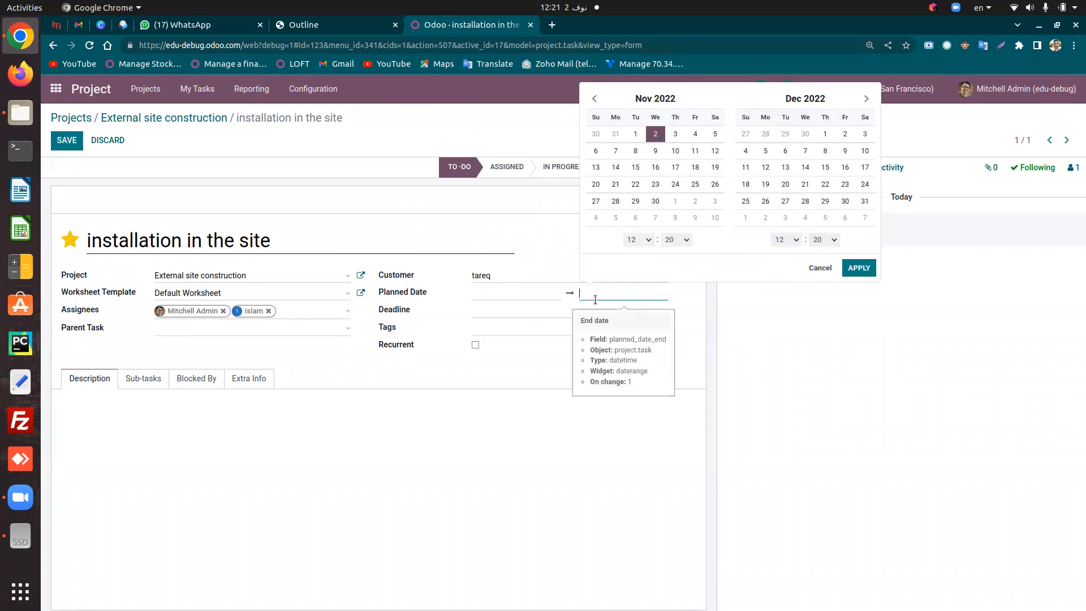
click(519, 287)
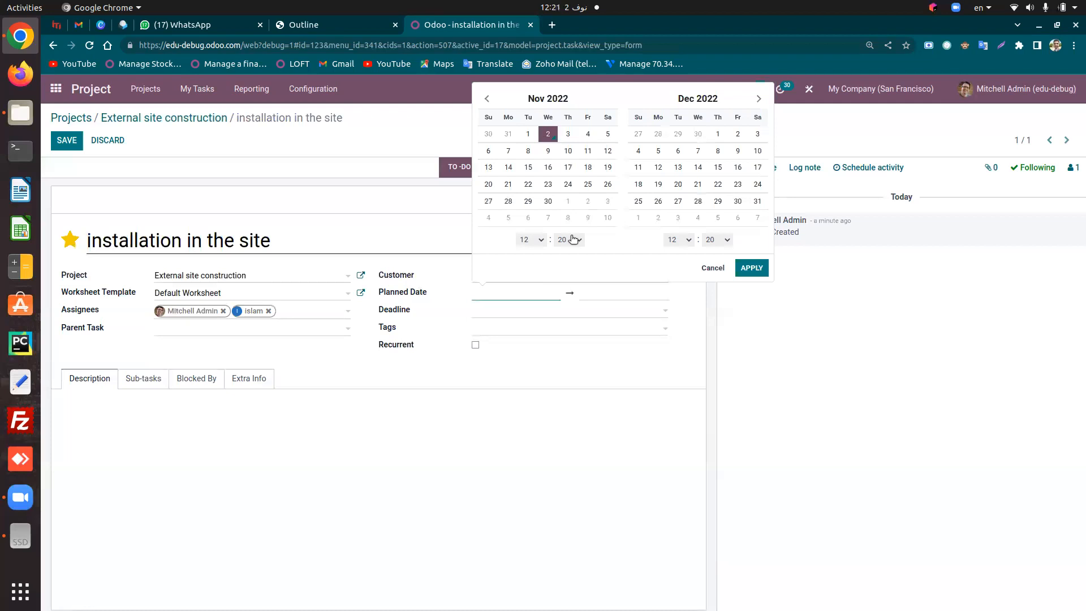
click(543, 136)
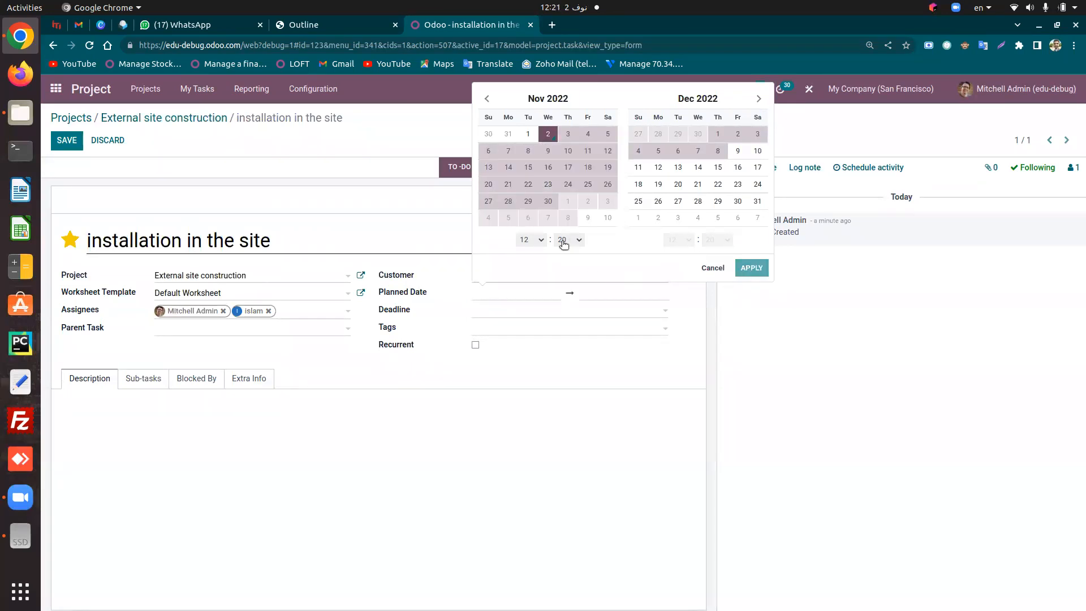
click(759, 136)
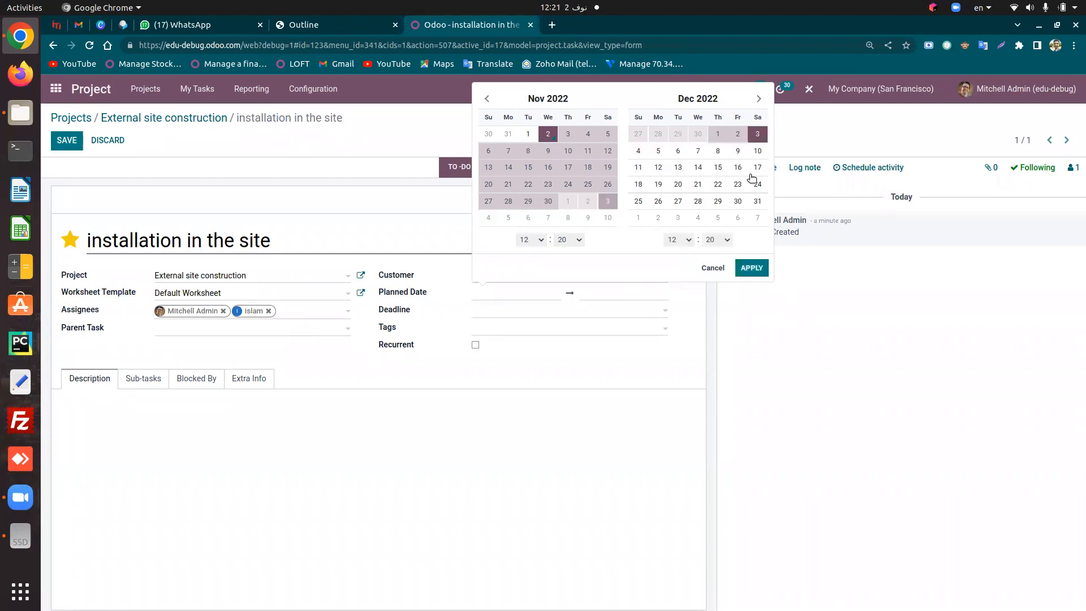
click(684, 239)
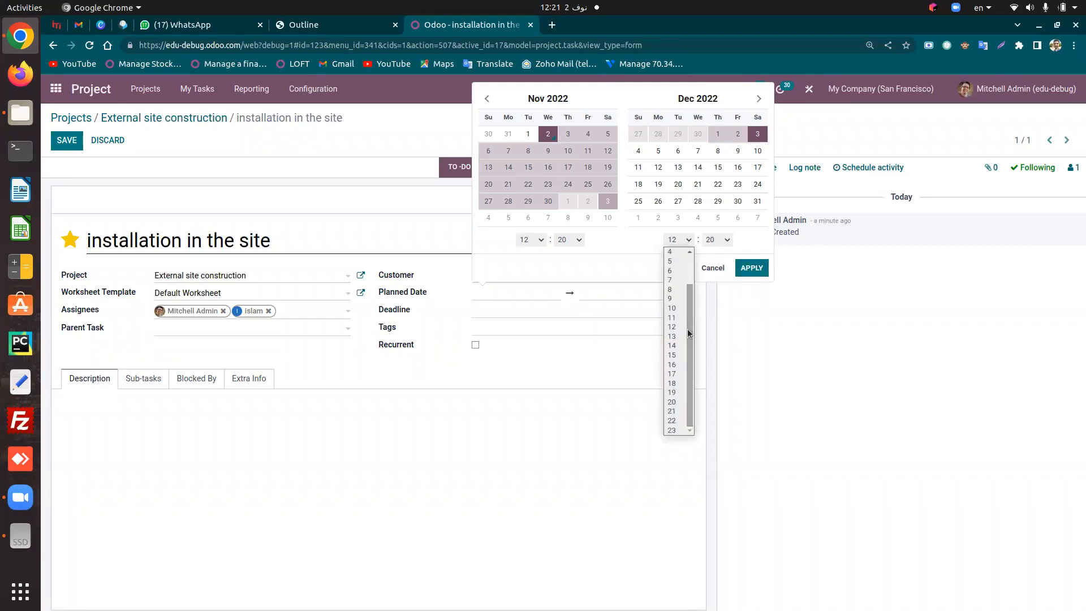
click(684, 240)
click(717, 240)
click(716, 240)
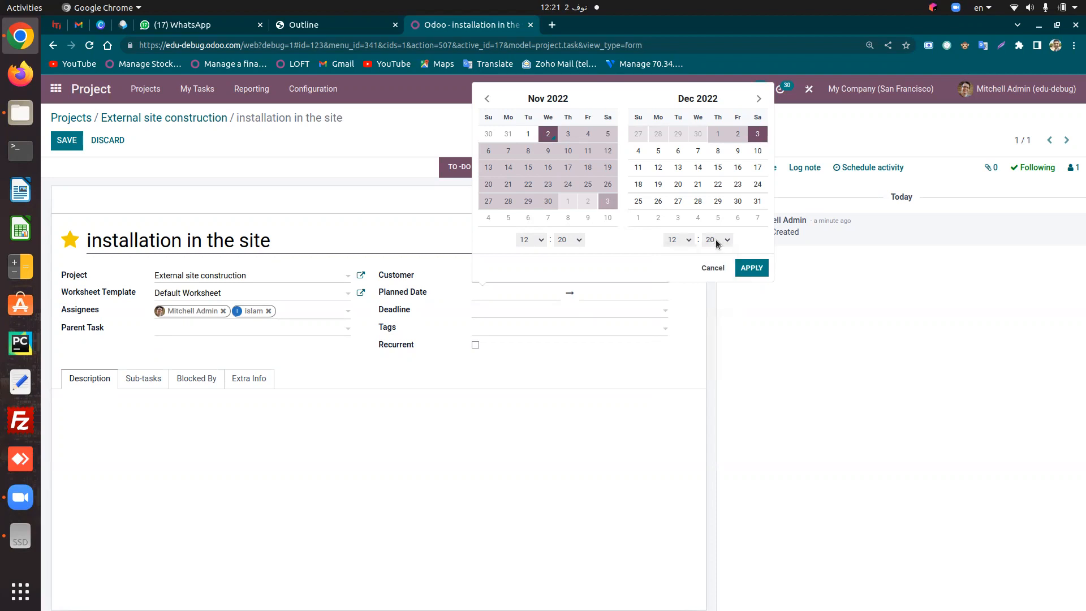
click(745, 269)
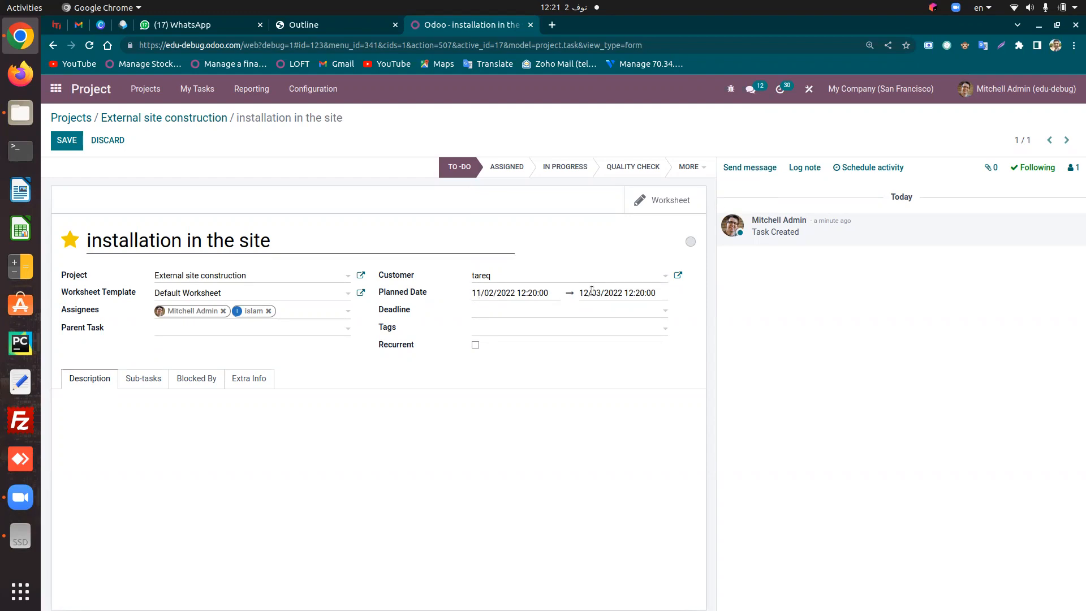
Set the task's deadline to 12/30/2022
click(491, 314)
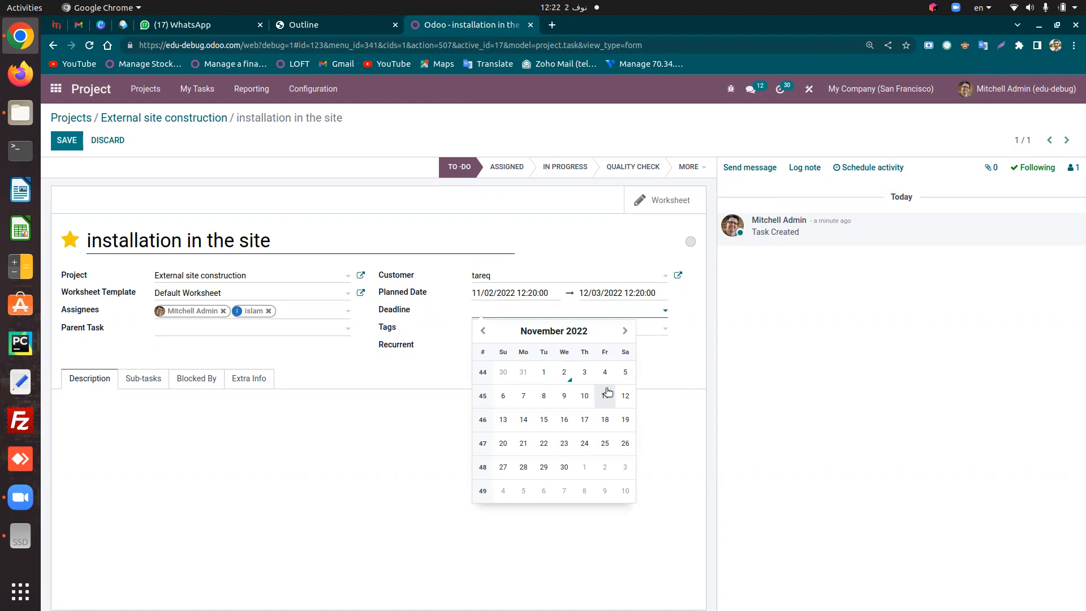
click(625, 331)
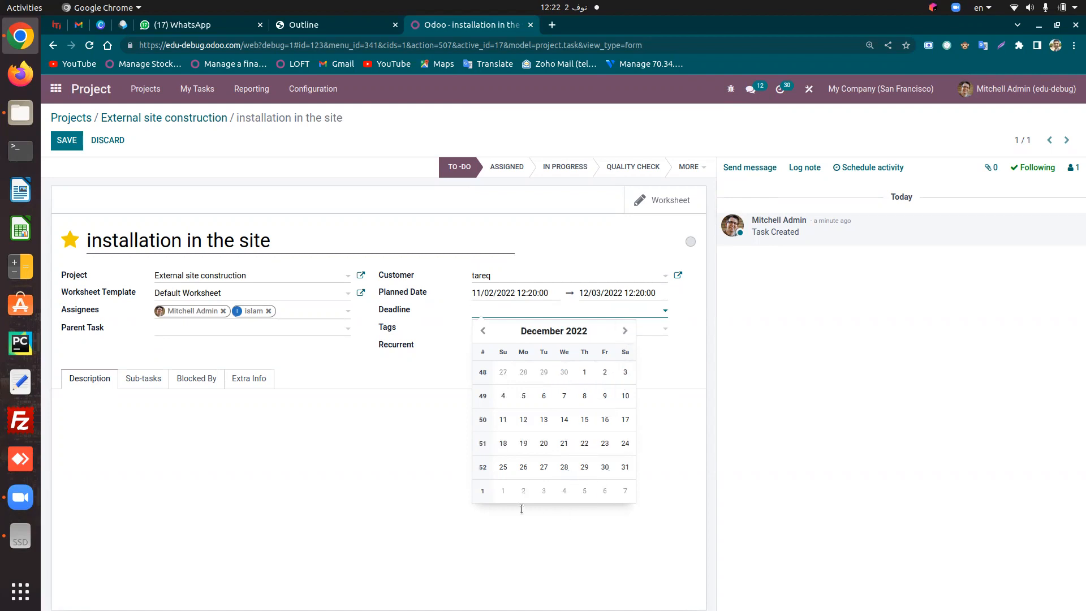
click(601, 475)
click(601, 476)
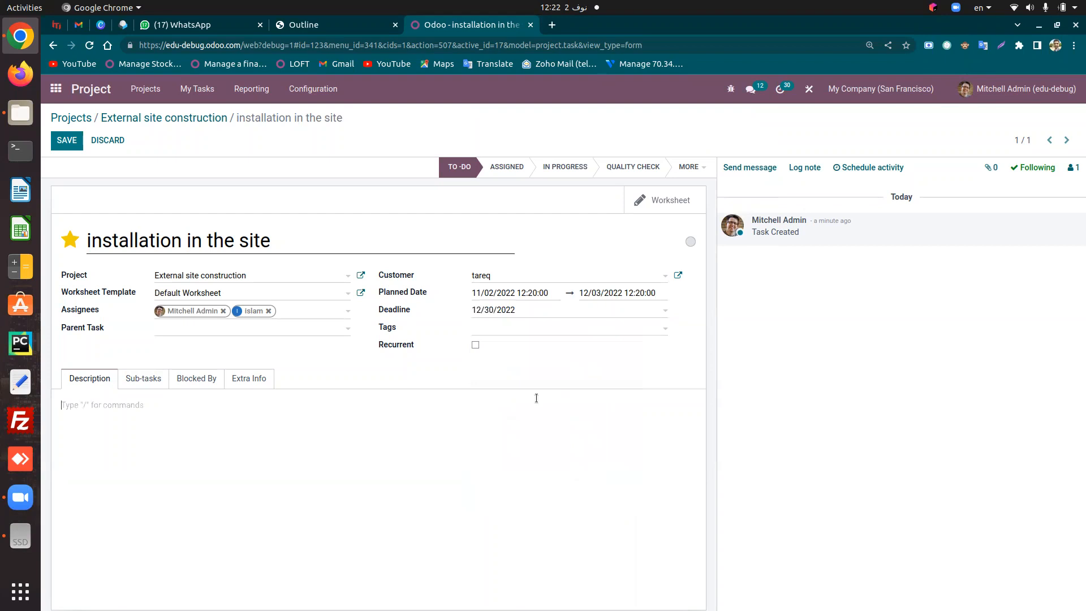
Create the new tag "Ryiadh" and assign it to the task
click(488, 329)
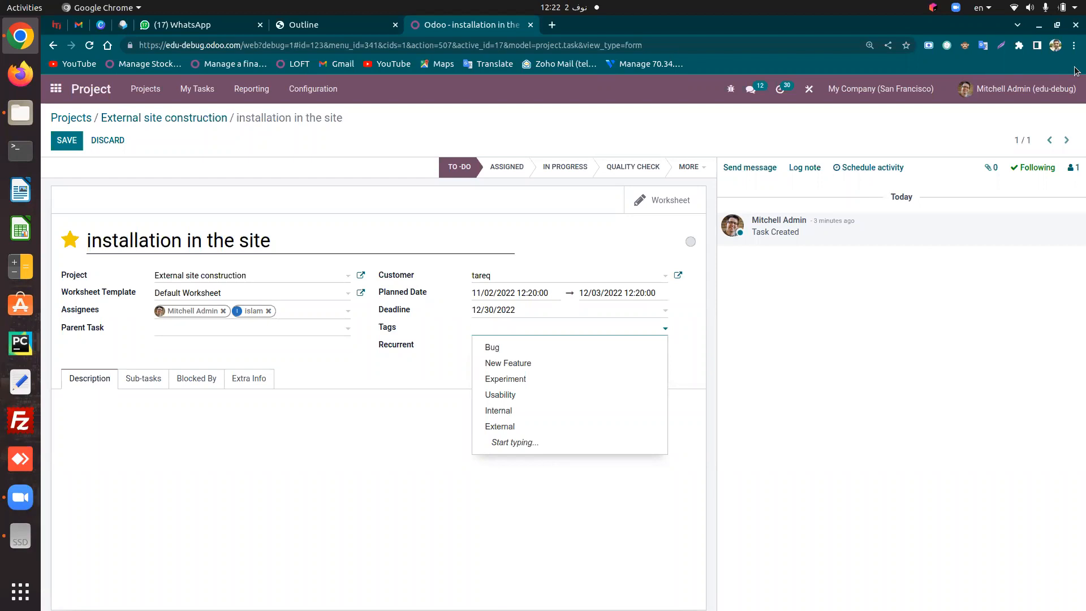
text(Ryiadh)
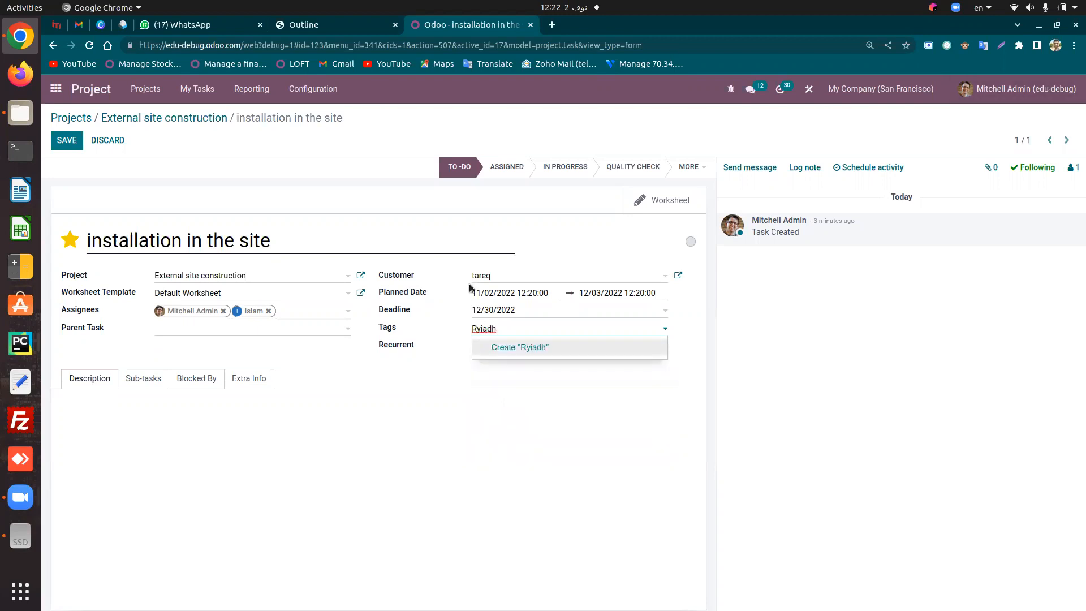
click(502, 347)
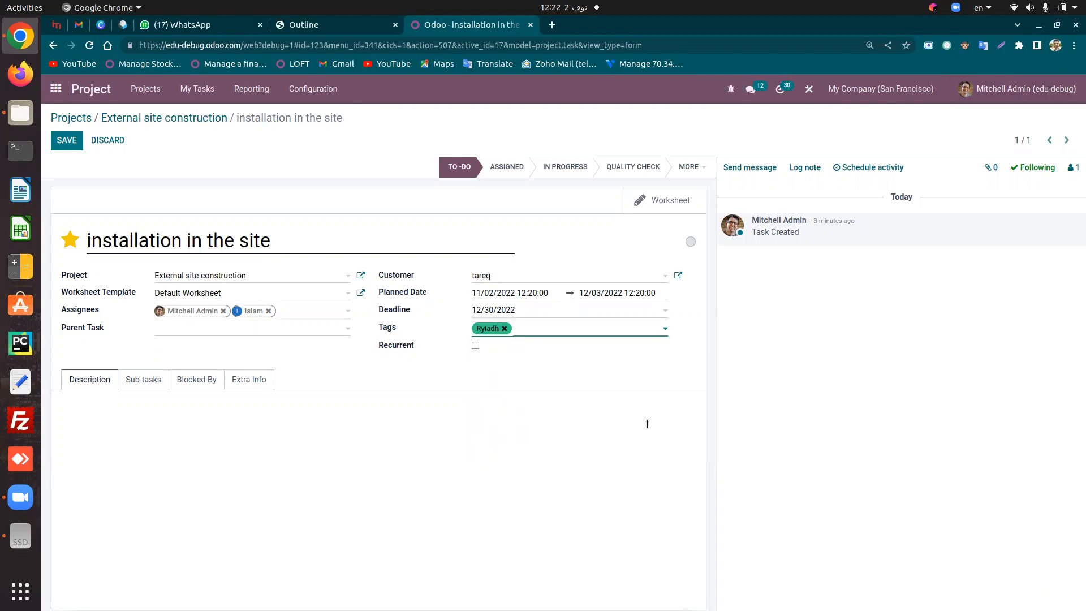
Create a second tag "Jeddah" on the task and remove it from the task again
text(Jeddah)
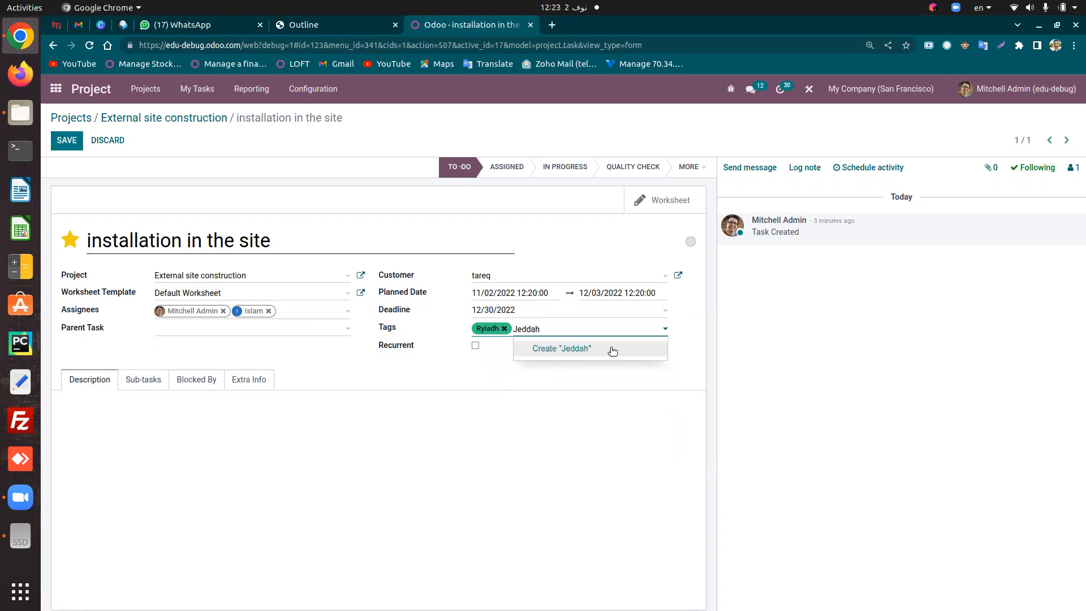
click(610, 349)
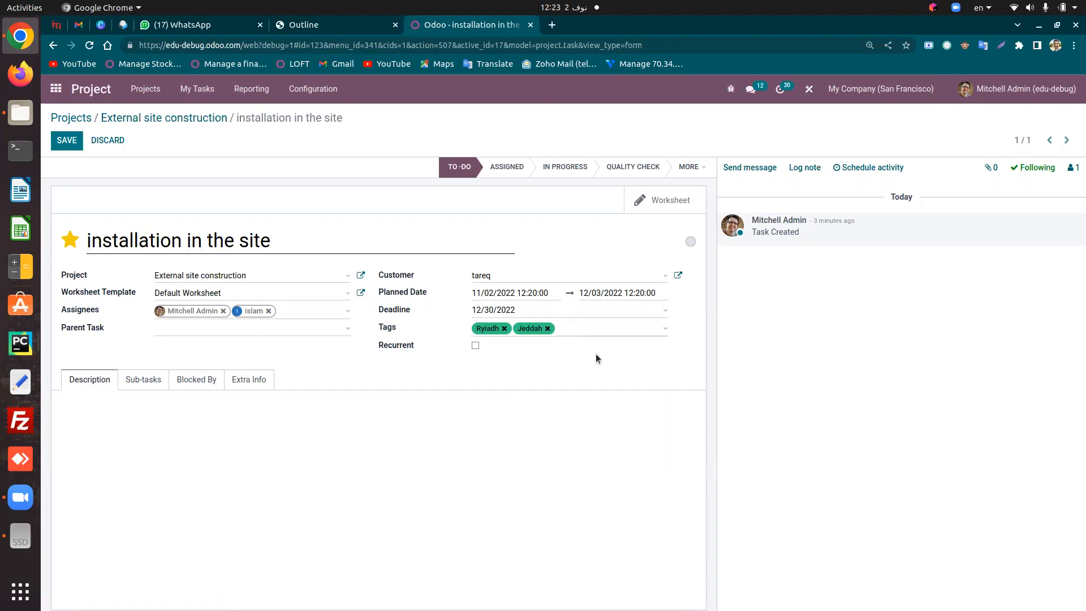
click(547, 329)
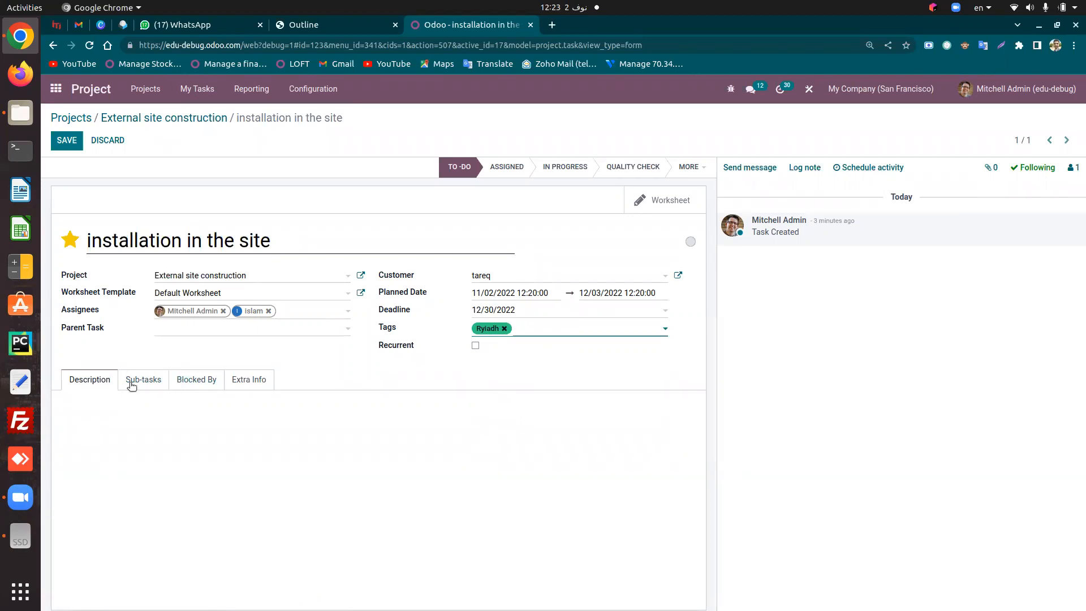
Insert a Heading 1 block in the task description with the text "Installation in the site"
click(122, 403)
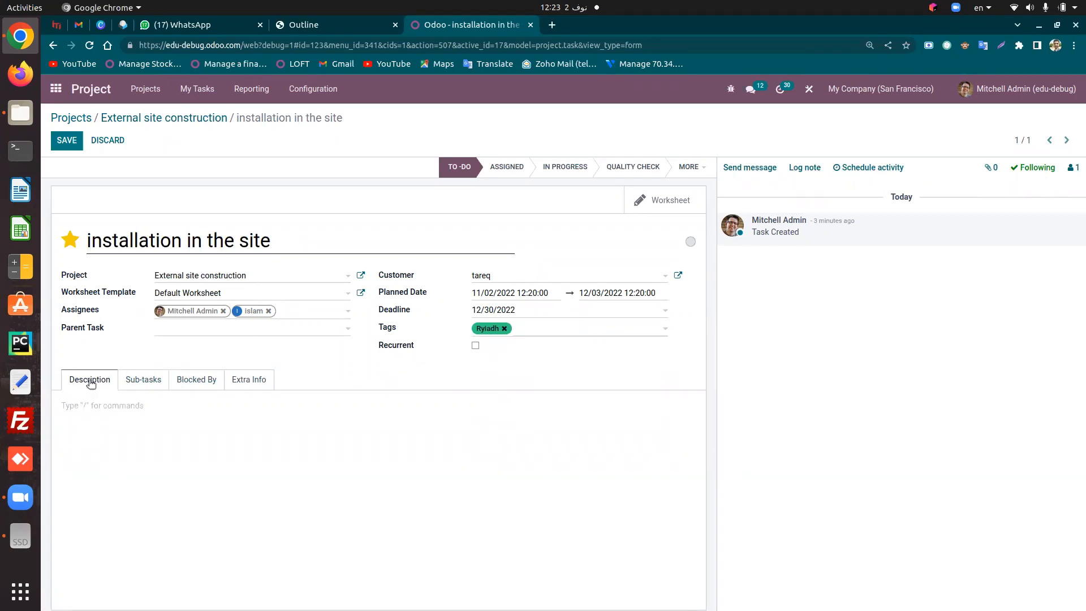
mouse_move(1076, 221)
text(/)
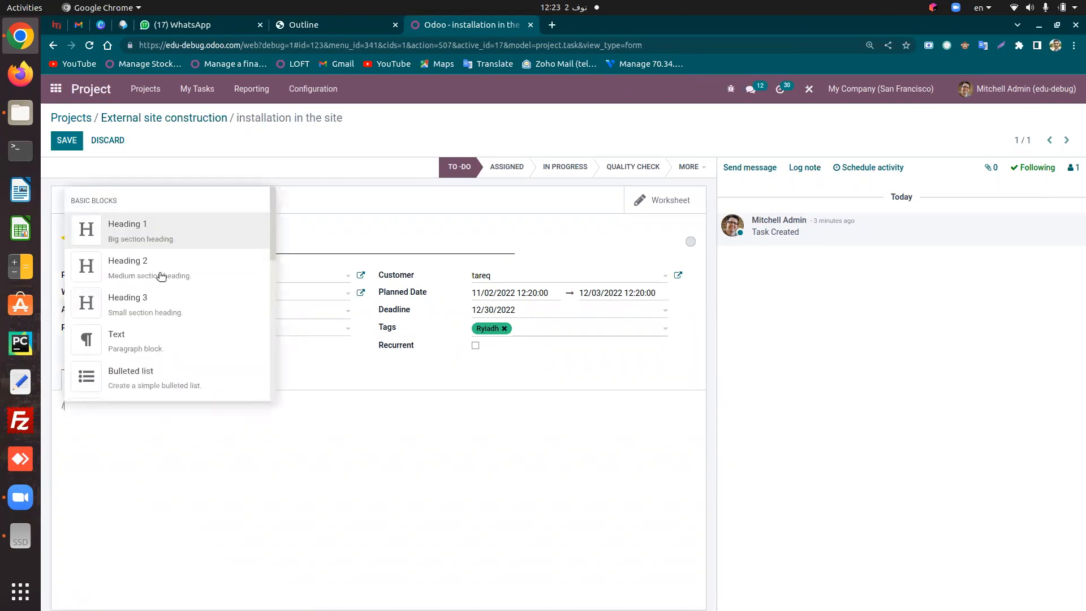
scroll(156, 277, down, 7)
scroll(156, 275, up, 7)
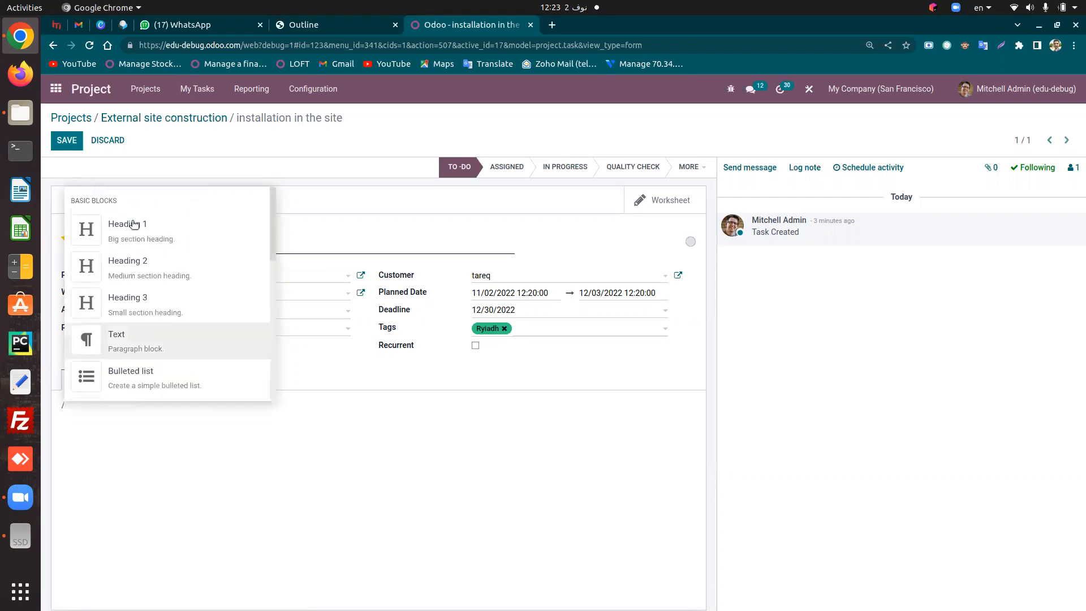
click(145, 233)
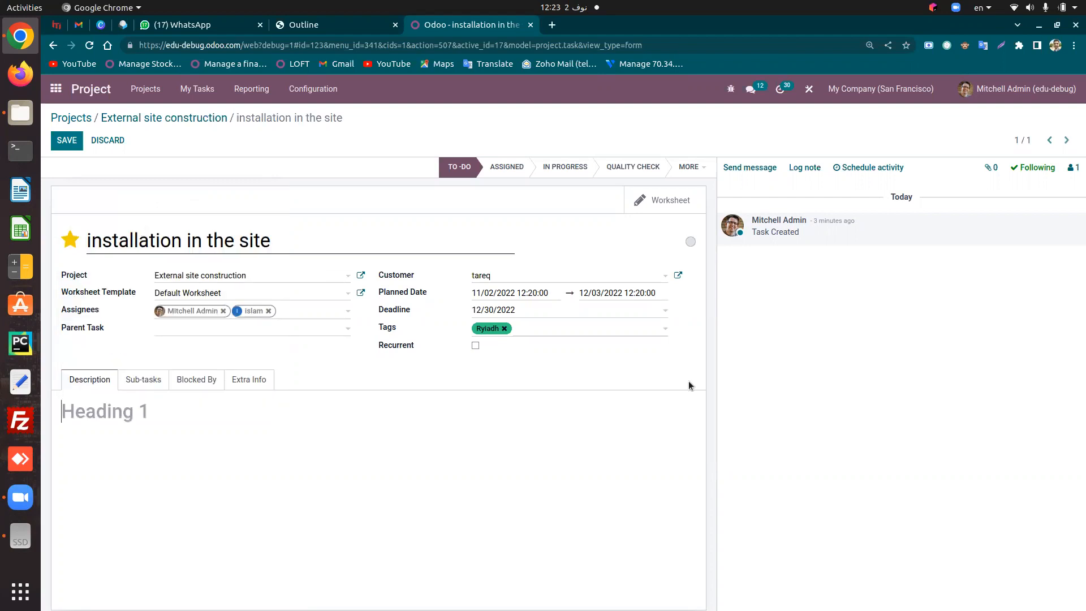
text(Insta)
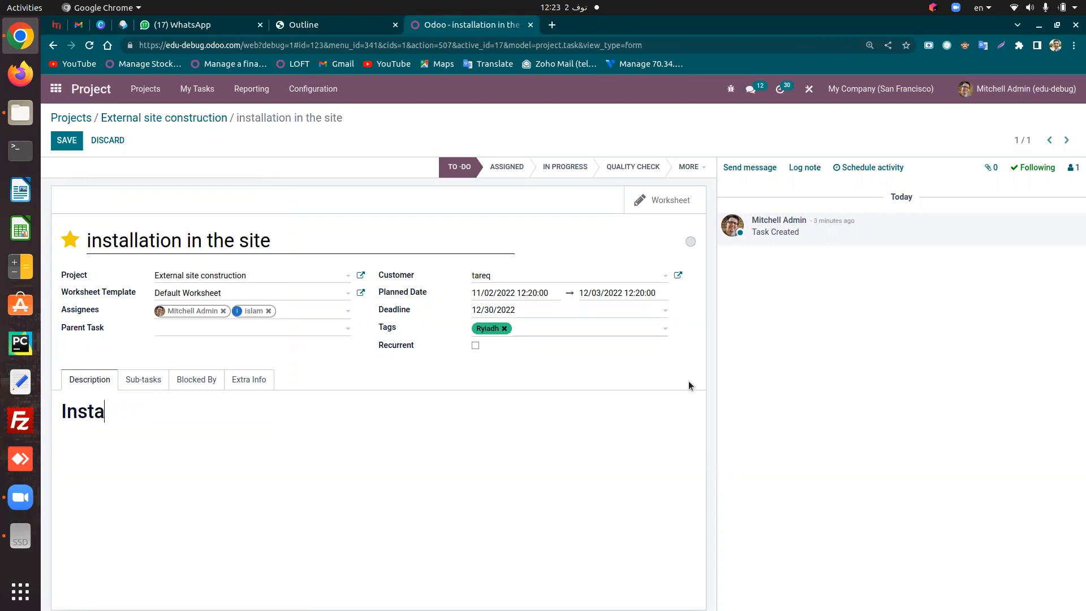
text(llation in the site)
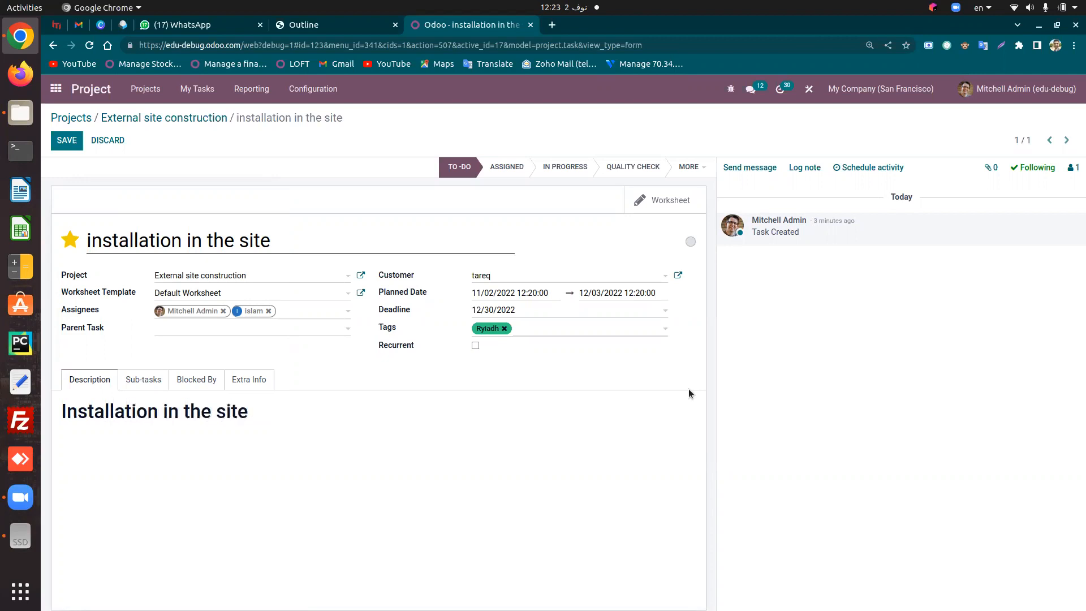
Insert a checklist block on a new line below the heading in the task description
text(/)
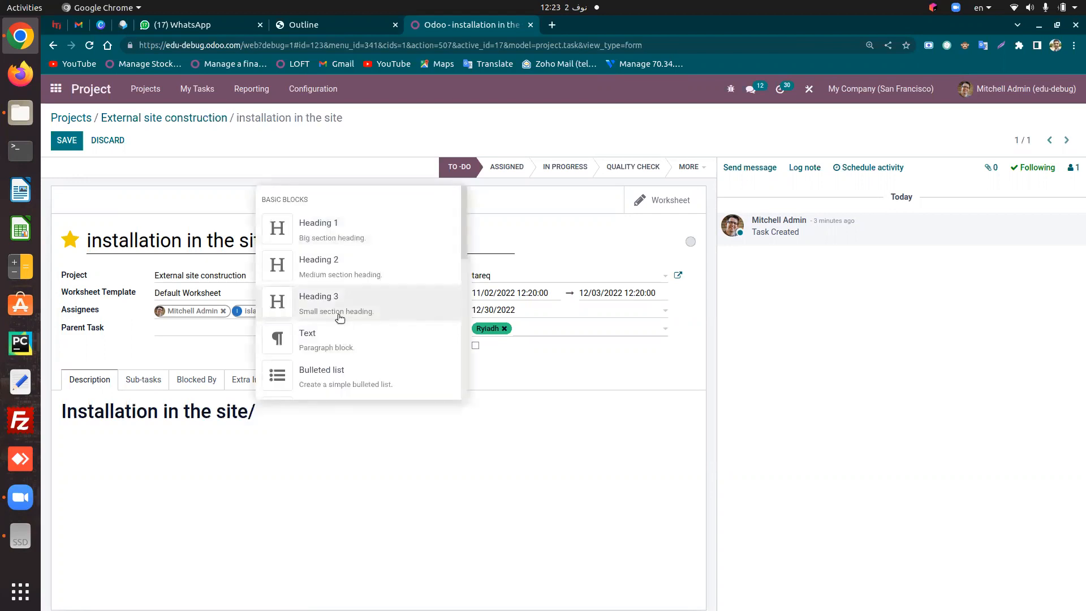
scroll(340, 319, down, 3)
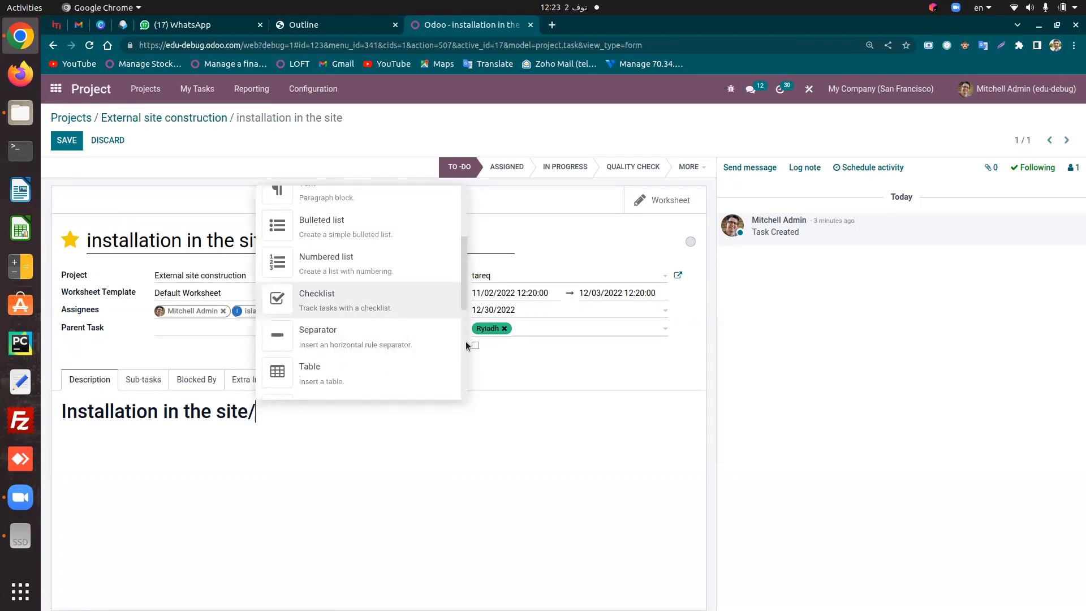
key(Return)
key(ctrl+z)
key(Return)
text(/)
key(BackSpace)
text(/)
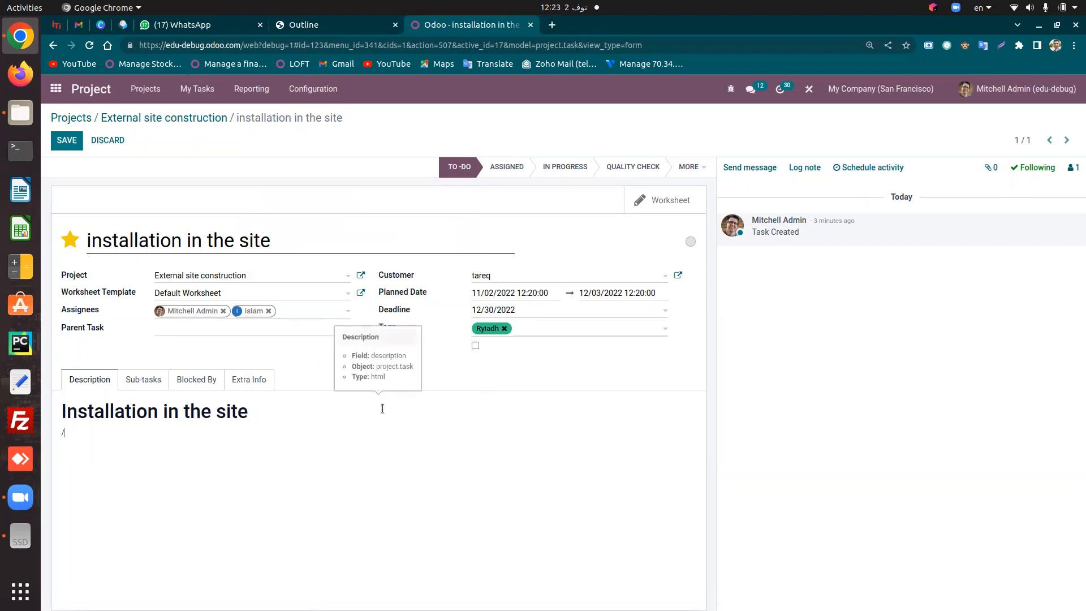
text(check)
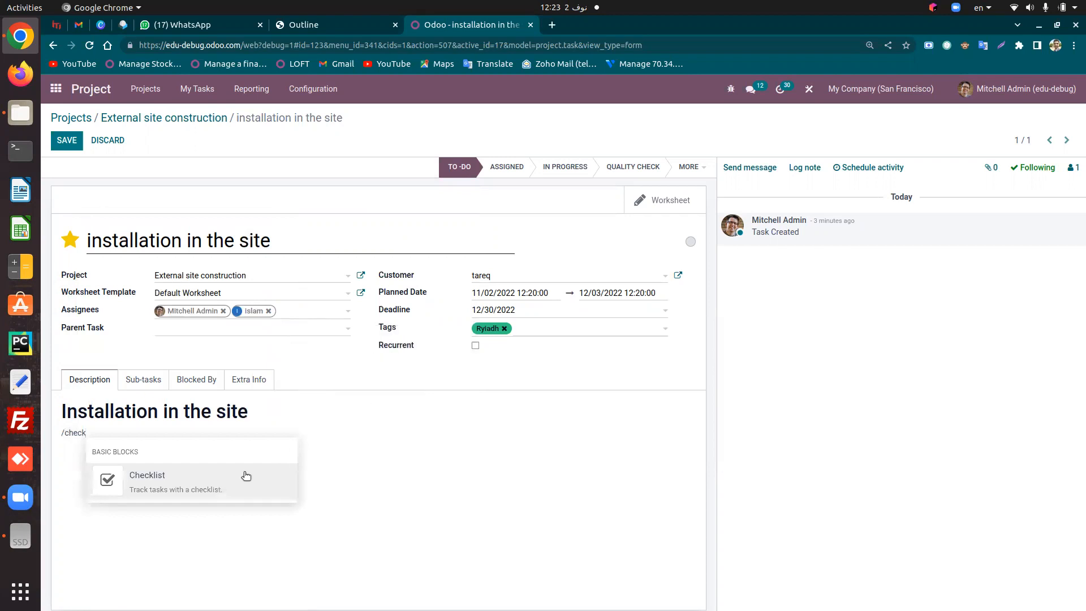
click(246, 475)
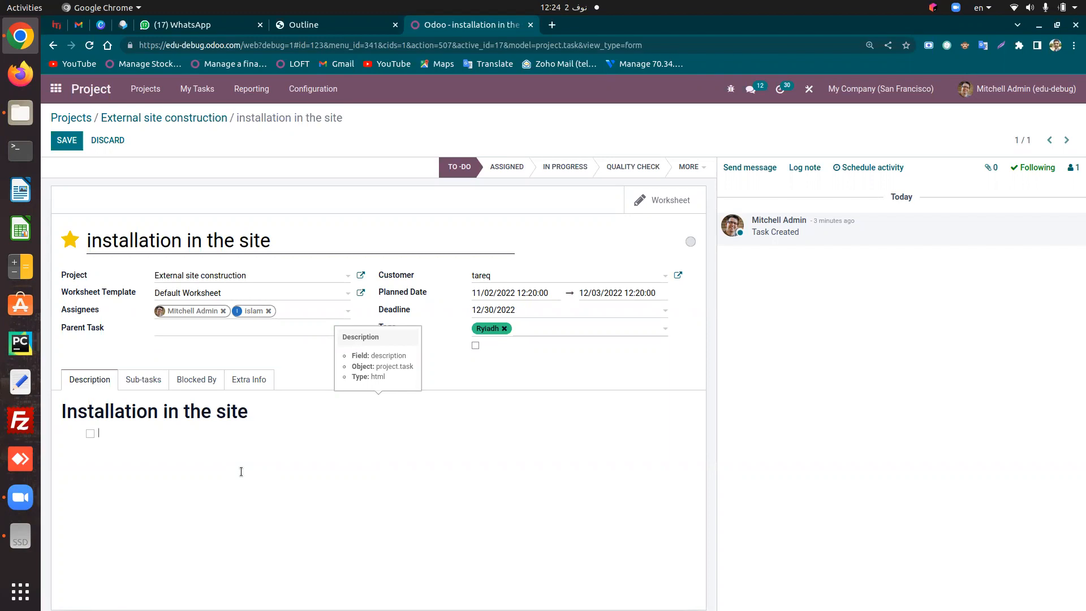
text(check)
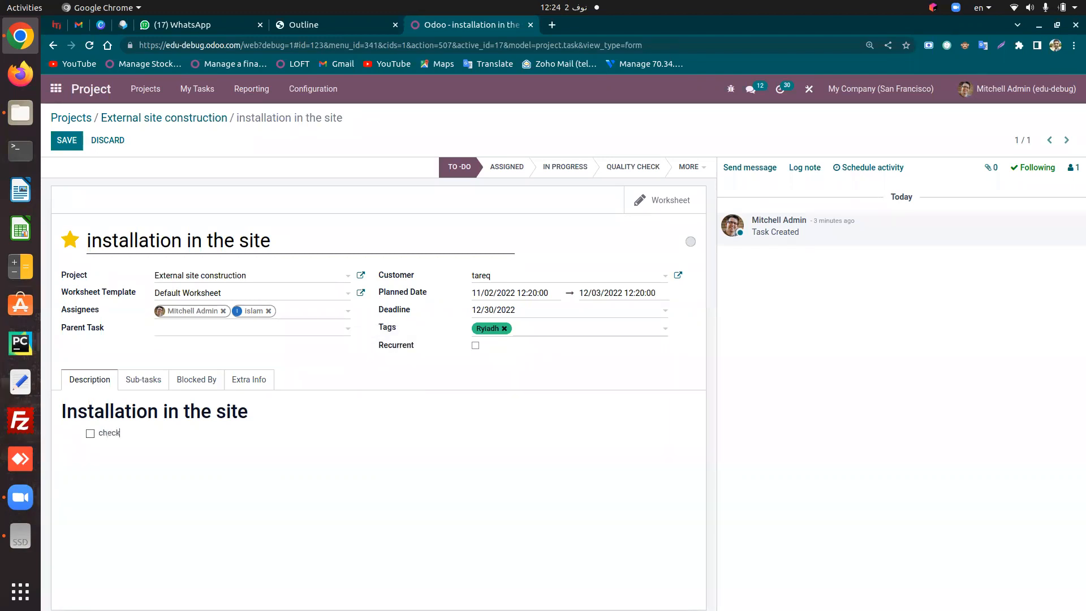
key(BackSpace)
key(BackSpace)
key(BackSpace)
key(BackSpace)
key(BackSpace)
key(BackSpace)
text(/check)
key(BackSpace)
key(BackSpace)
key(BackSpace)
key(BackSpace)
key(BackSpace)
key(BackSpace)
text(/)
text(check)
key(Return)
Enter the checklist items "Install the materials" and "Check materials qulity" and start a third item
text(Install the materials)
key(Return)
text(Check materials qu)
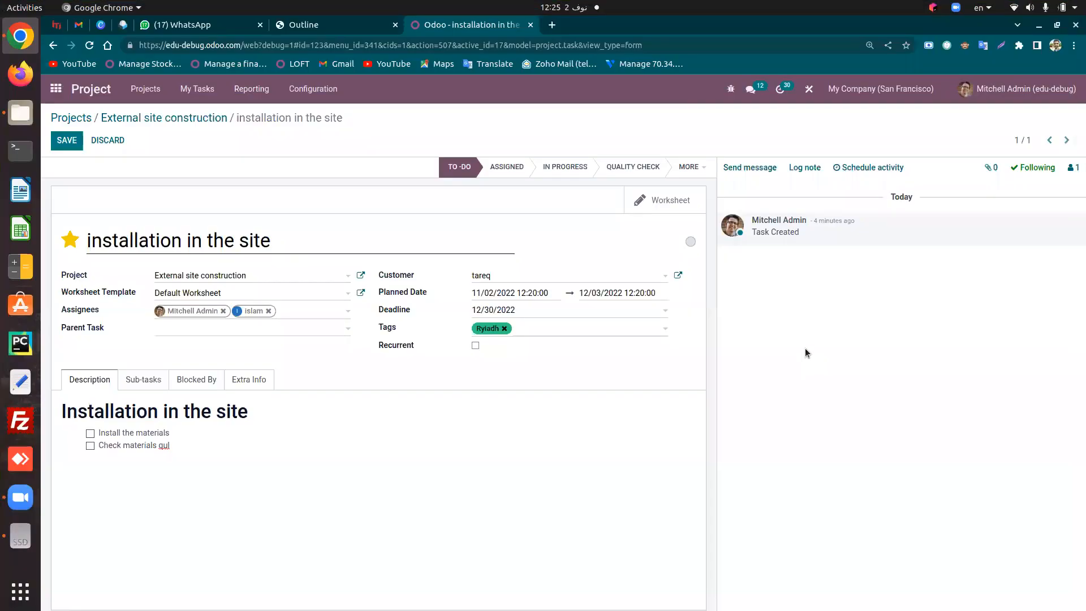
click(271, 416)
click(172, 432)
text(ity)
key(Return)
Insert a table with three columns and two rows in the empty third checklist item
text(/)
key(Down)
key(Down)
key(Down)
key(Down)
key(Down)
key(Down)
key(Down)
key(Down)
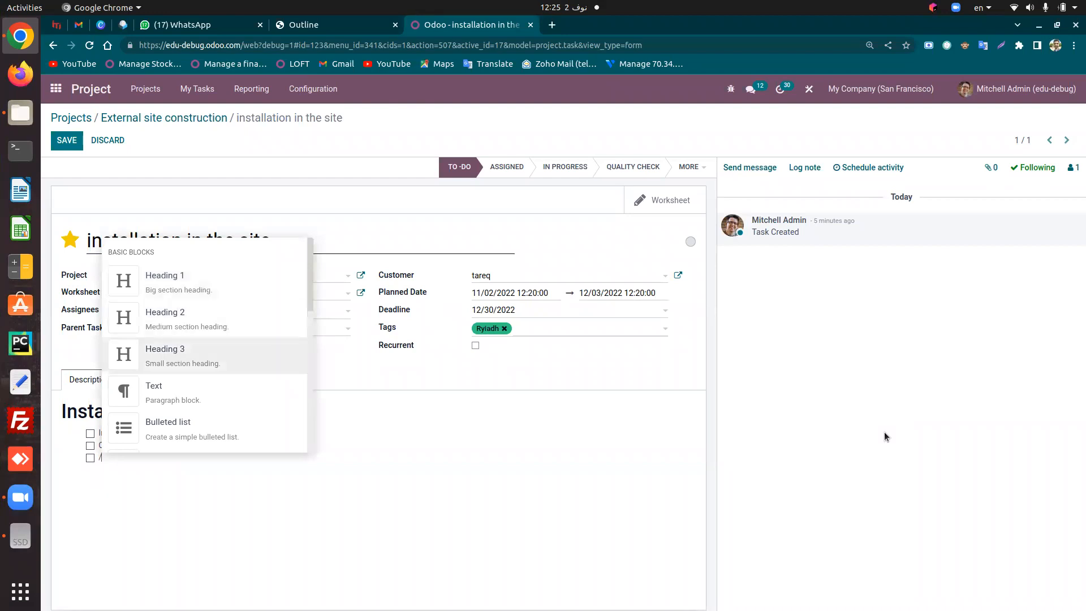
key(Down)
key(Down)
key(Down)
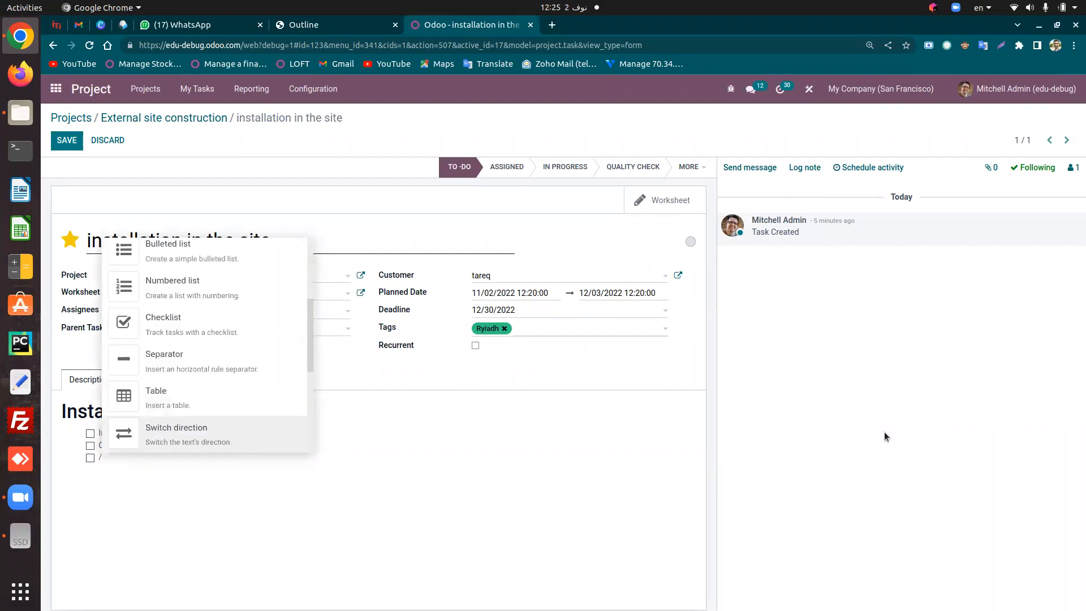
click(190, 320)
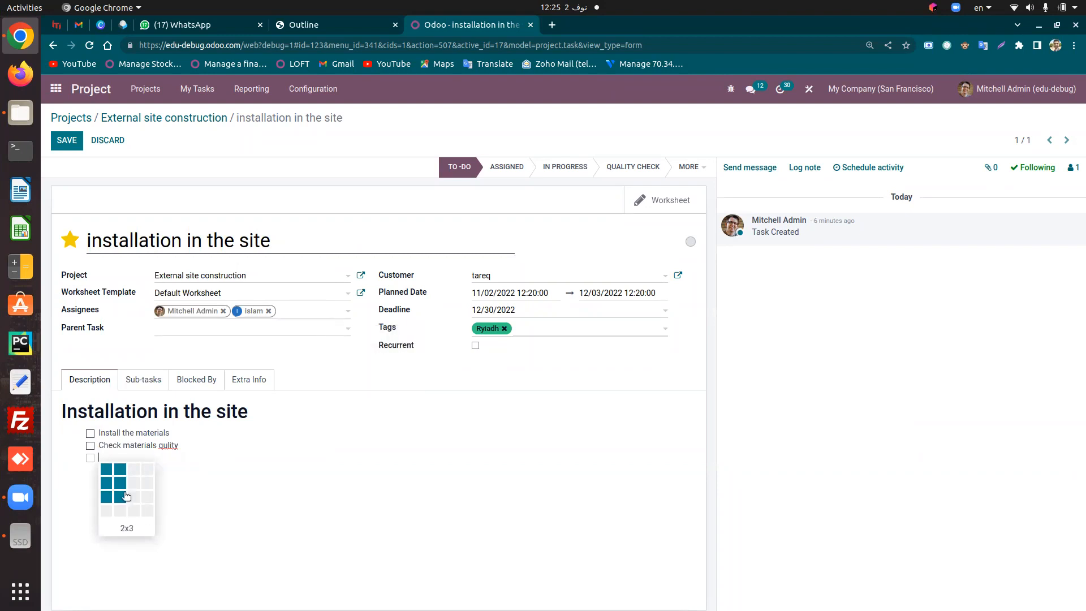
click(139, 487)
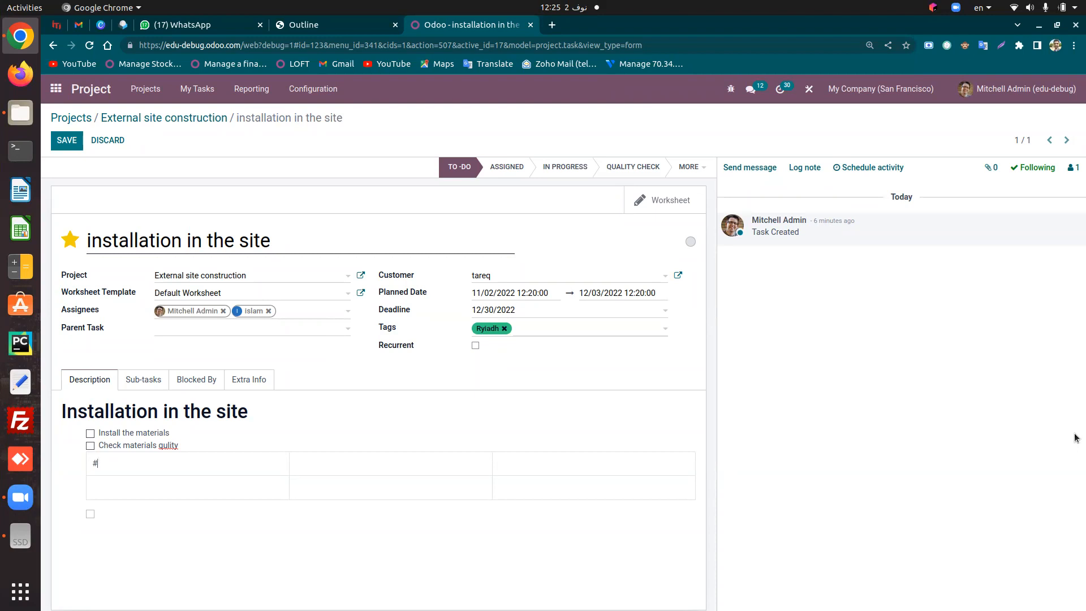
Fill the table's header row with "#no", "Material name" and "QTY"
text(#no)
click(415, 461)
text(Material name)
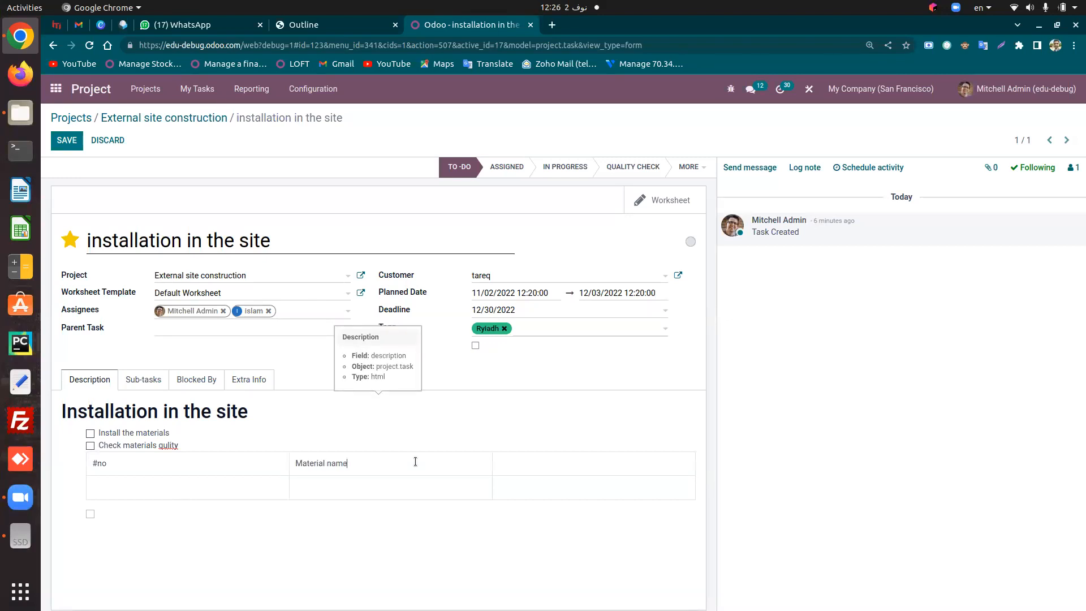
click(539, 468)
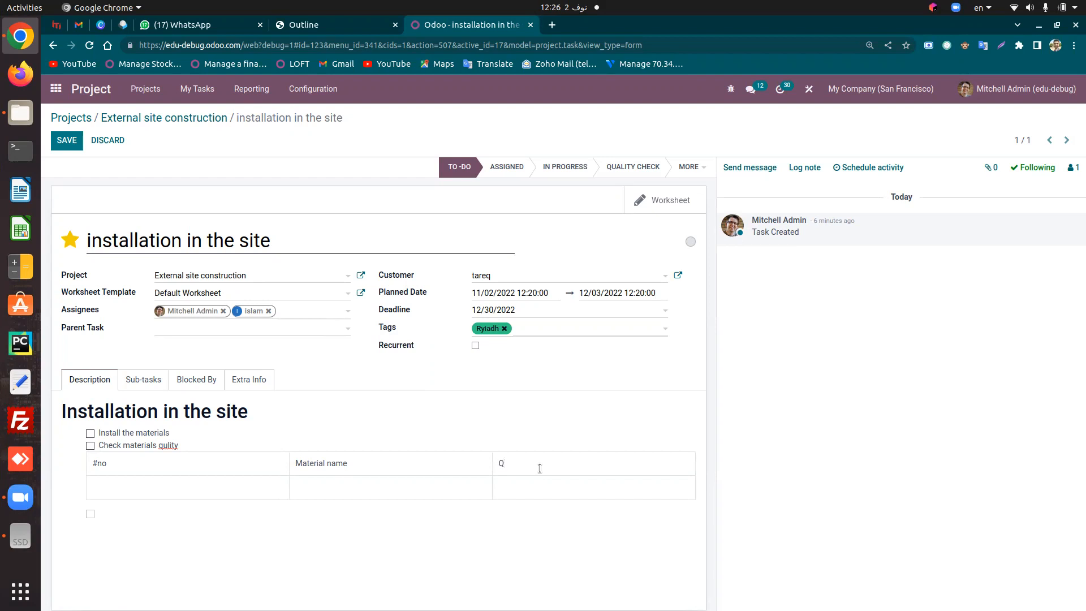
text(Qty)
key(BackSpace)
text(TY)
Replace the empty checklist item below the table with a new checklist block
text(/)
click(108, 511)
key(BackSpace)
text(/)
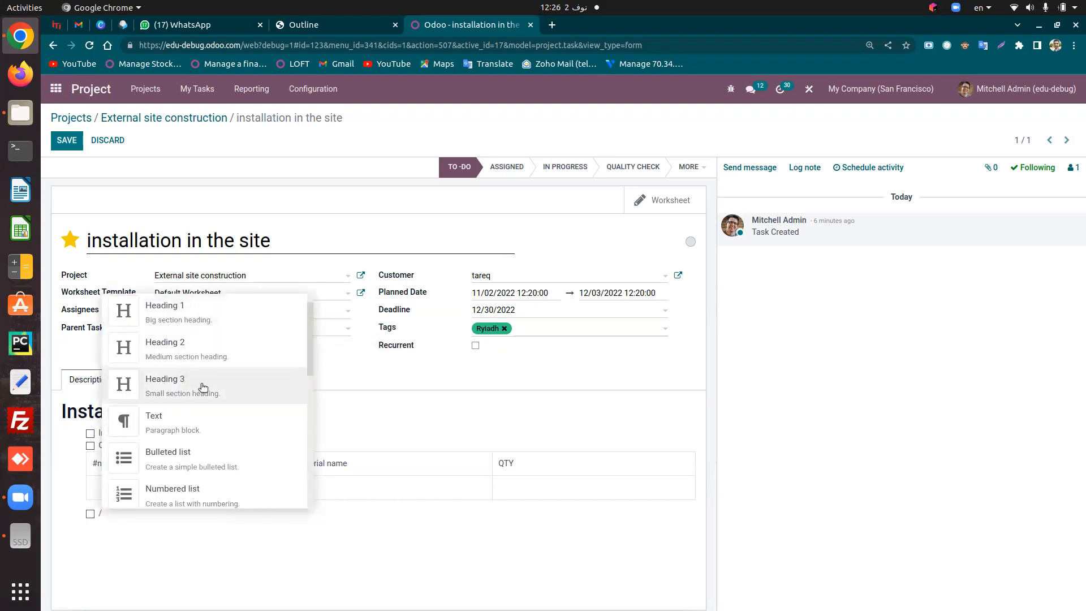
scroll(205, 386, down, 3)
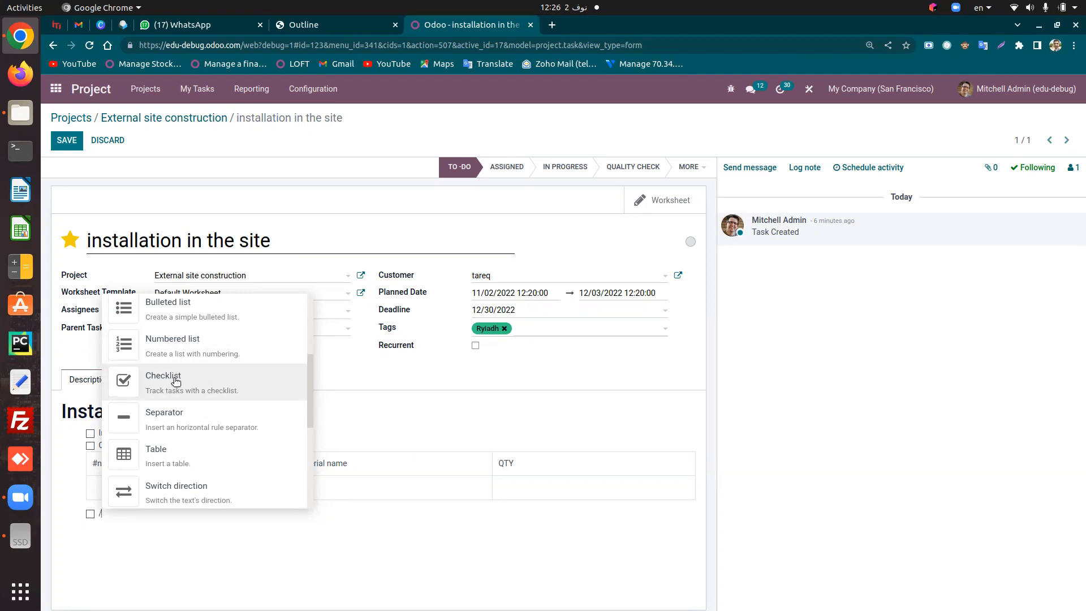
key(BackSpace)
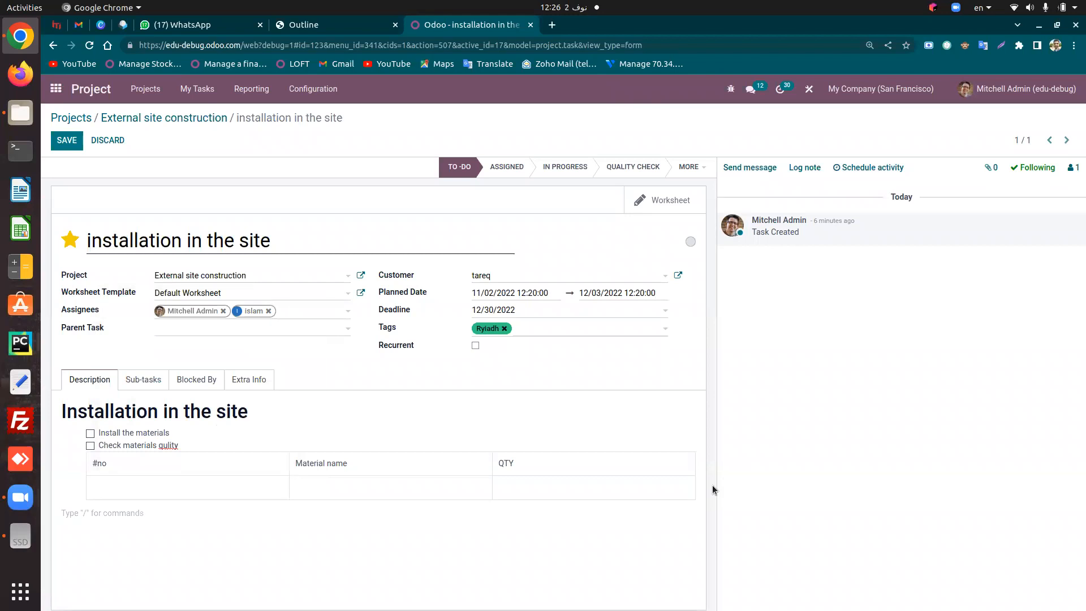
text(/)
scroll(206, 405, down, 3)
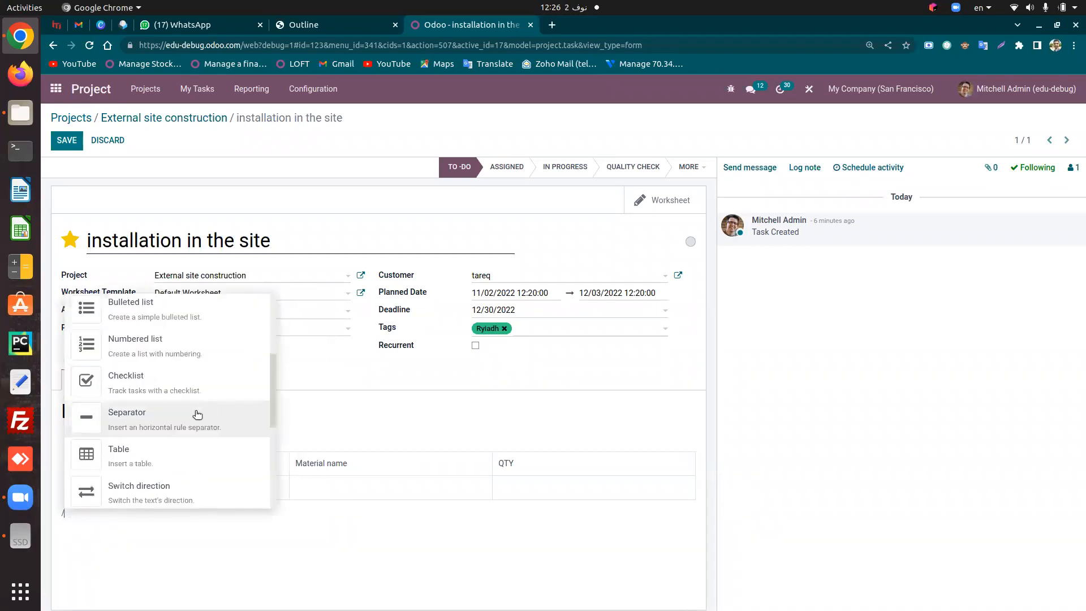
click(146, 378)
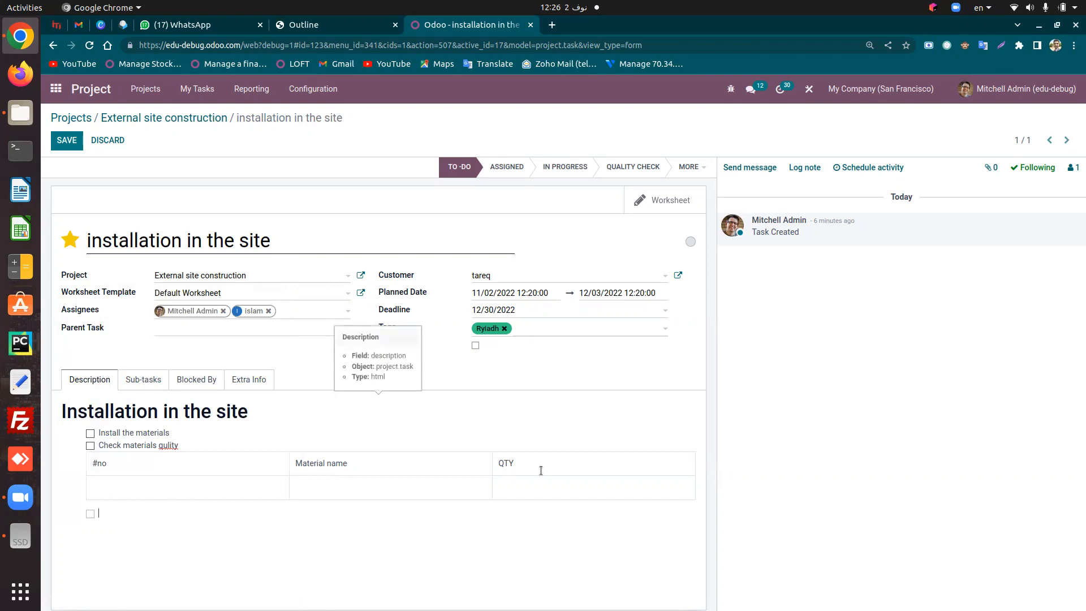
Enter the items "step 1" and "step 2" in the checklist below the table and start an empty third item
text(step 1 )
text(step)
text( 2)
key(Return)
click(253, 493)
click(96, 539)
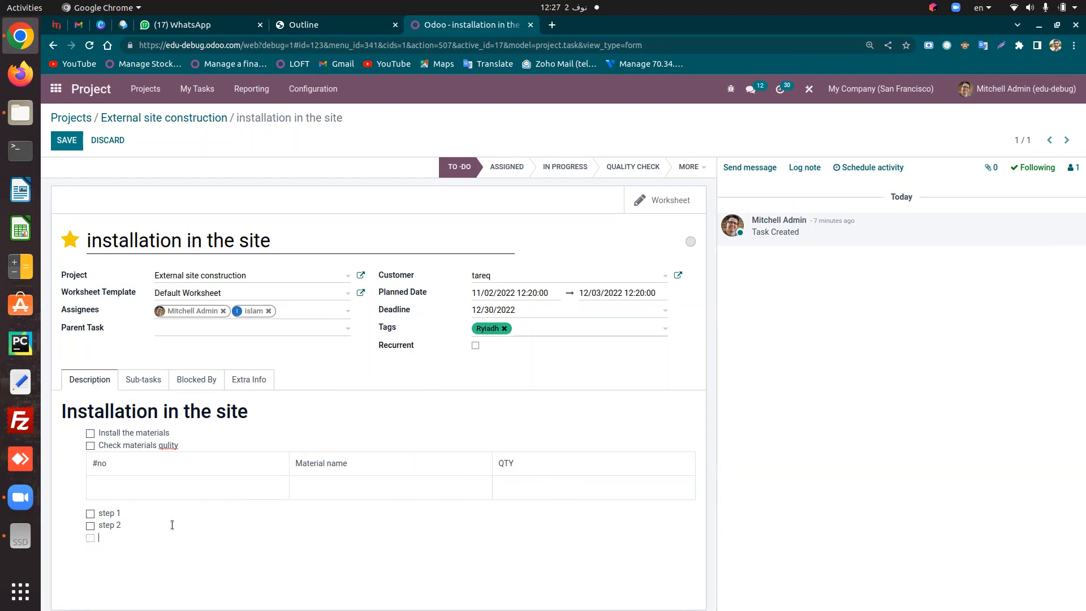
Insert the existing photo of the dark open-plan office into the empty item after "step 2"
text(/)
scroll(237, 391, down, 5)
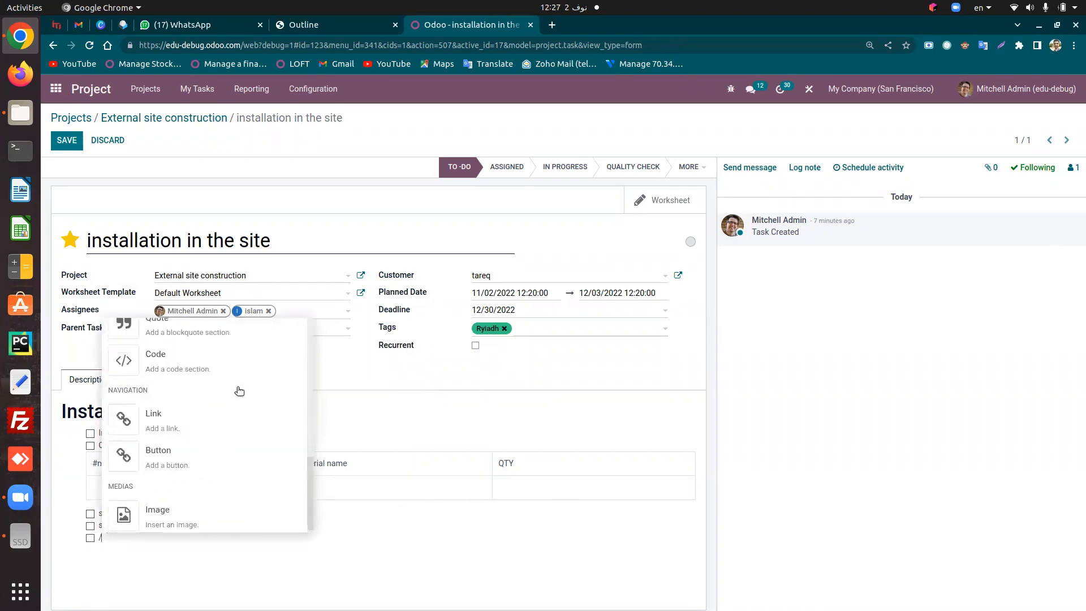
click(179, 512)
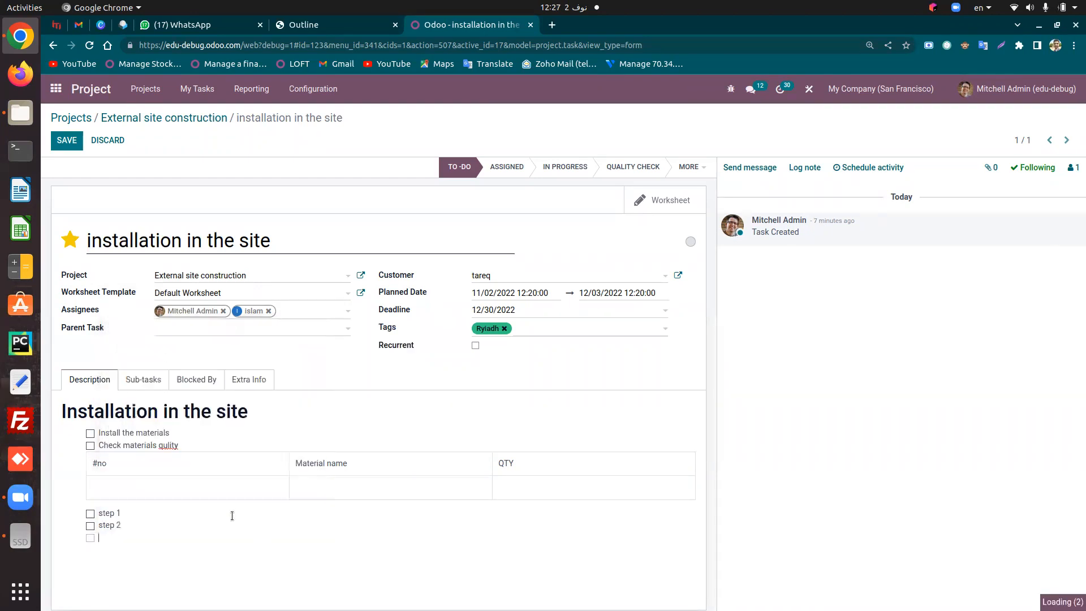
click(246, 267)
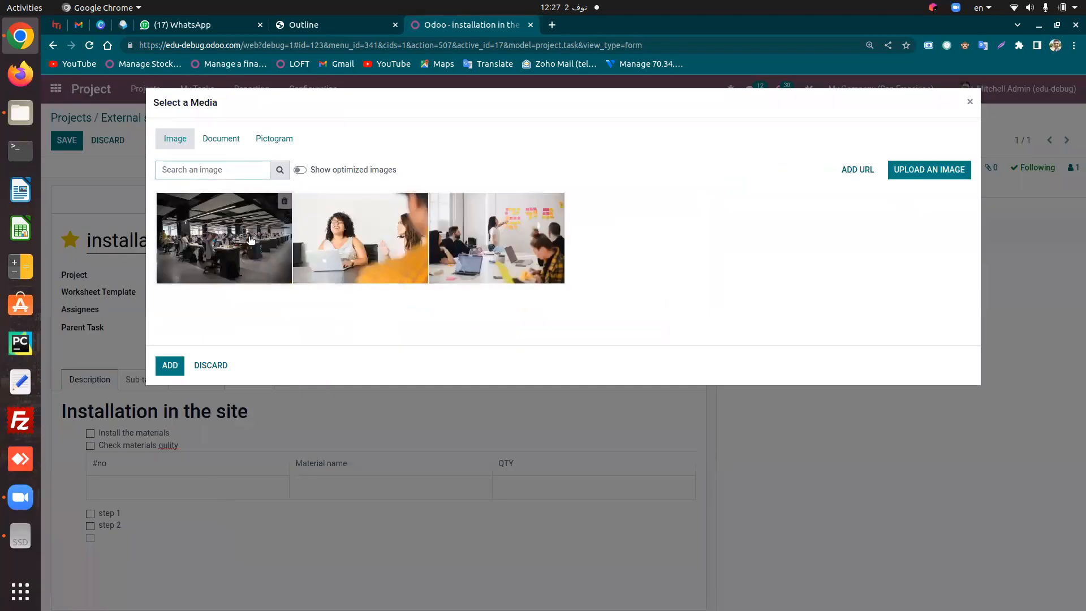
scroll(330, 498, down, 5)
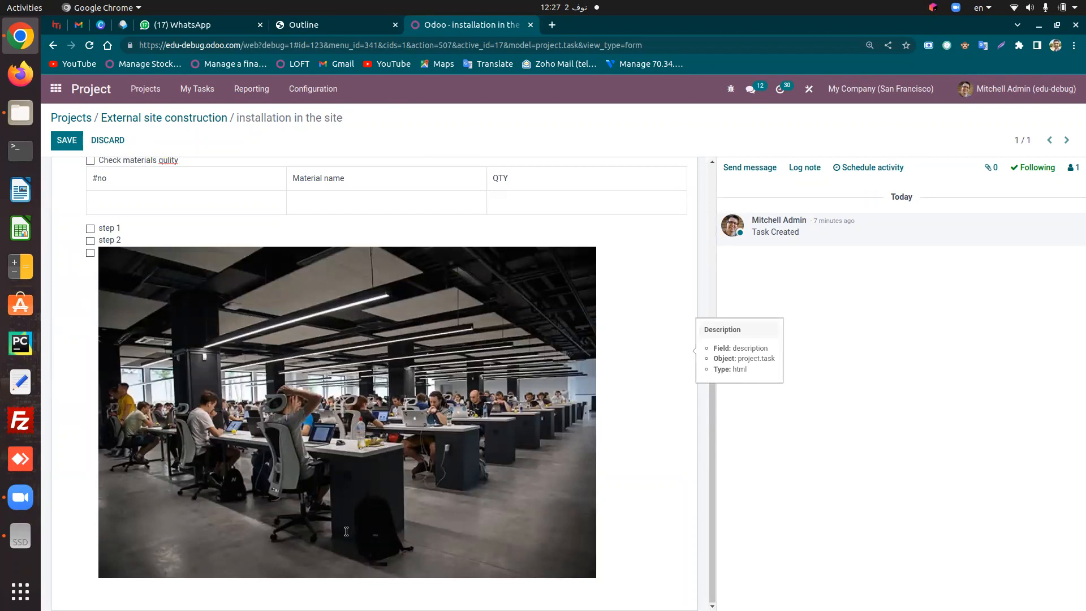
Save the task with its completed description
scroll(369, 507, up, 2)
scroll(368, 507, up, 4)
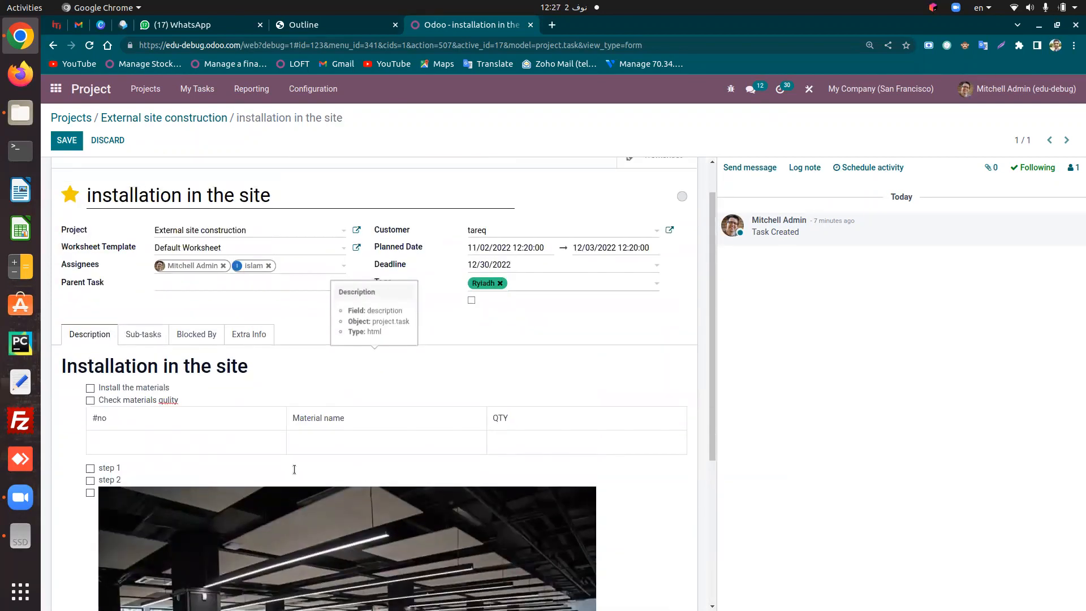
click(162, 452)
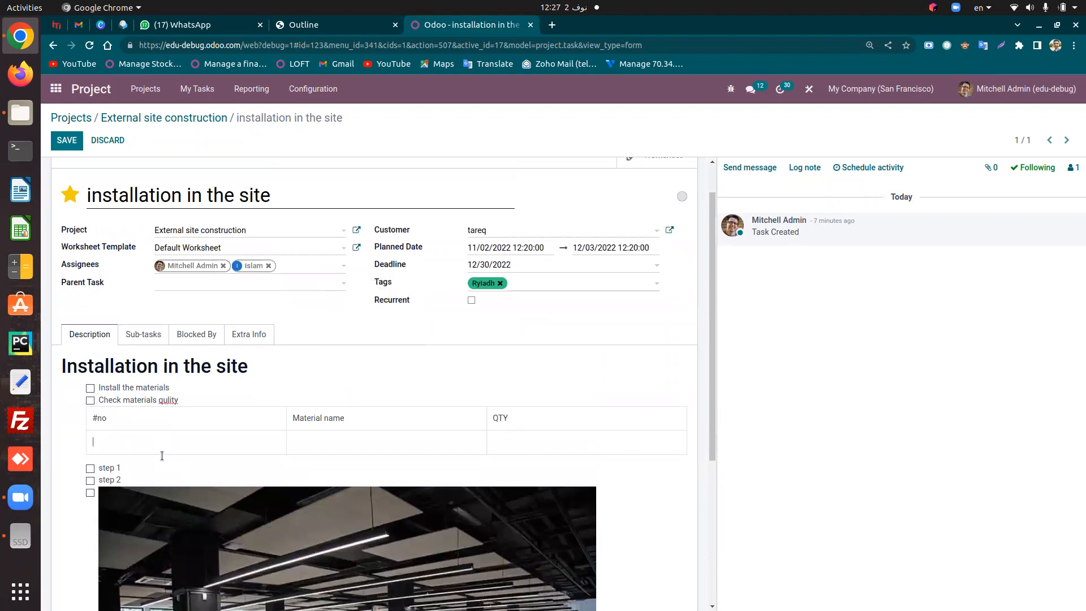
click(58, 140)
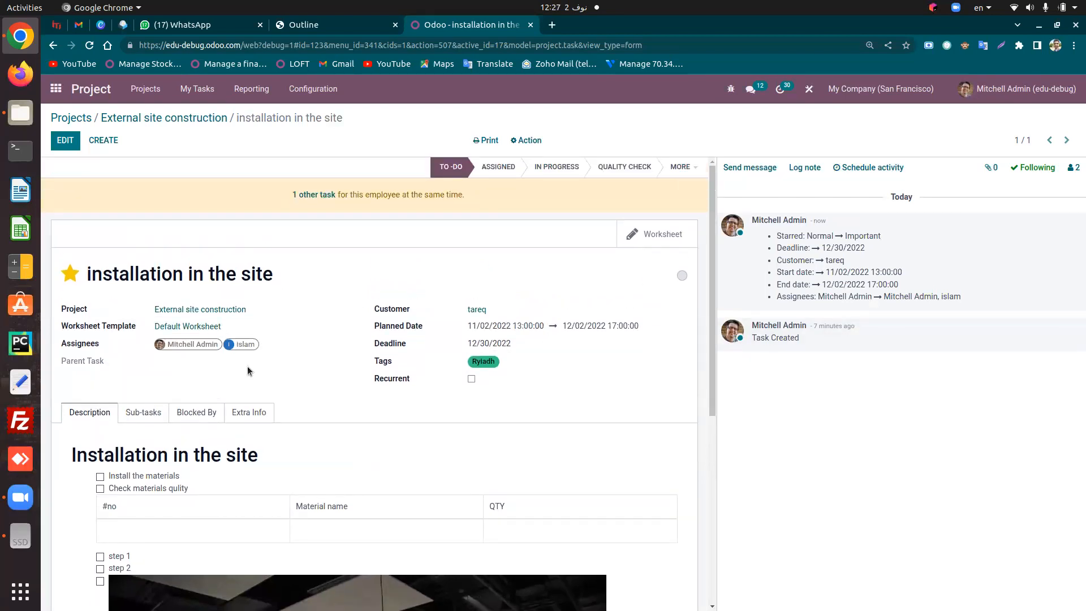
Mark the checklist items "Install the materials", "Check materials qulity", "step 1" and "step 2" as done in the saved description
scroll(247, 365, down, 3)
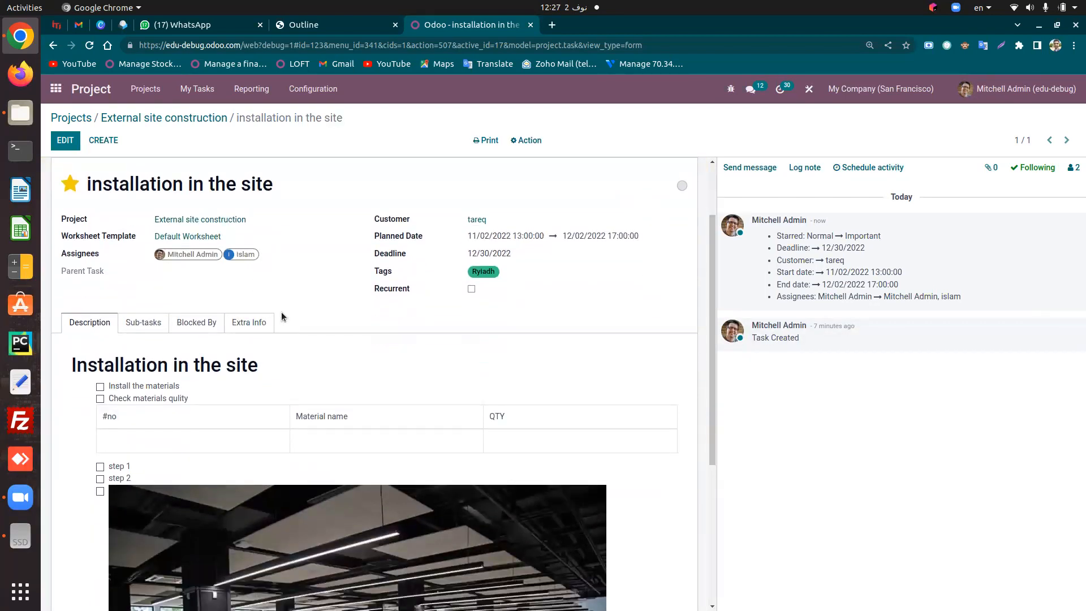
scroll(344, 347, up, 3)
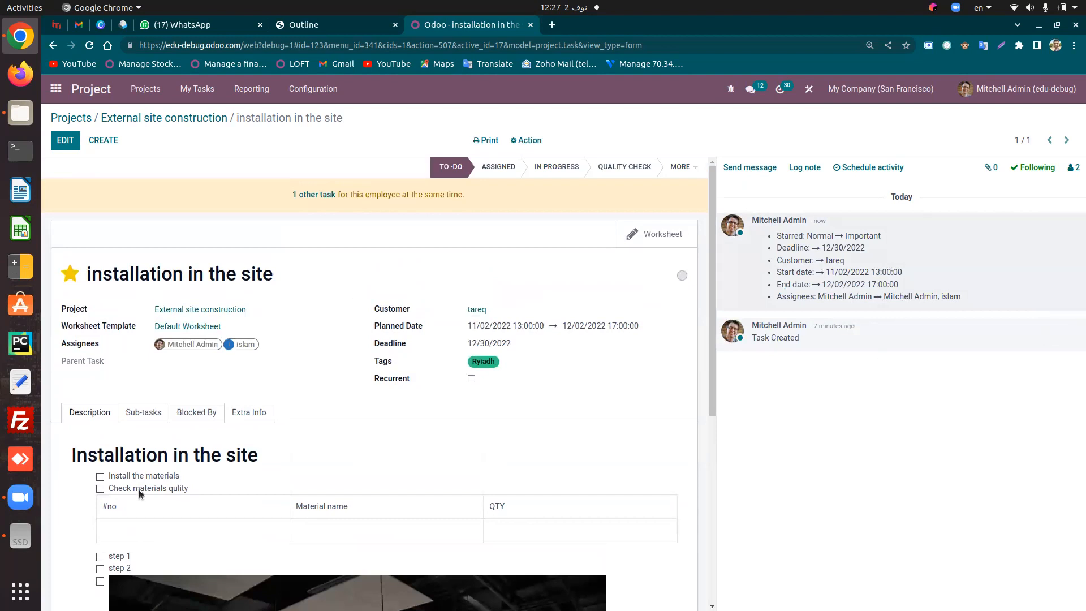
scroll(339, 404, down, 5)
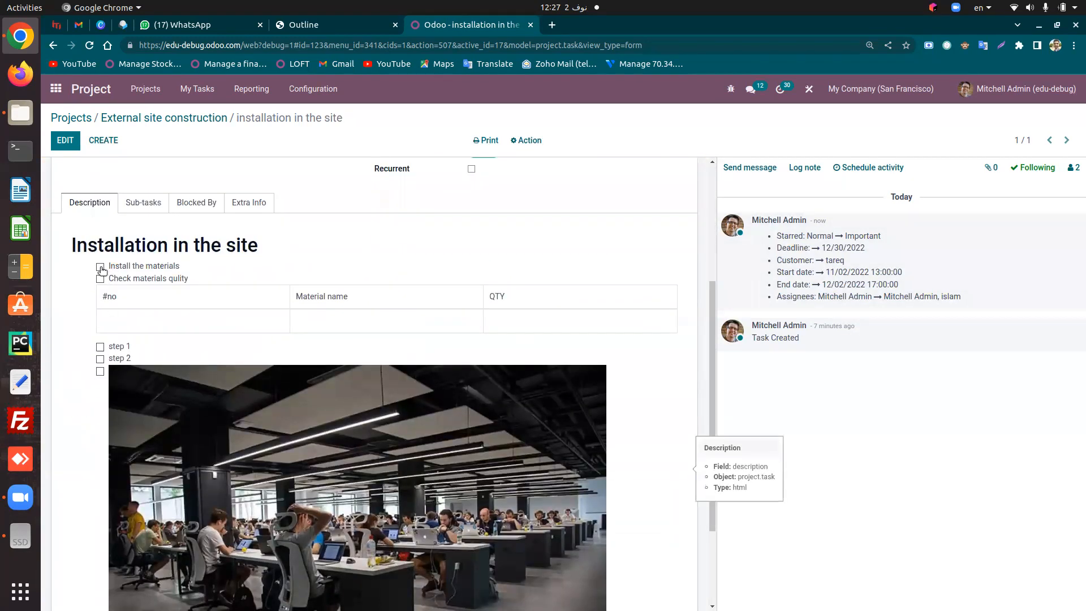
click(100, 267)
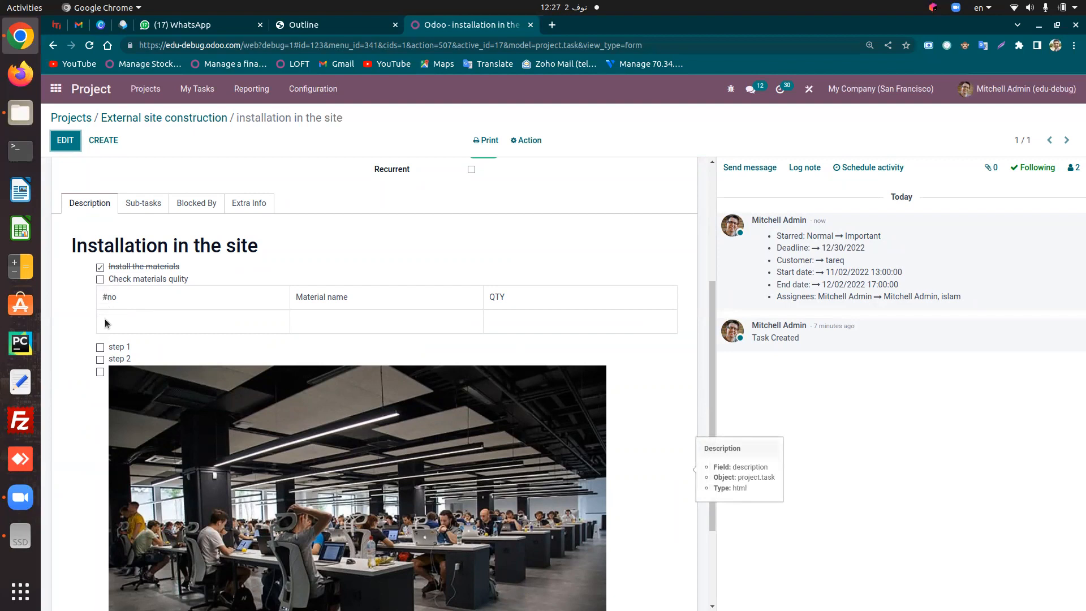
click(100, 280)
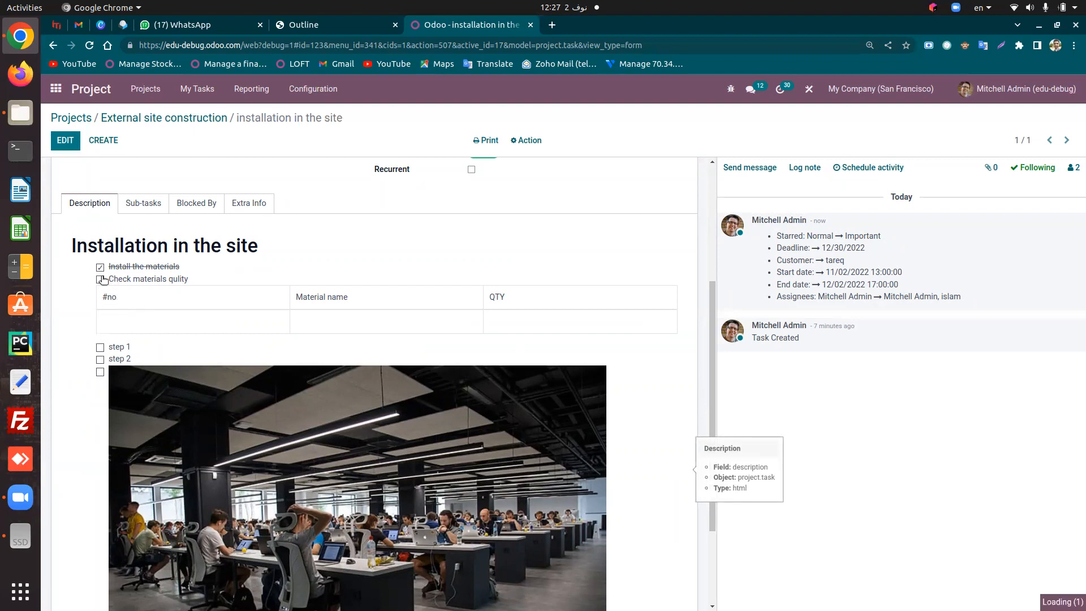
click(99, 348)
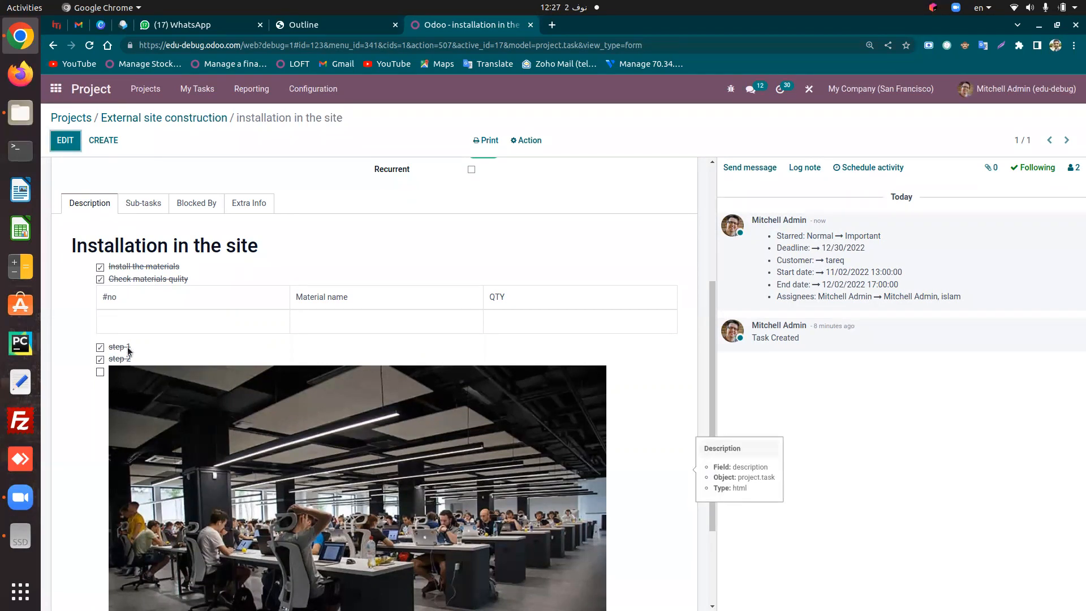
Show the list of sub-tasks of the task "installation in the site"
scroll(128, 351, up, 3)
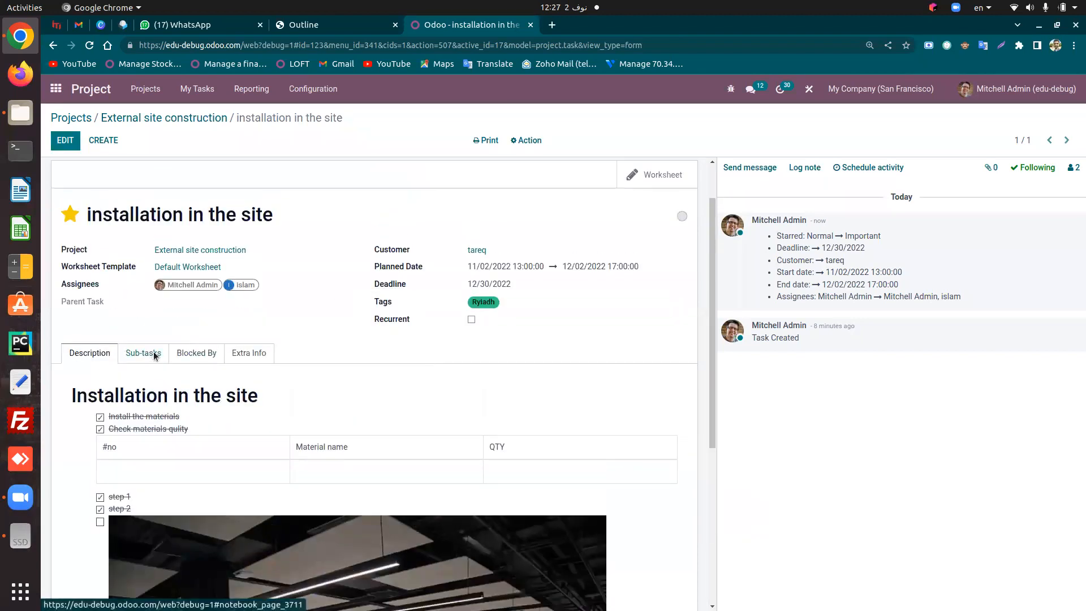
click(154, 354)
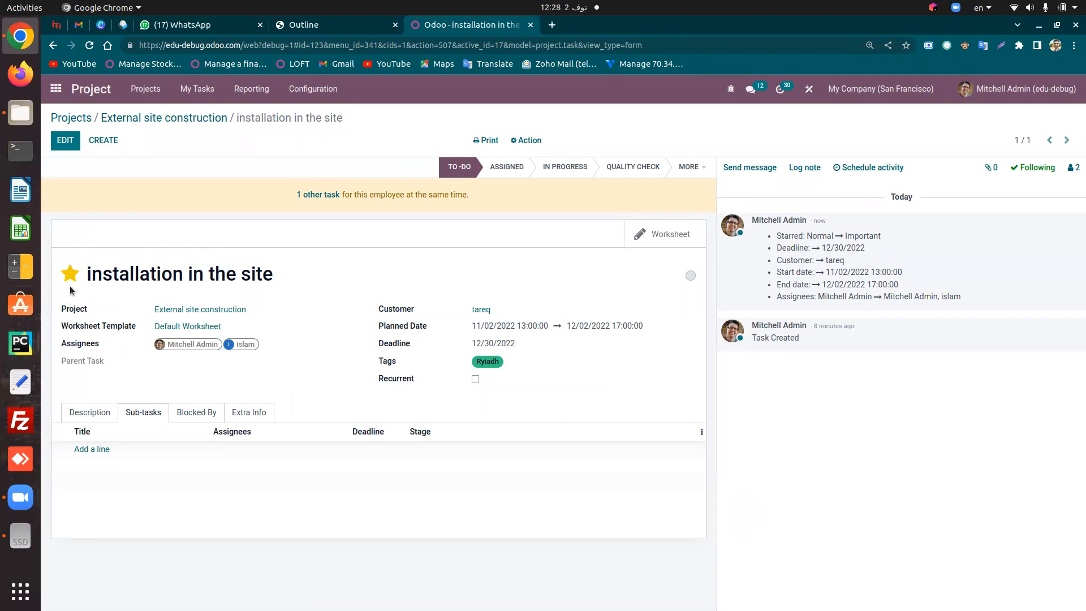
mouse_move(183, 276)
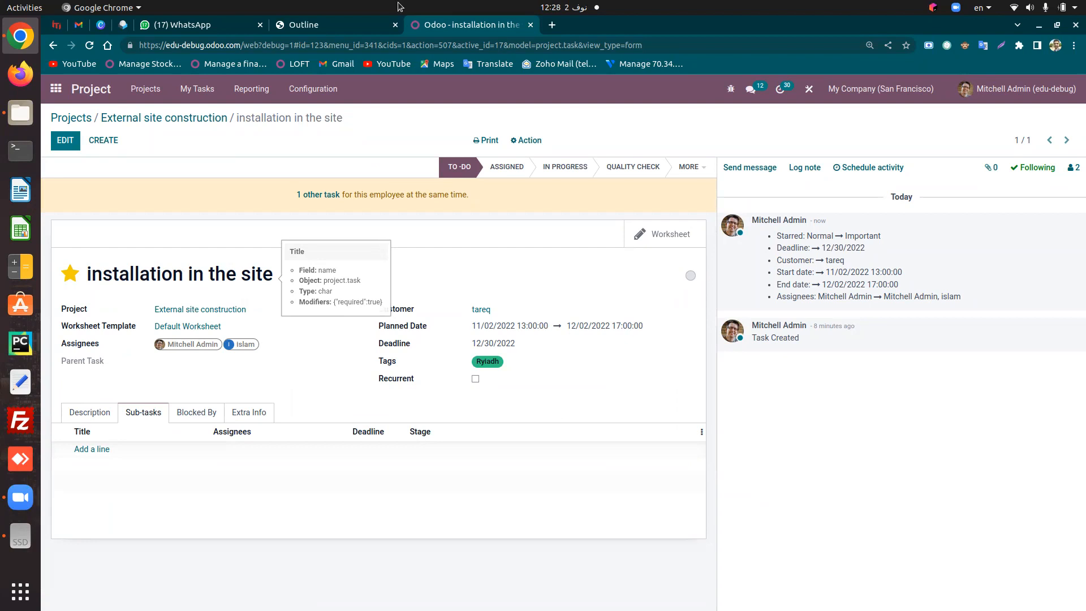
Add the sub-task "Installation step 1" assigned only to the second assignee, with deadline 11/02/2022 and stage Assigned
click(90, 449)
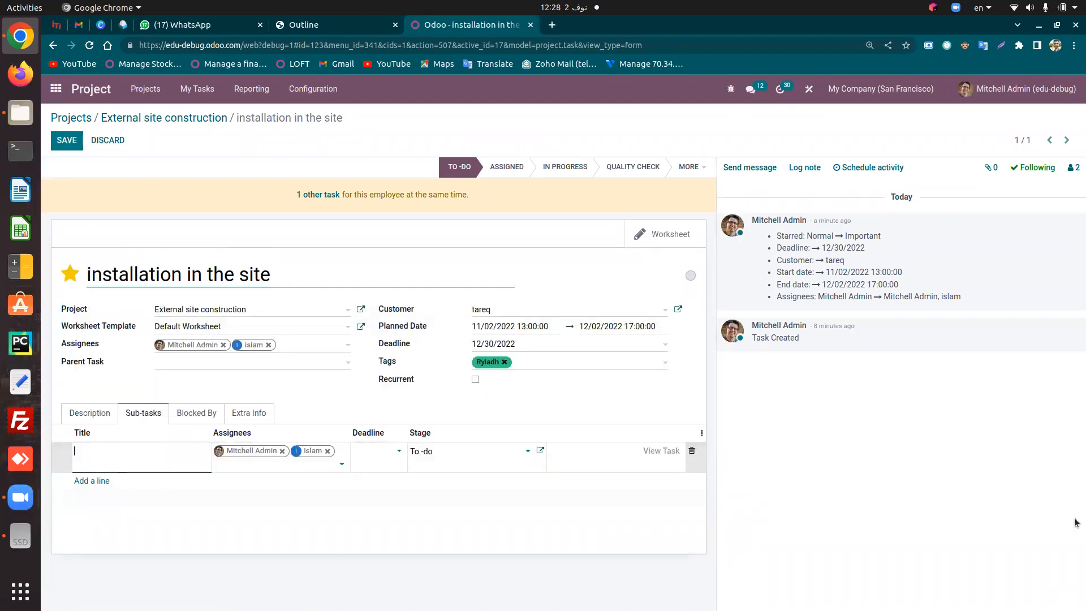
text(S)
text(Installation )
text(step 1)
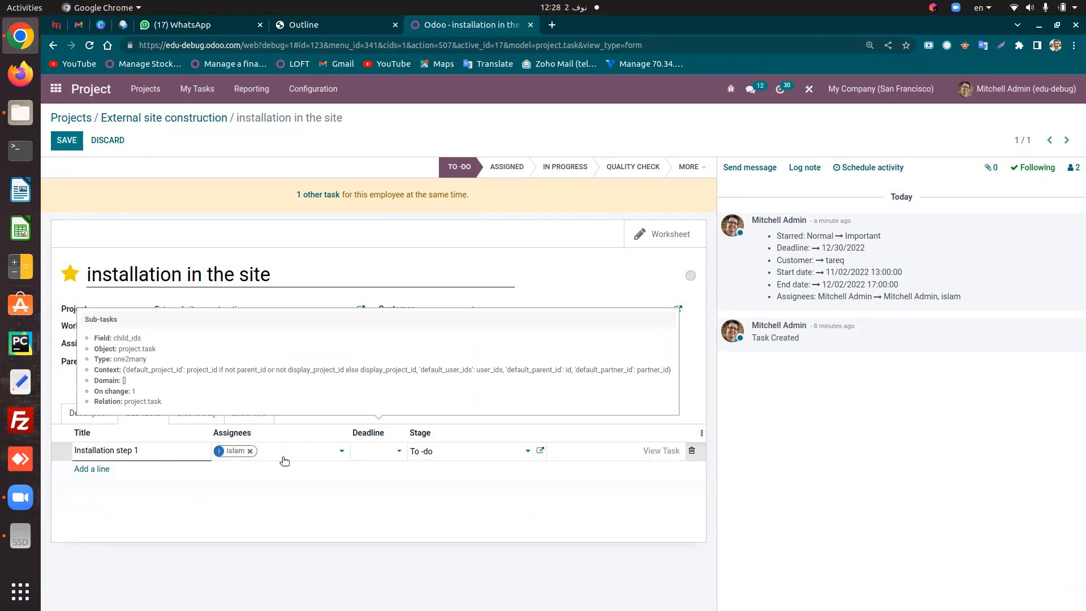
click(389, 455)
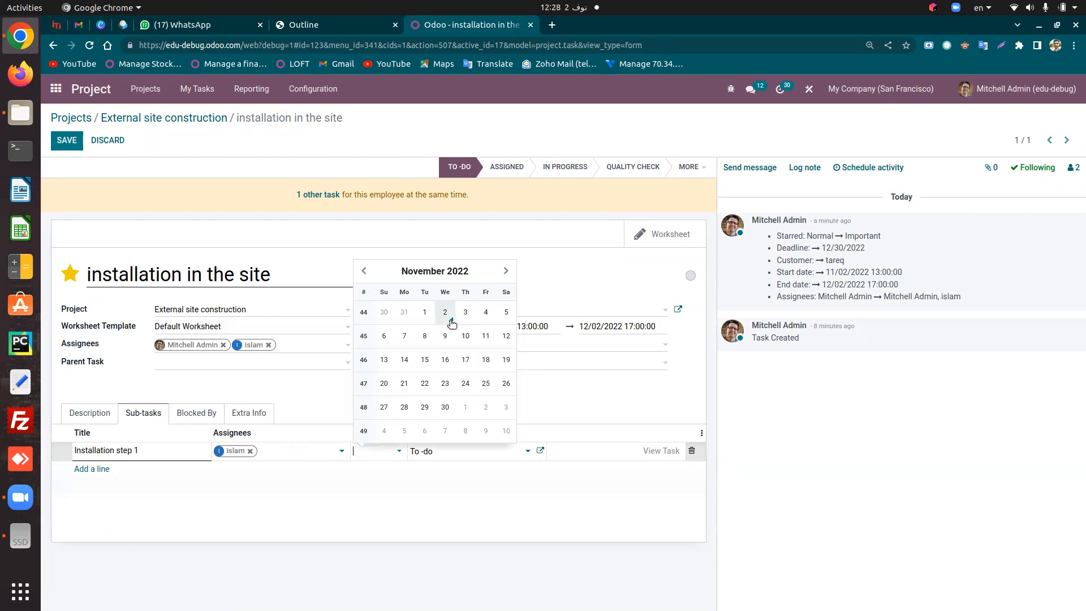
click(447, 315)
click(457, 453)
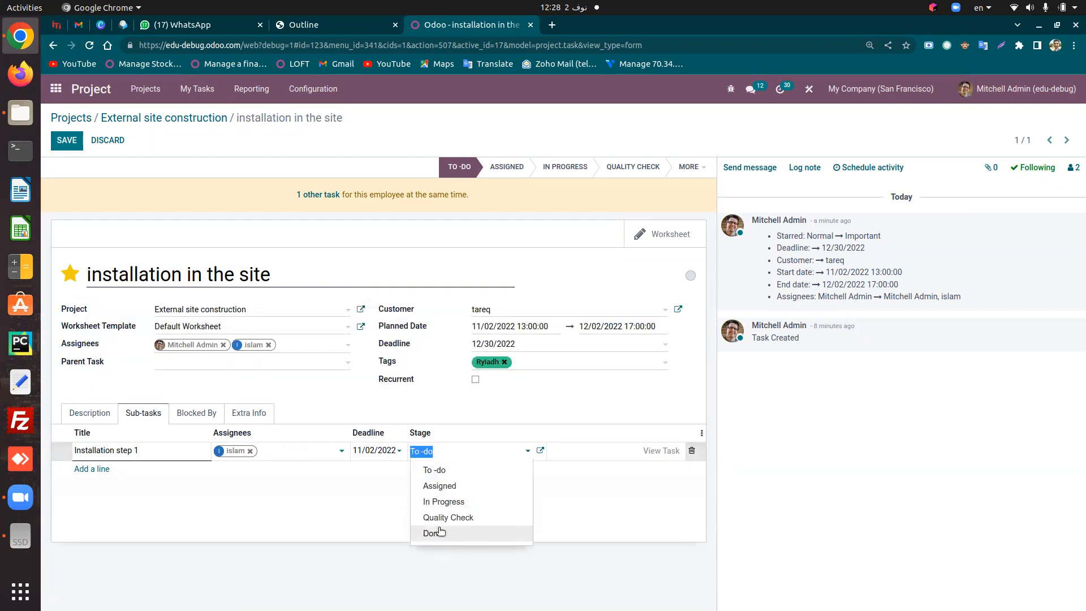
click(440, 485)
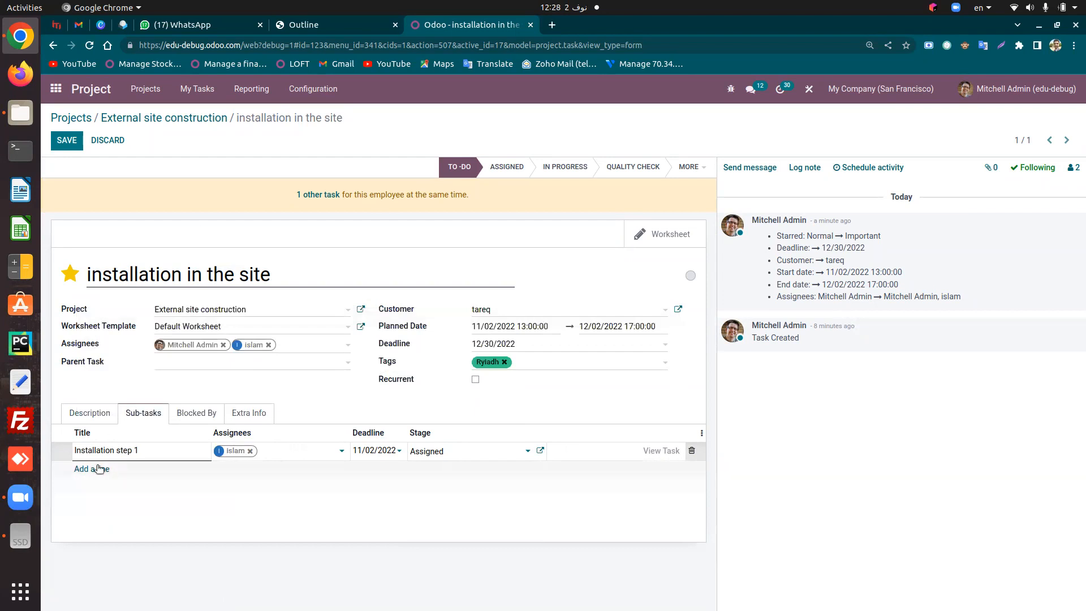
Add the sub-task "Installation step 2" assigned only to the administrator, with deadline 11/03/2022 and stage Assigned, and save the task
click(94, 468)
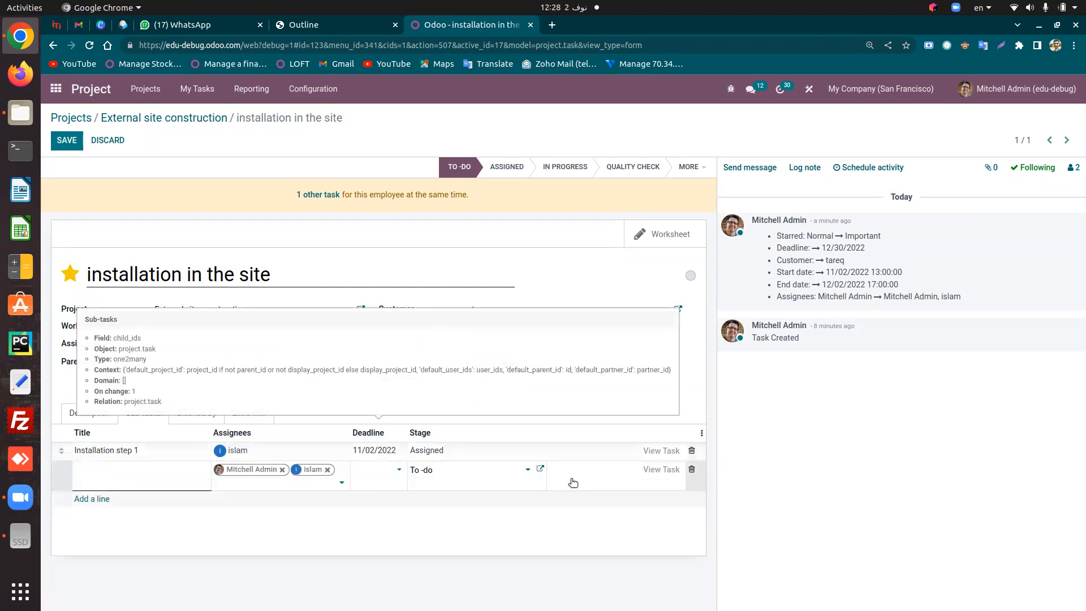
text(Ins)
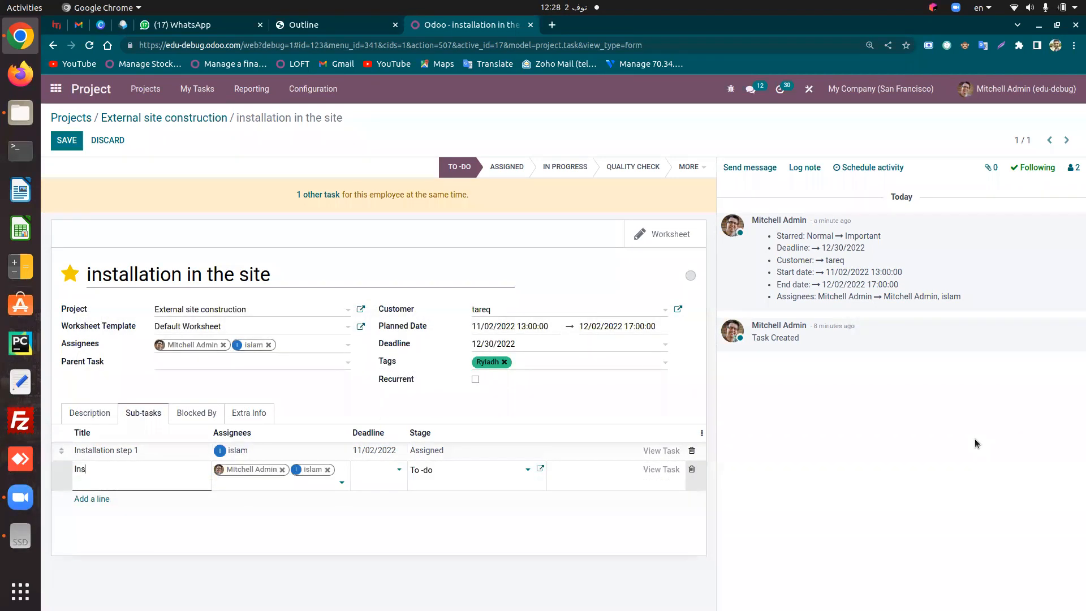
text(tallation step 2)
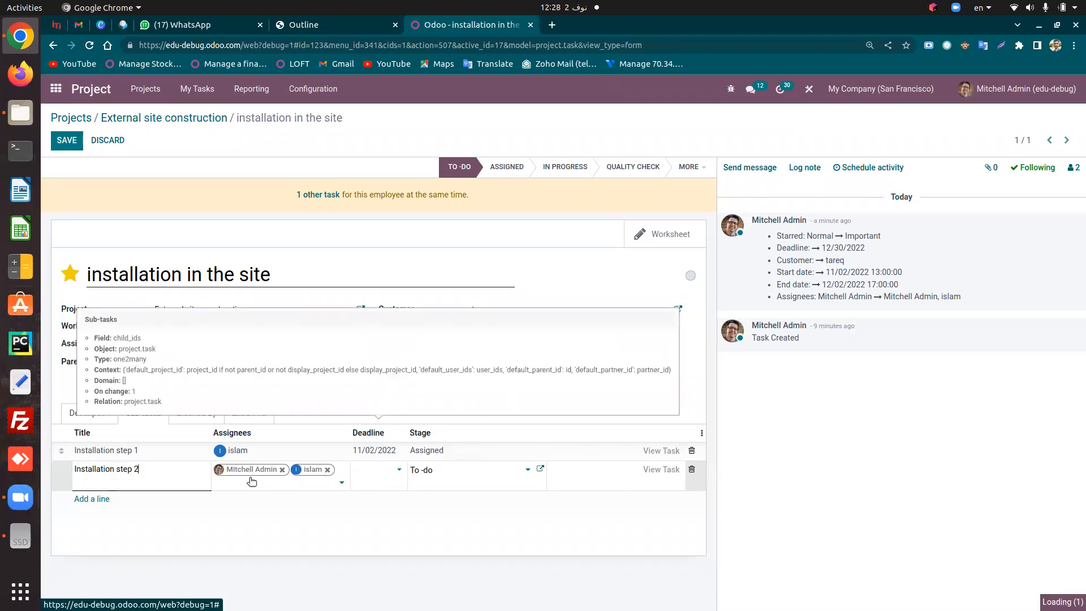
click(328, 470)
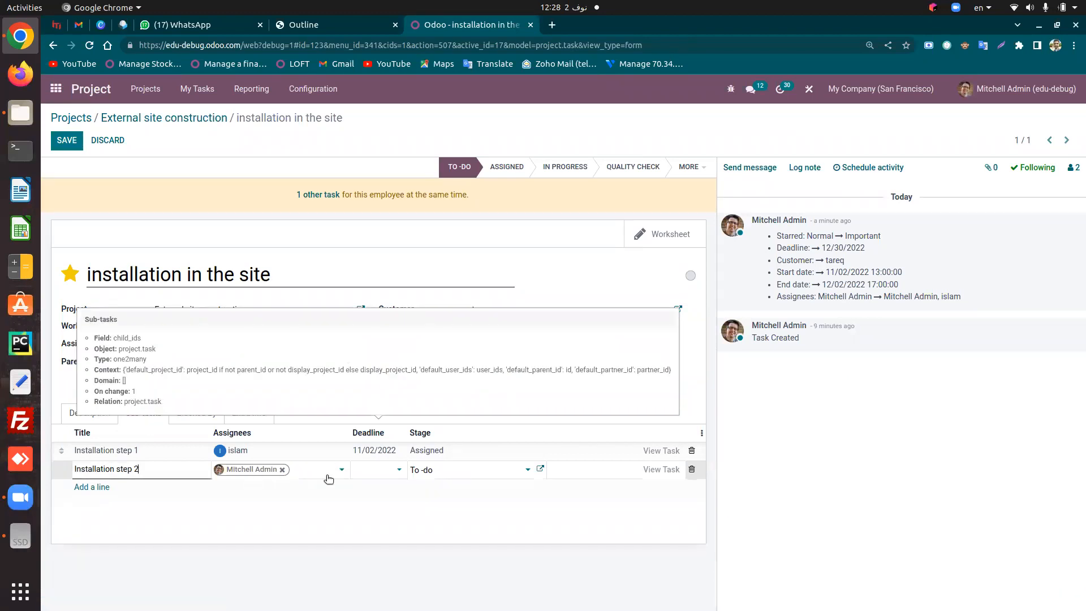
click(390, 474)
click(464, 333)
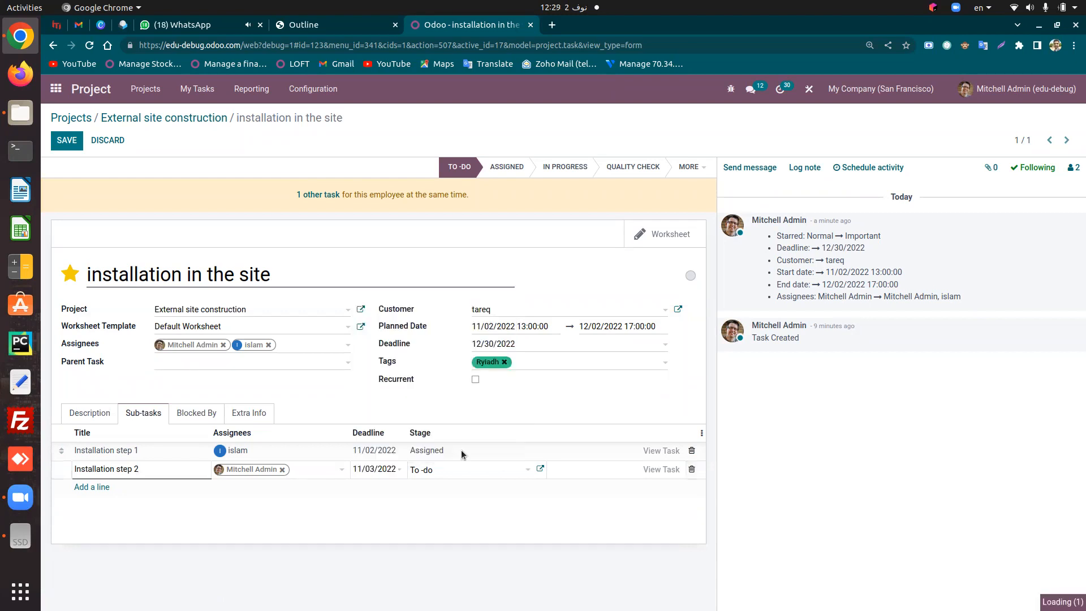
click(467, 470)
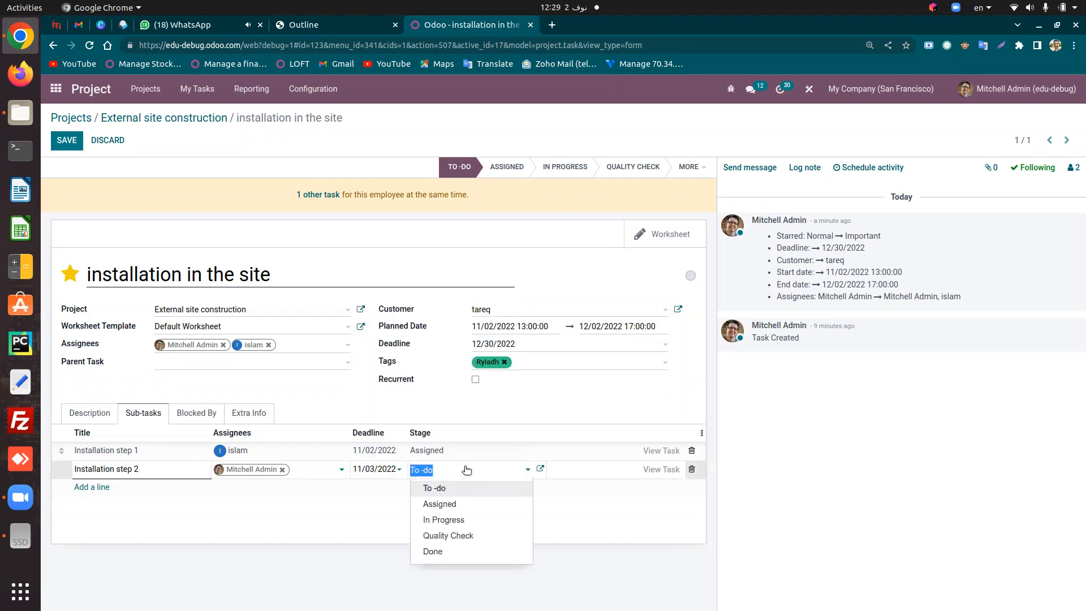
click(466, 504)
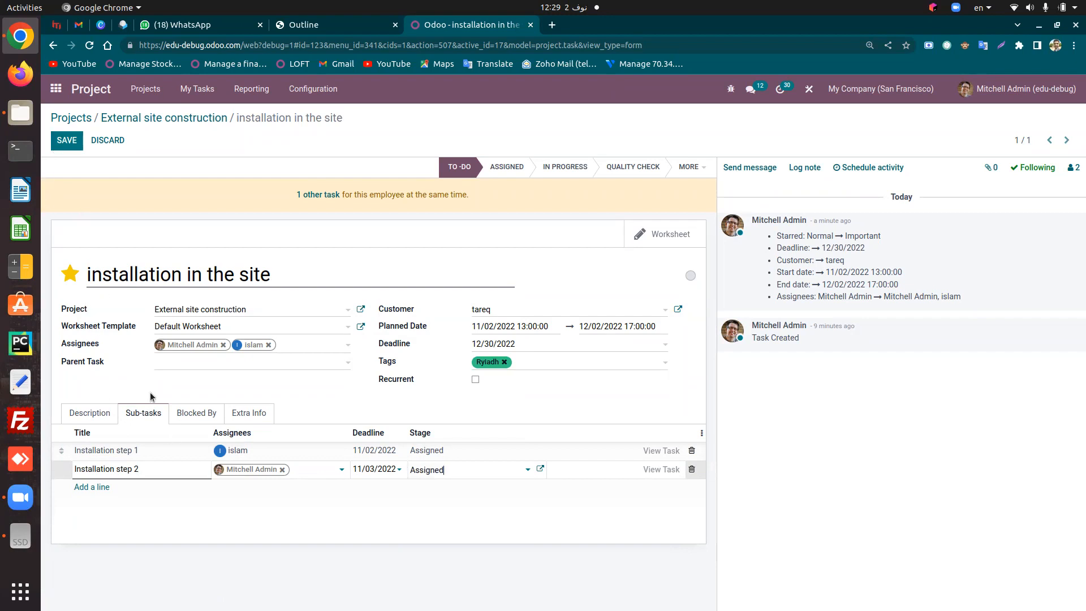
click(67, 140)
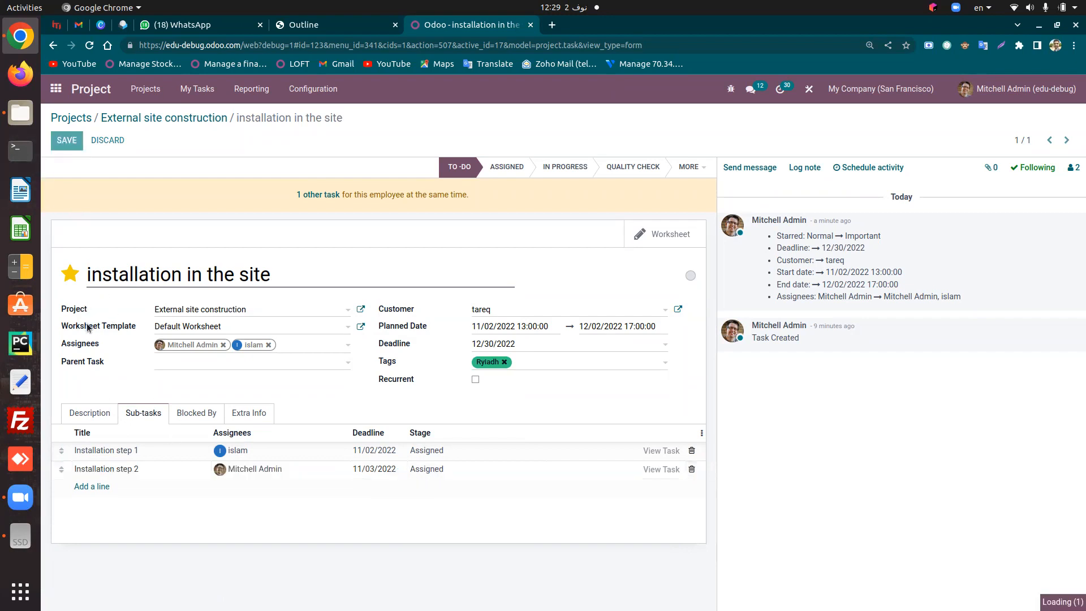
Examine the task's blocking tasks and its extra information, including the e-mail cc, cover image and analytic account fields
click(186, 419)
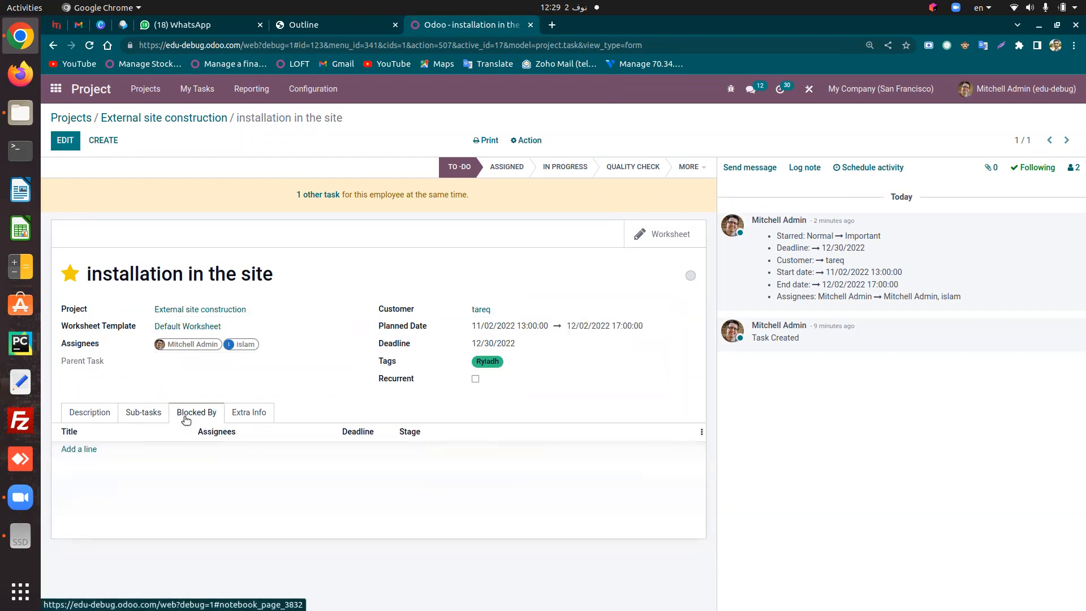
click(226, 417)
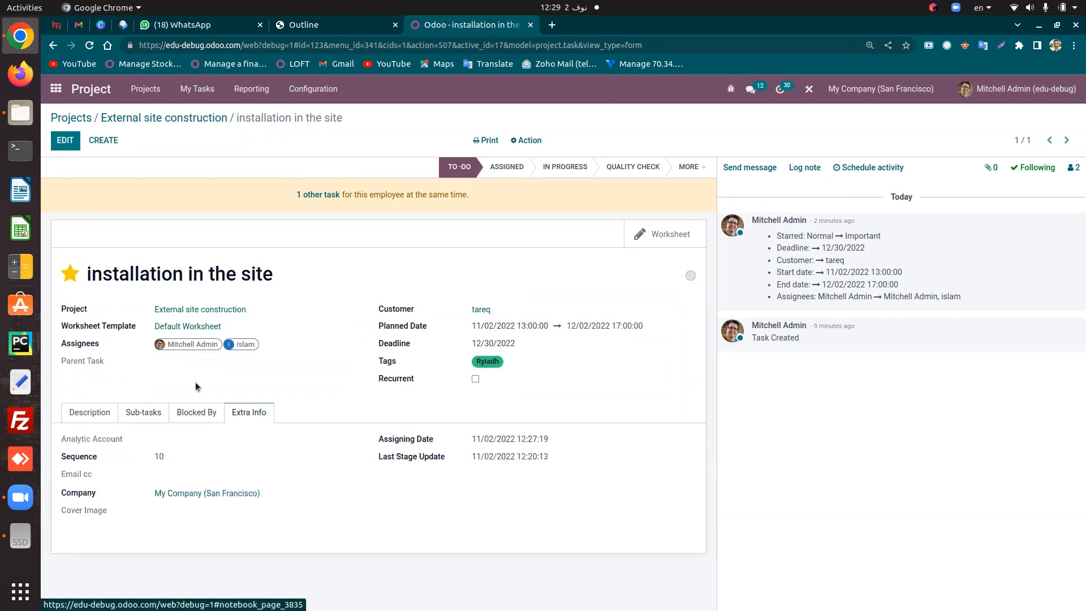
click(64, 141)
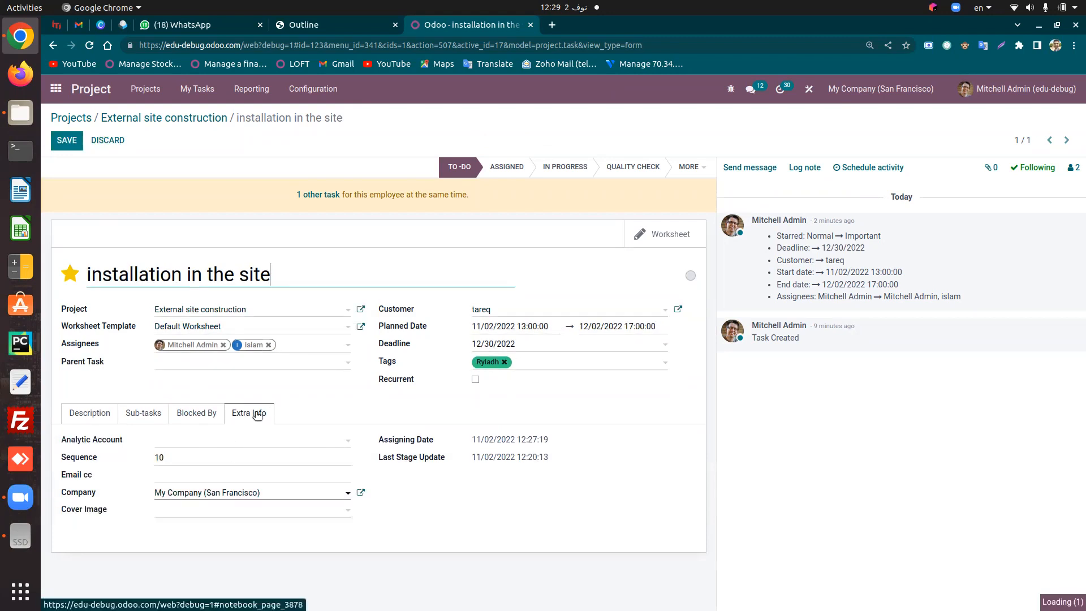
click(229, 474)
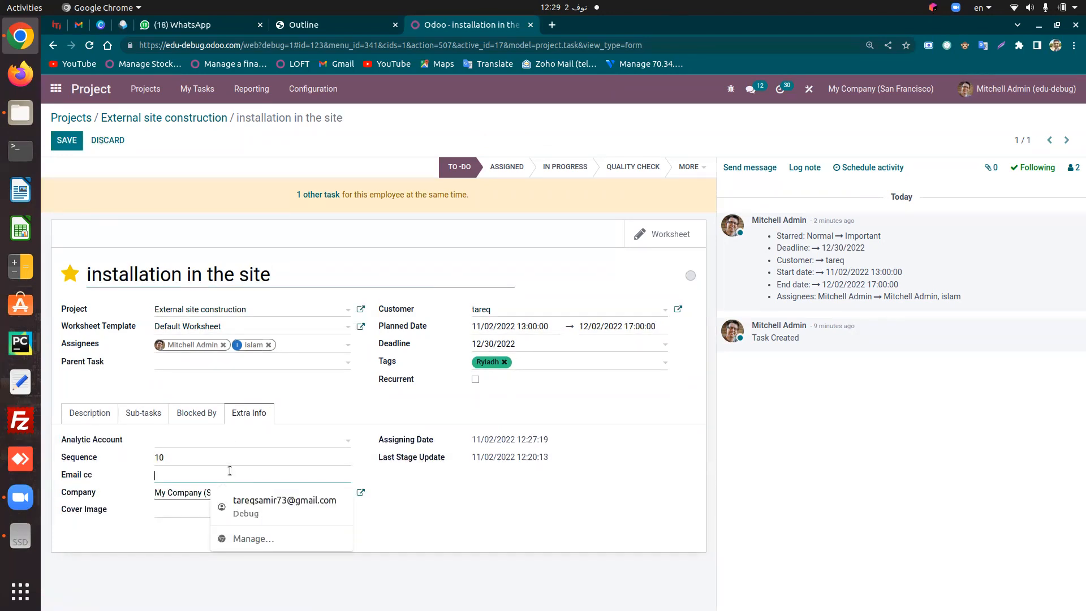
click(210, 515)
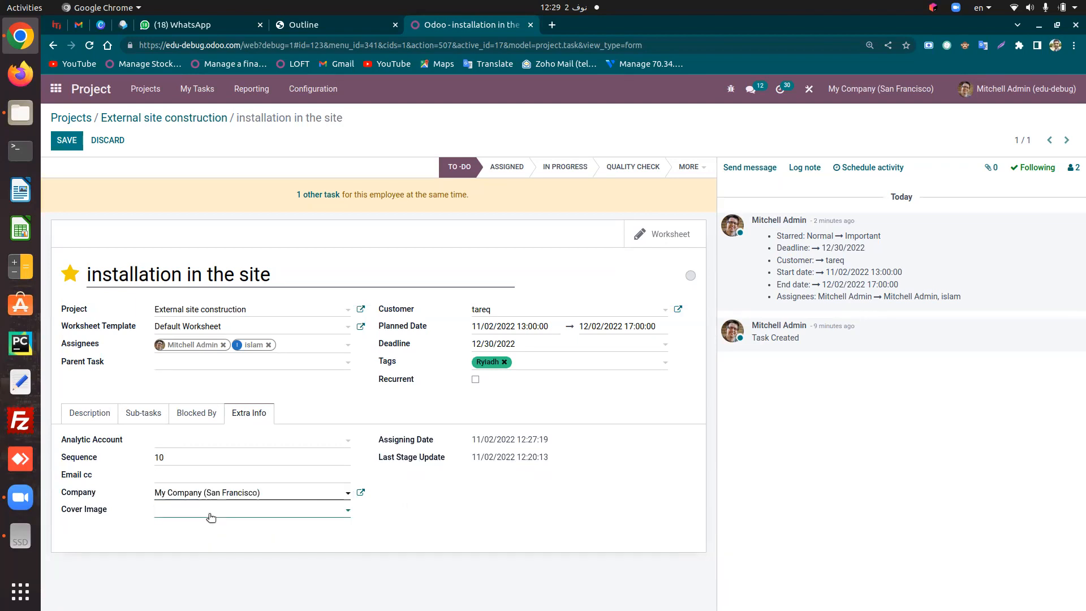
click(194, 442)
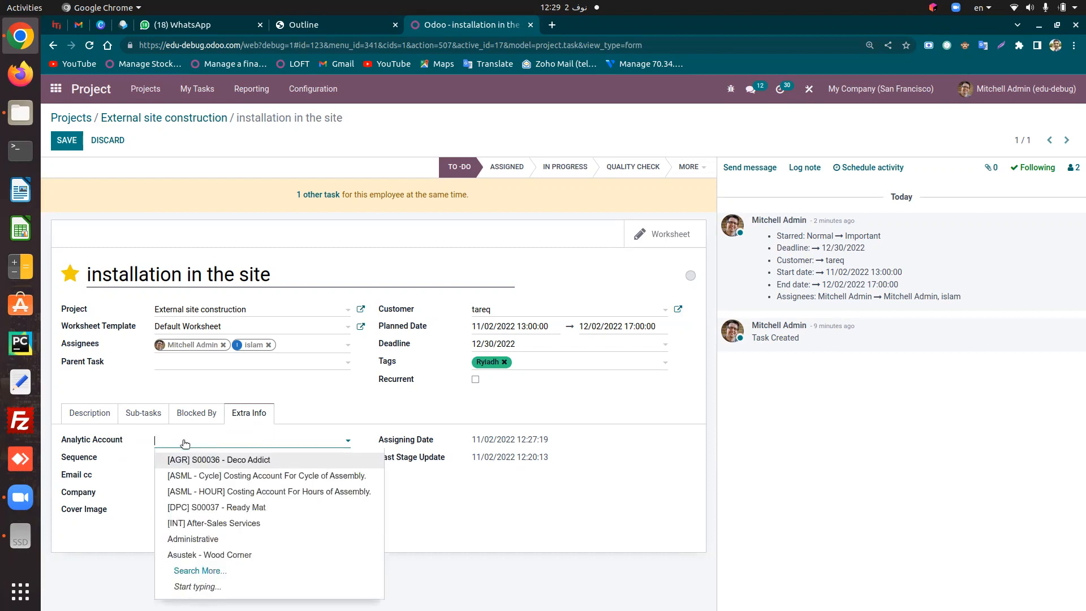
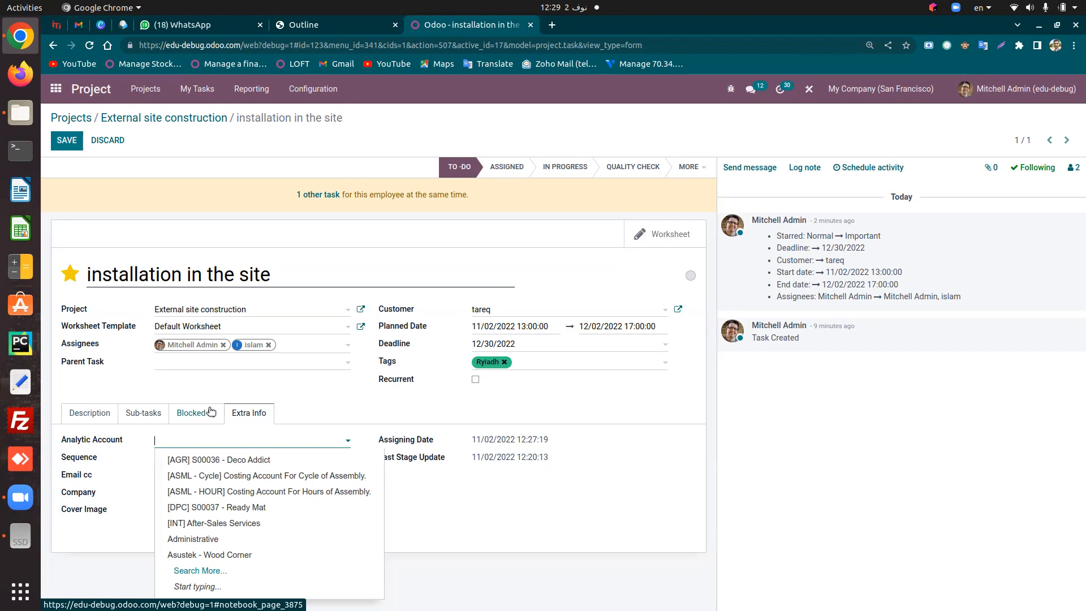
click(104, 418)
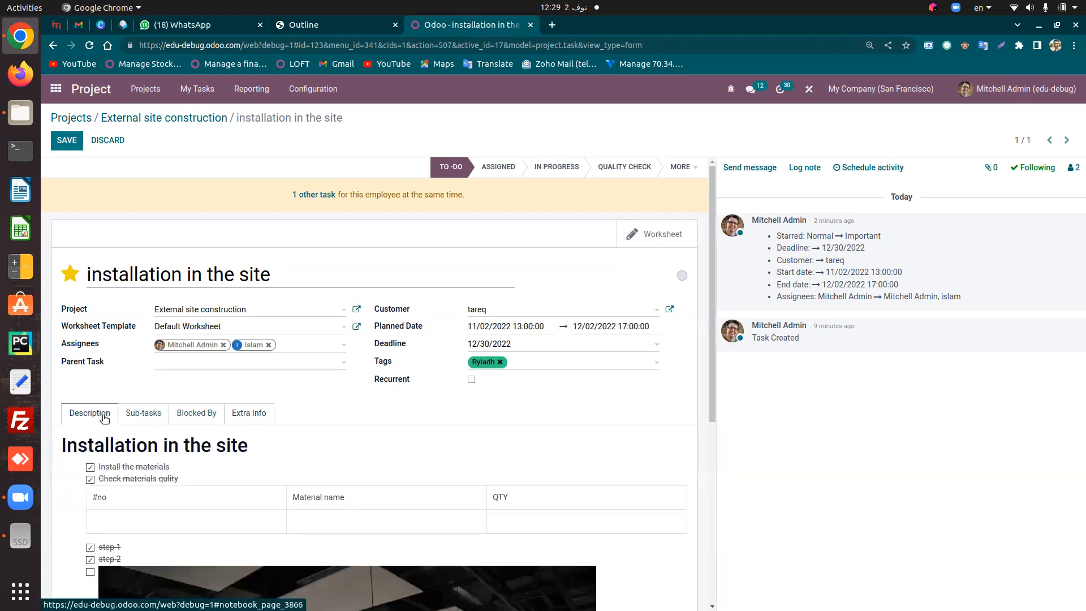
click(67, 140)
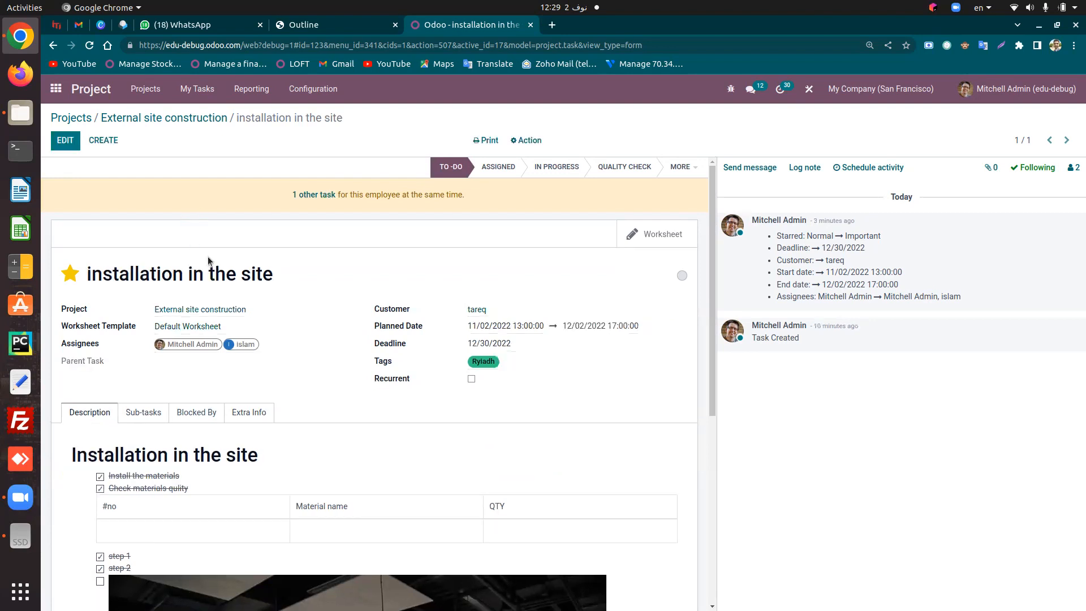
Fill in the task's worksheet with the comment "This task need to be done in one week." and save it
click(668, 239)
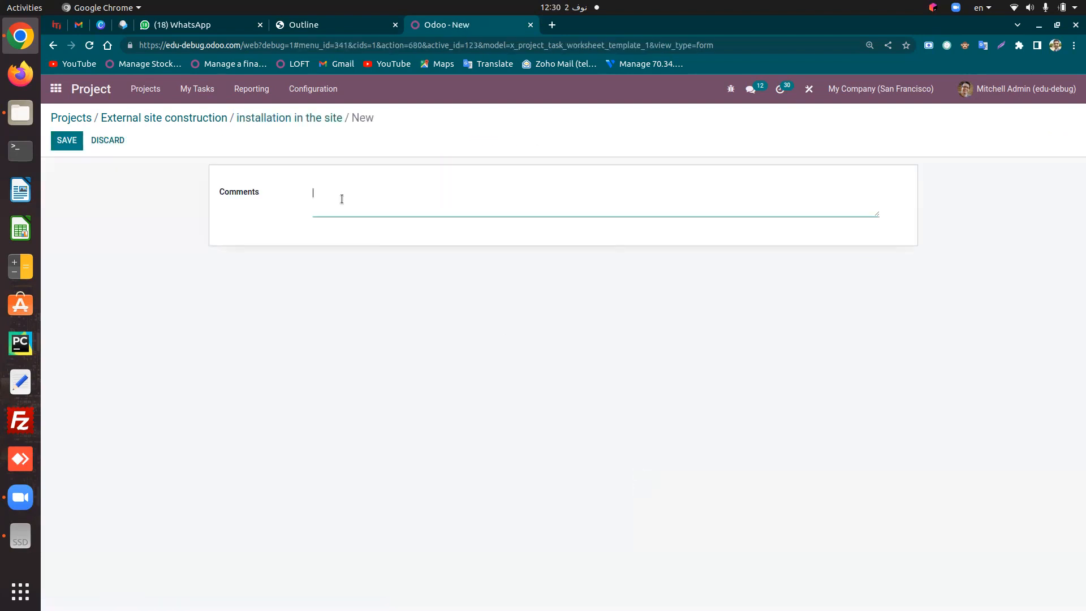
text(This task need to be done in one week.)
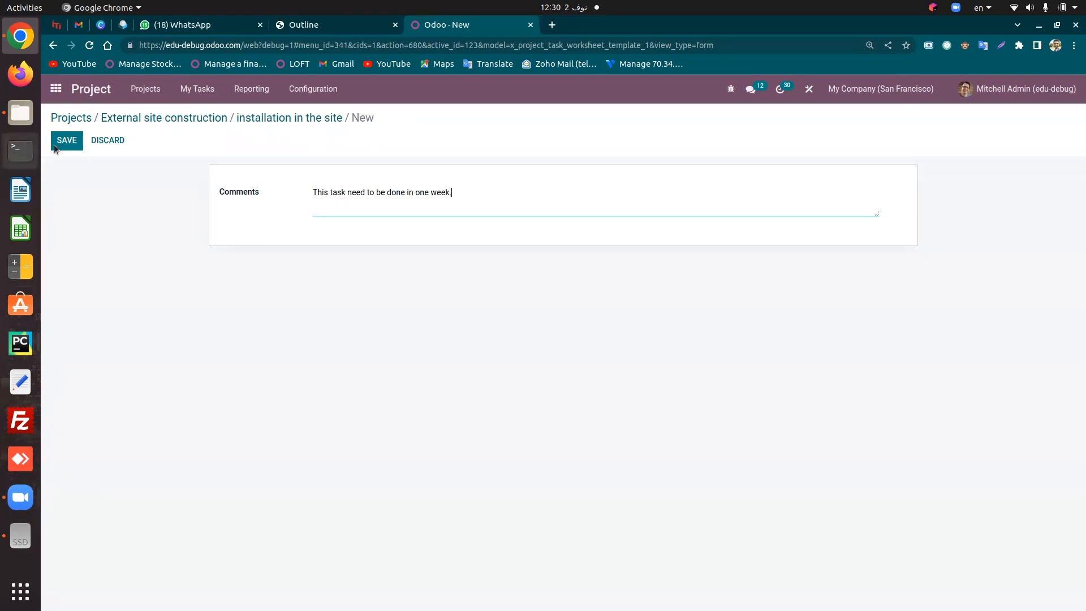
click(68, 141)
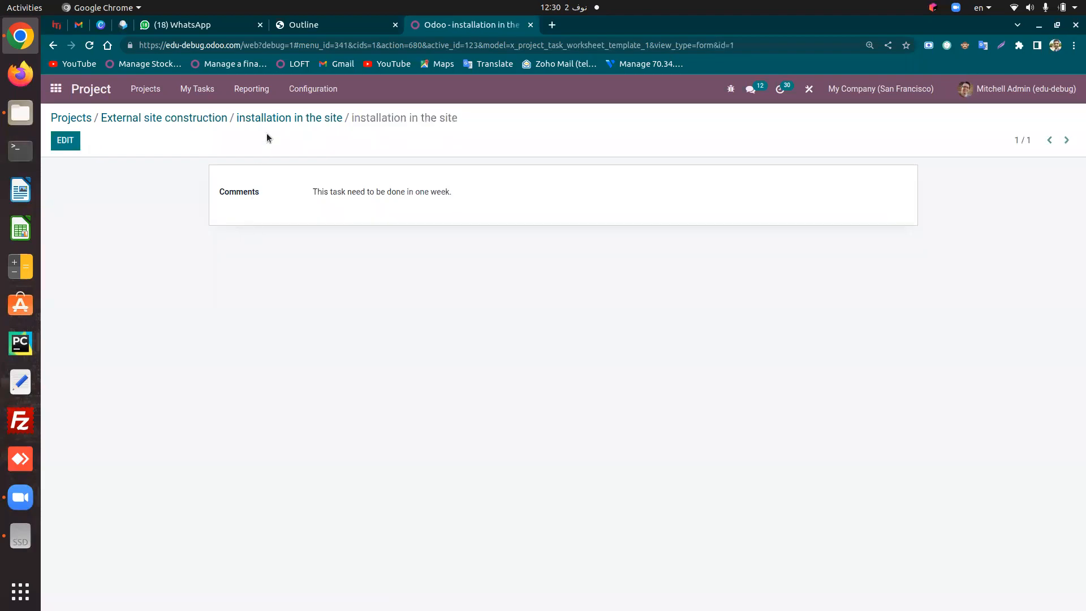
Return to the task and review the message for sending its worksheet report, closing it without sending
click(304, 120)
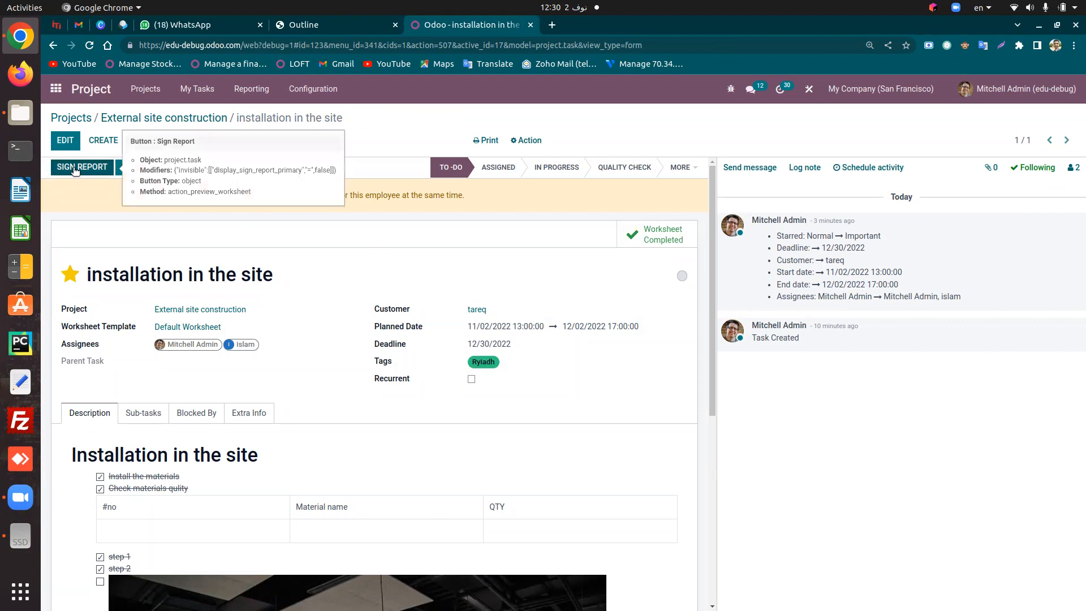
click(163, 168)
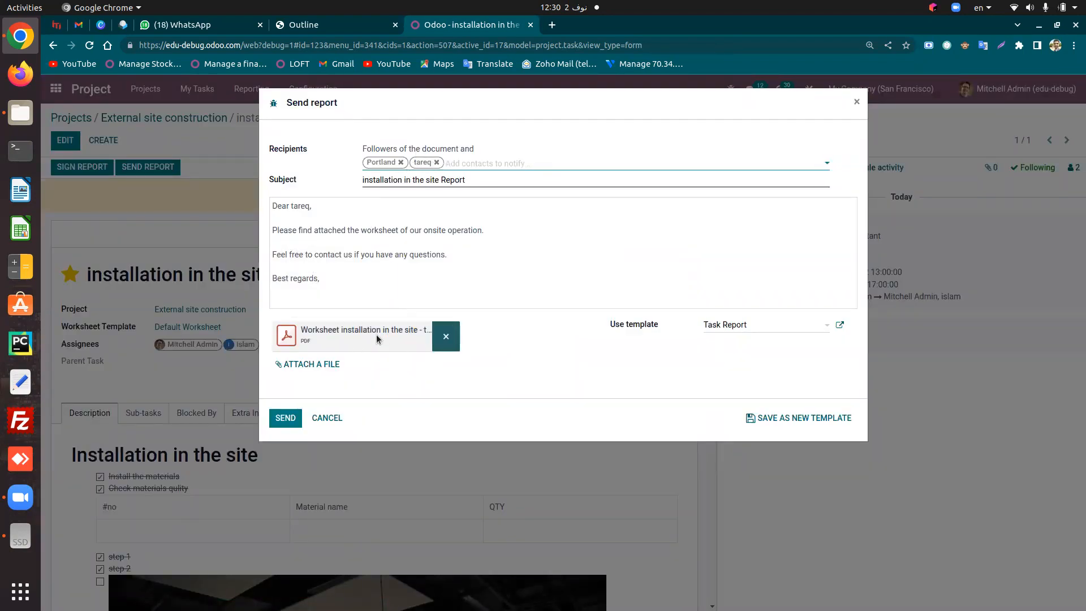
click(337, 421)
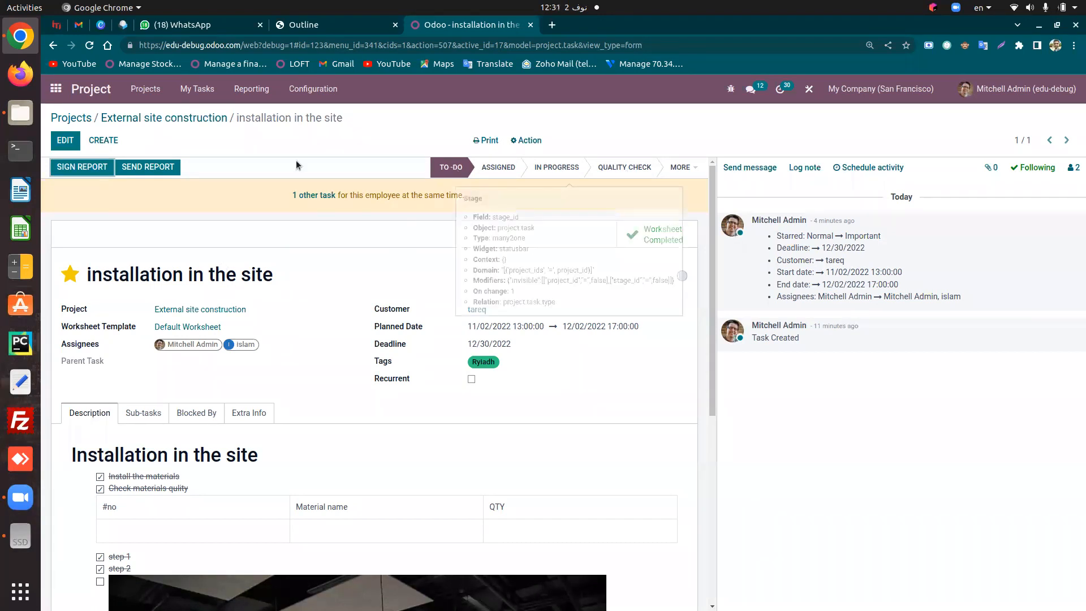
Move the task "installation in the site" from To-do to Assigned on the External site construction board
click(209, 120)
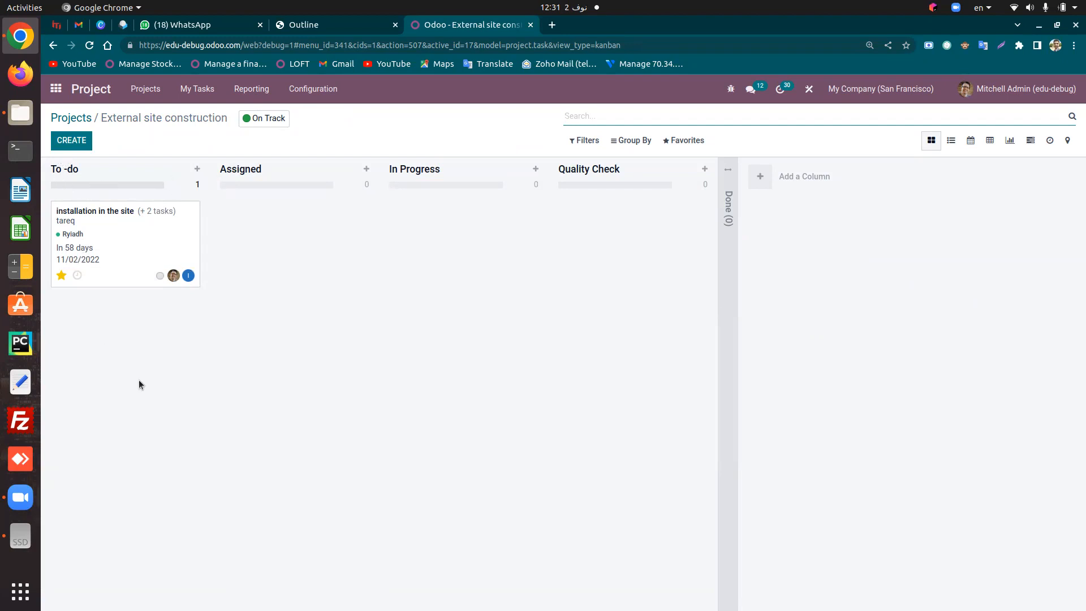
drag(102, 226, 243, 266)
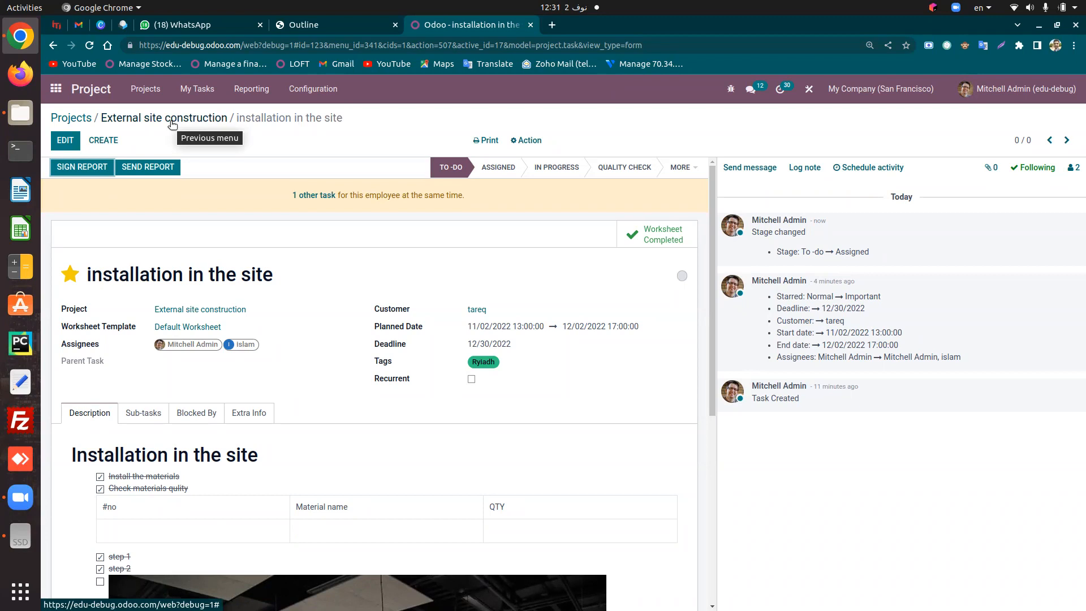
click(205, 120)
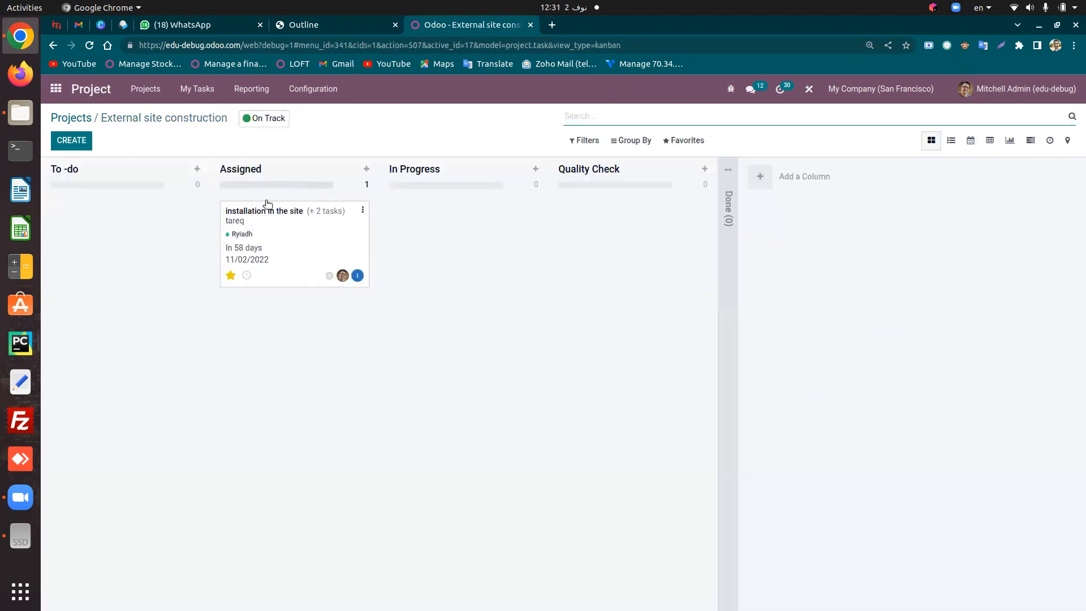
Change the stage of the task "installation in the site" to In Progress from its form, and return to the project board
click(264, 235)
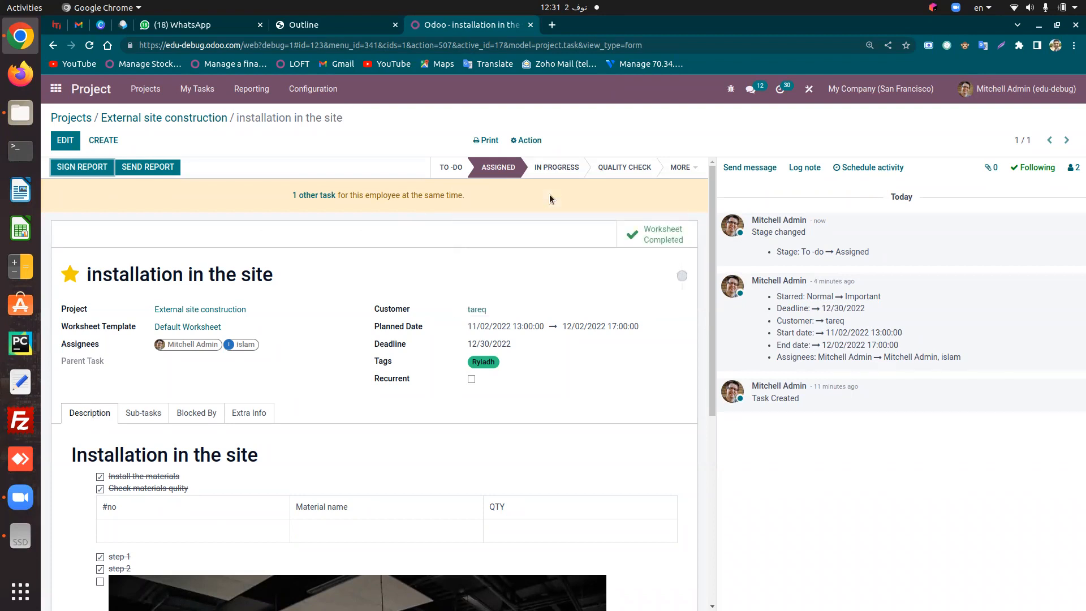
click(554, 165)
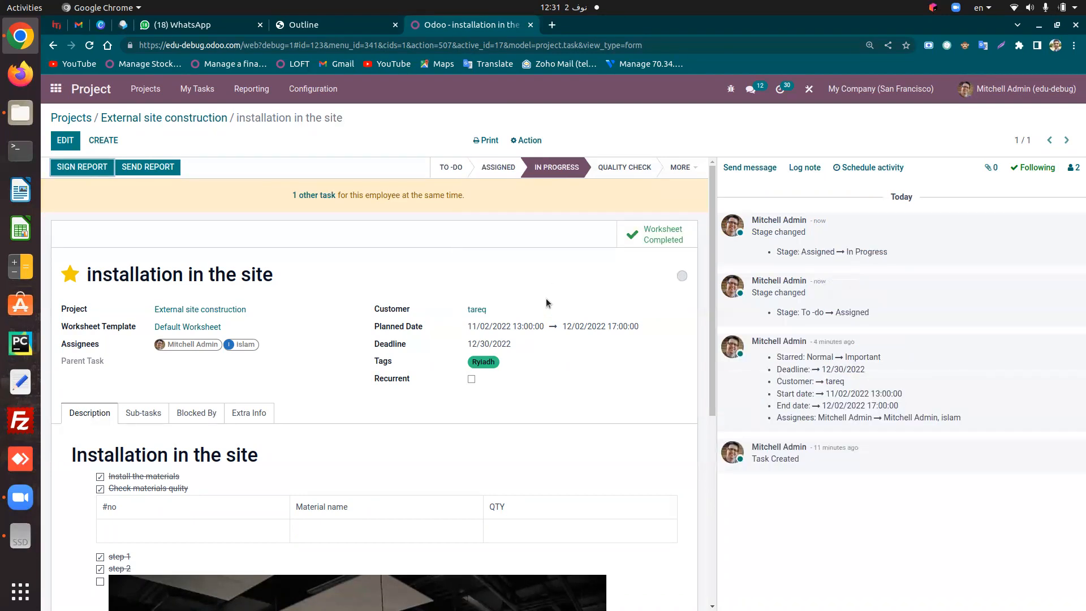
click(169, 118)
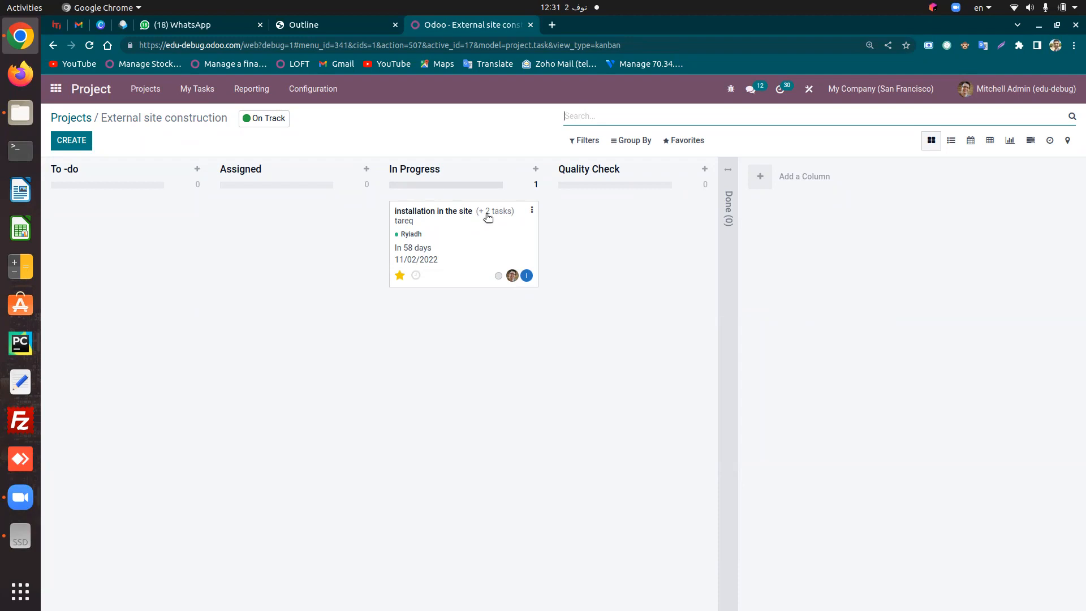
click(399, 275)
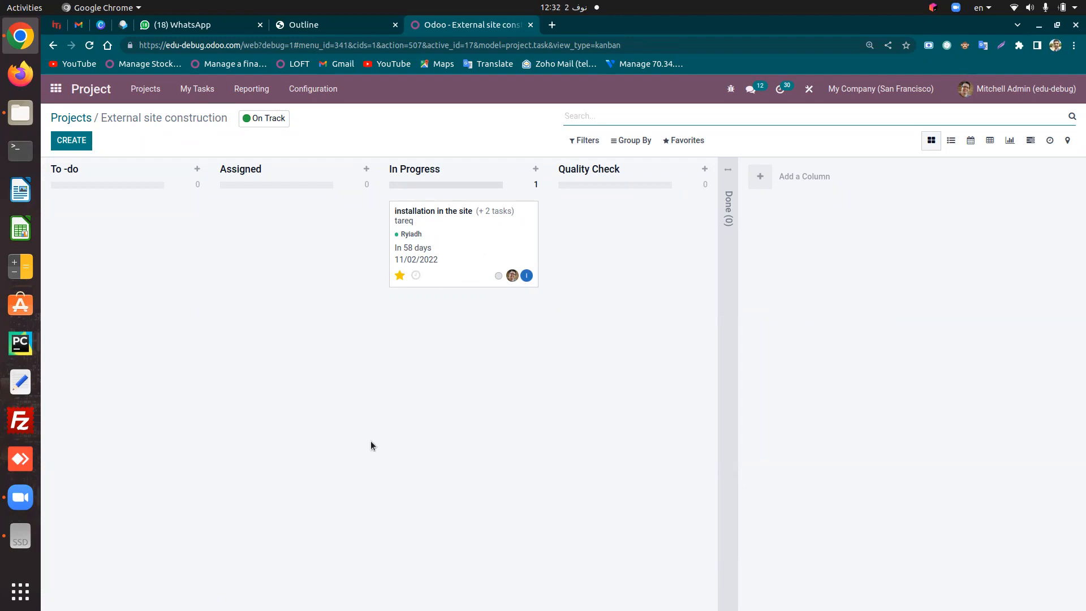
Move the task "installation in the site" from In Progress to Quality Check and unfold the Done column on the board
drag(434, 244, 603, 249)
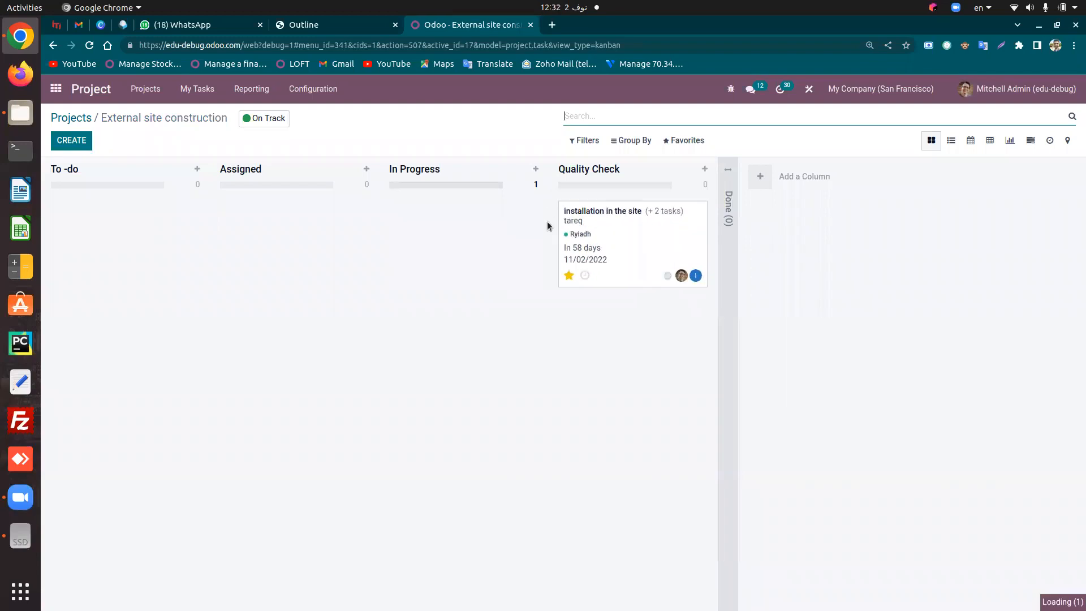
click(728, 207)
drag(620, 252, 670, 266)
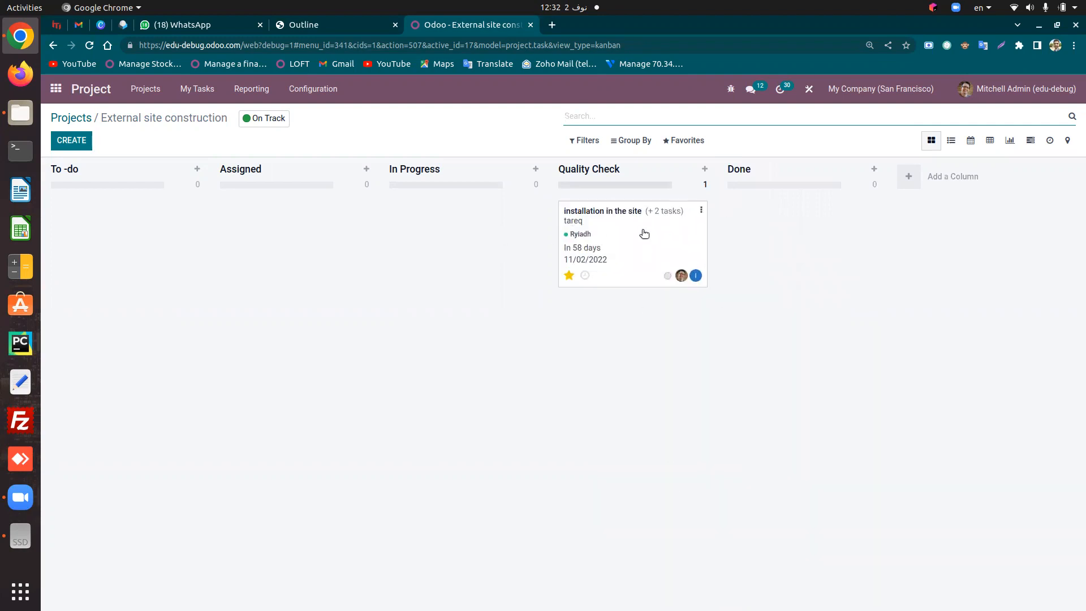
Open the task "installation in the site" and view its sub-task "Installation step 1"
click(611, 224)
click(612, 233)
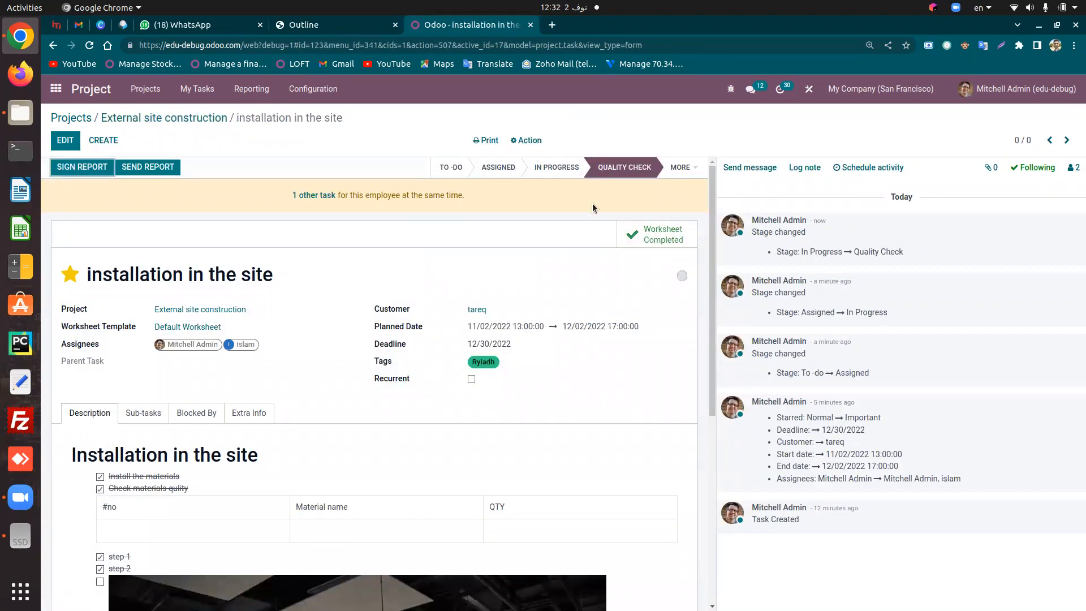
click(151, 410)
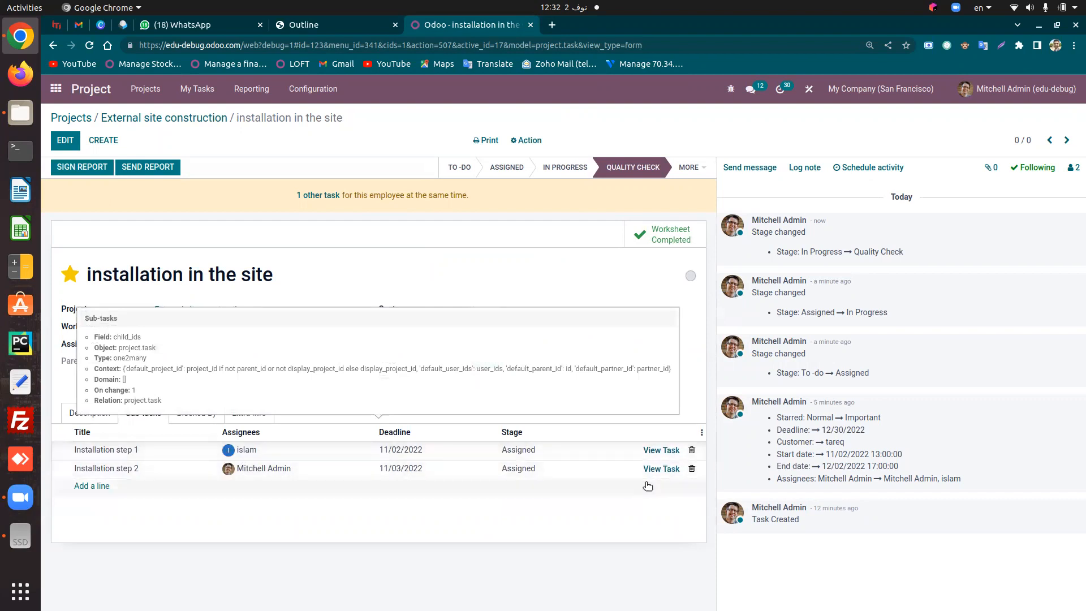
click(656, 451)
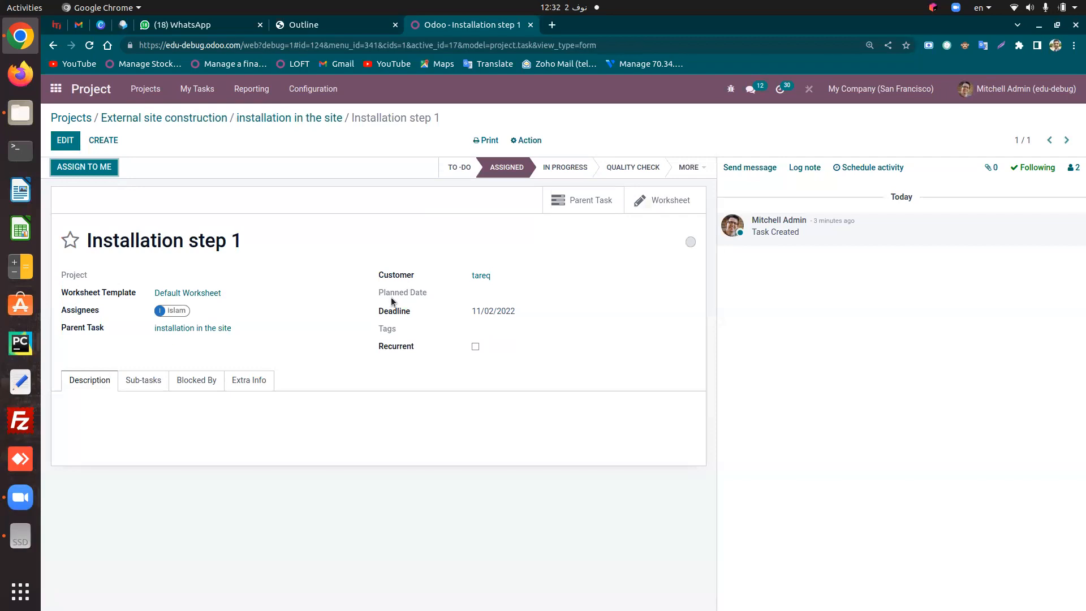
Assign the sub-task "Installation step 1" to the current user as well, set its stage to Done, and save it
click(142, 393)
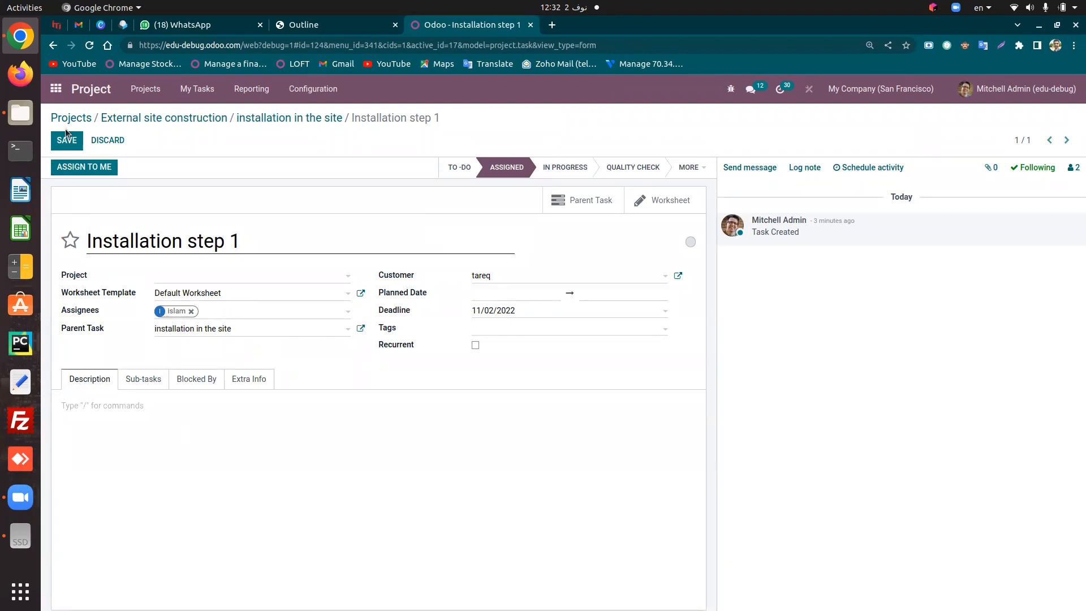
click(89, 170)
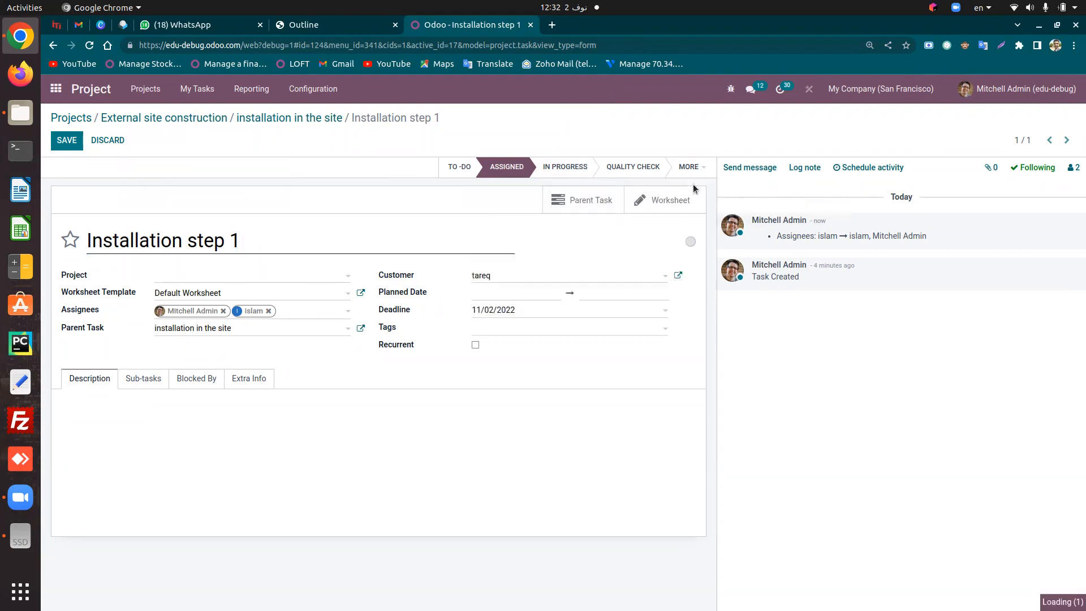
click(72, 142)
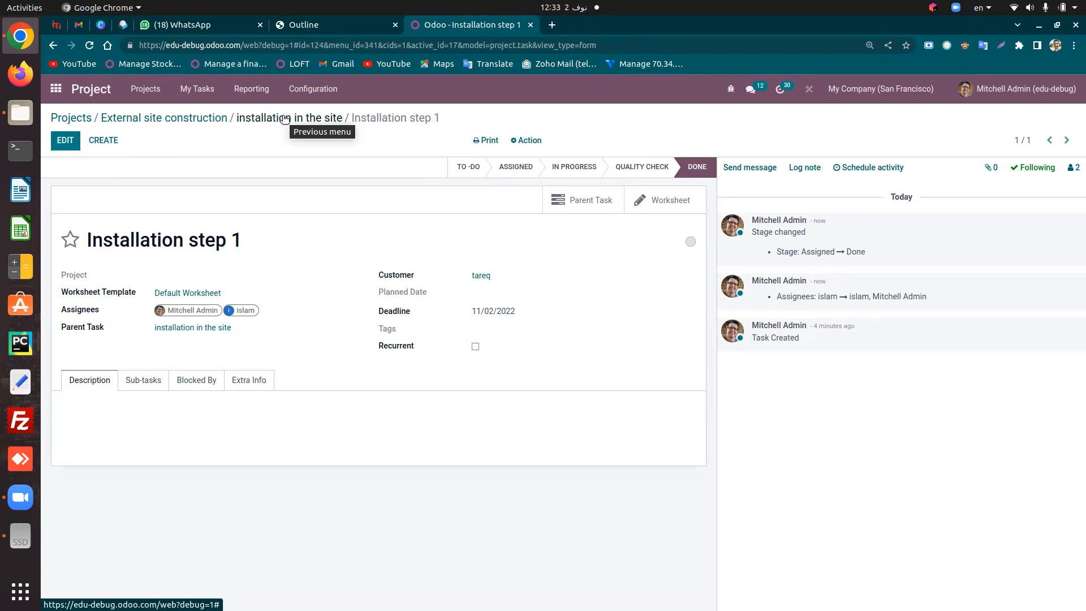
Return to the parent task, open its sub-task "Installation step 2", and set that sub-task's stage to Done
click(339, 117)
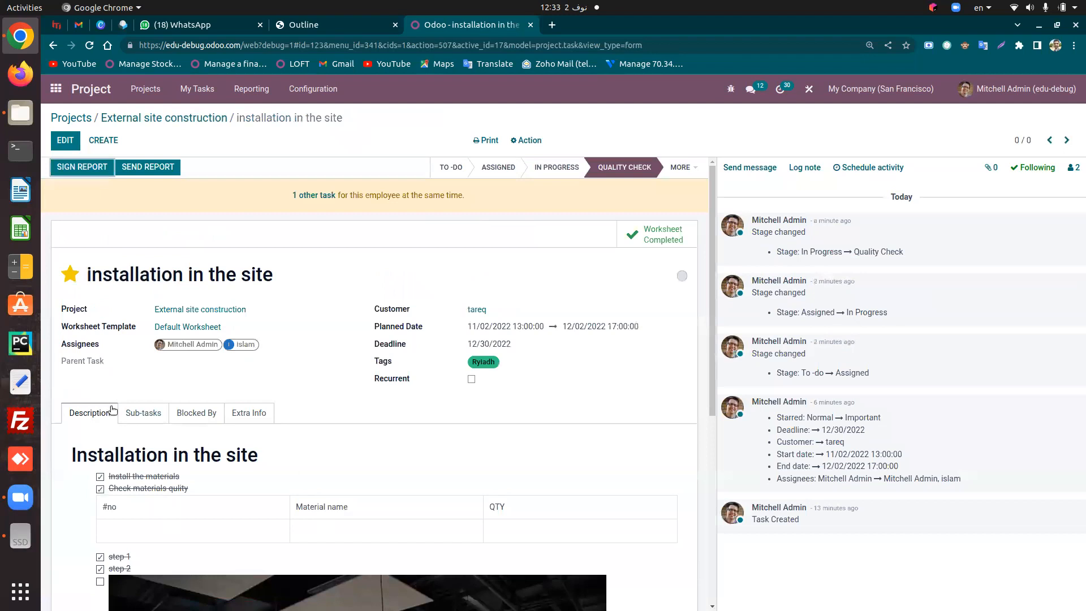
click(139, 413)
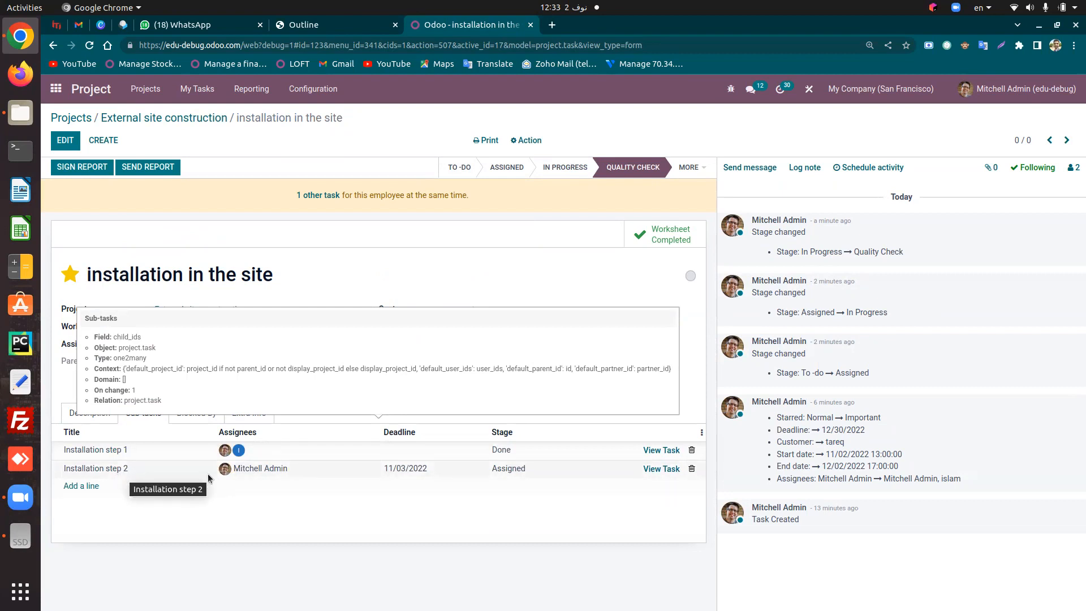
click(651, 469)
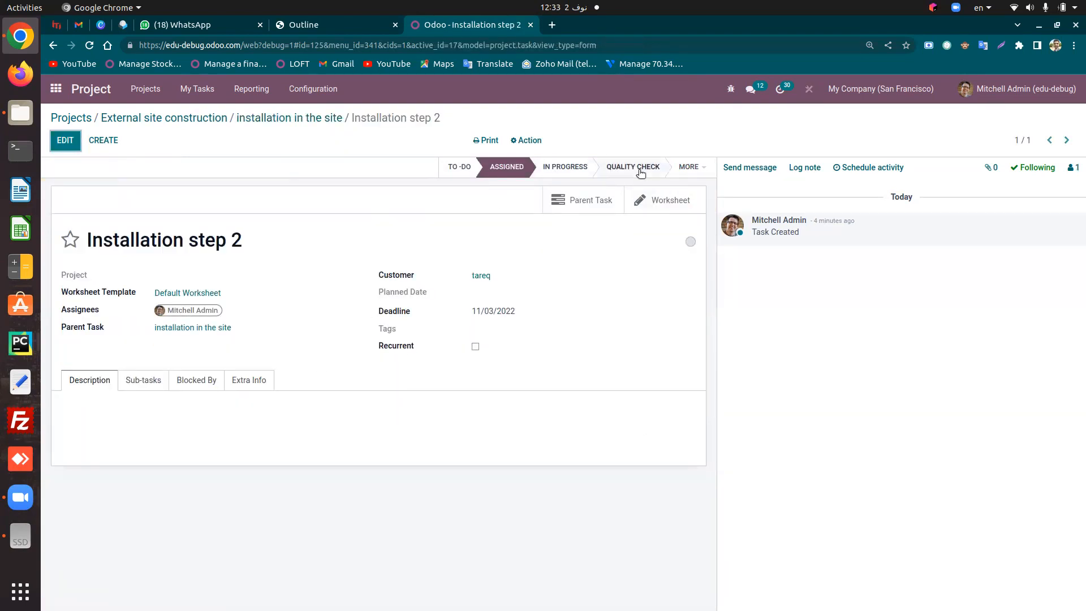
click(690, 166)
click(687, 190)
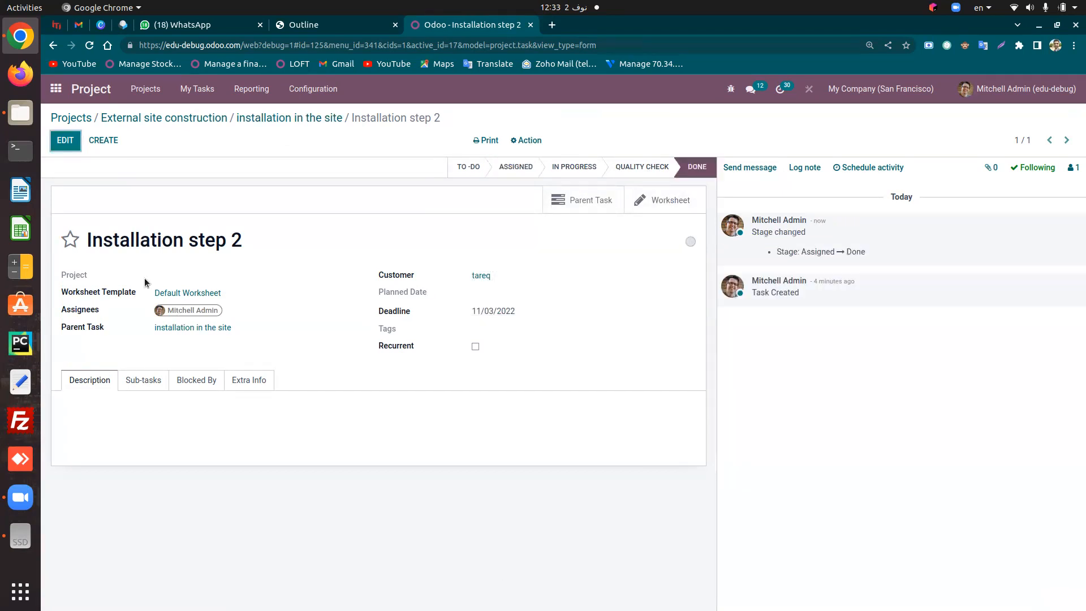
Check the sub-tasks' stages on the parent task, and move "installation in the site" from Quality Check to Done on the project board
click(304, 118)
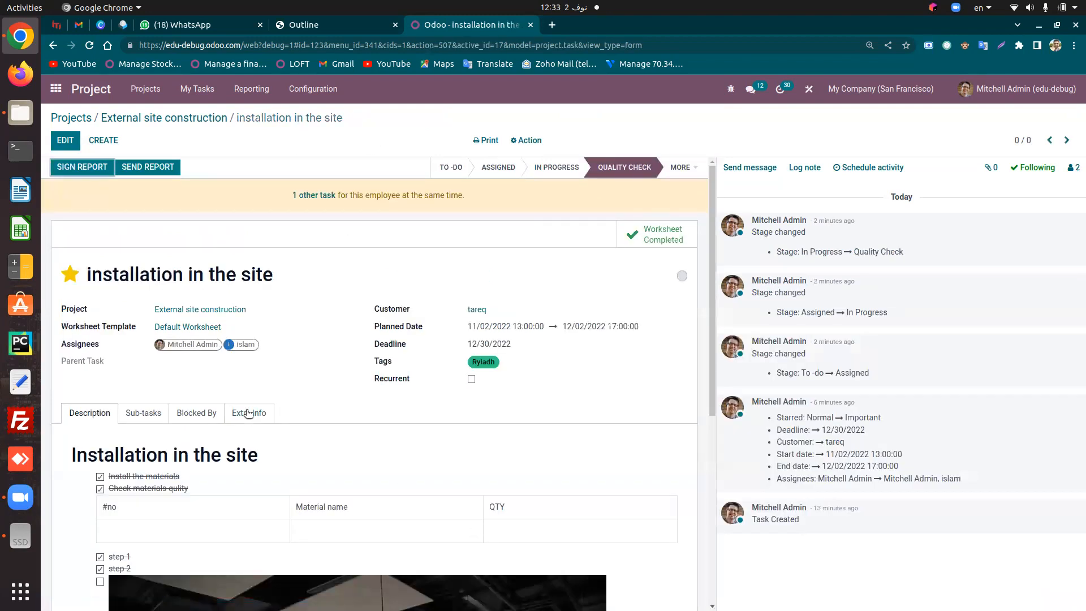
click(151, 420)
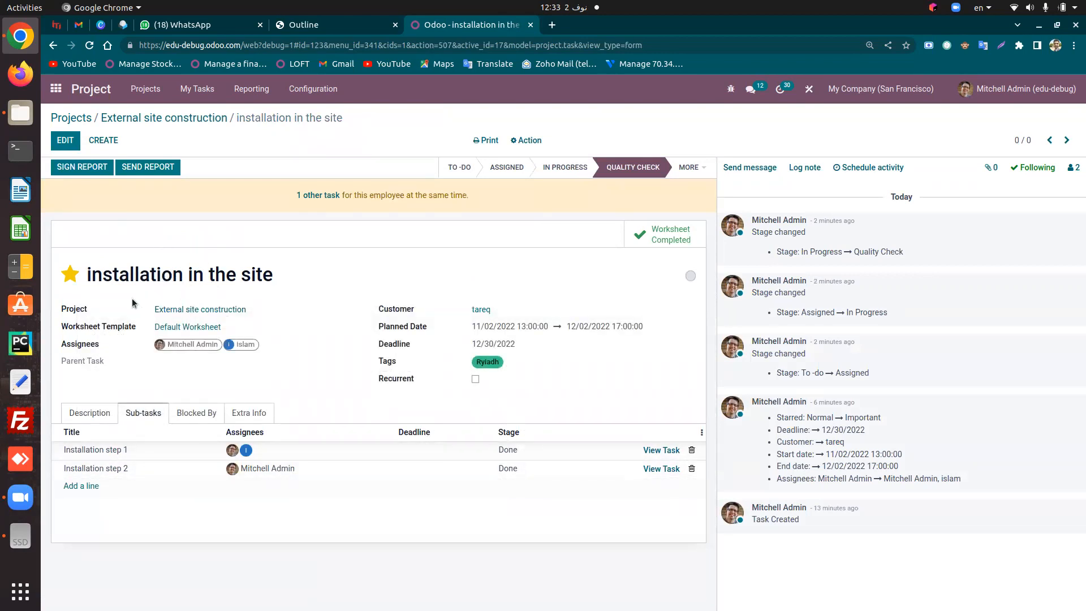
click(692, 170)
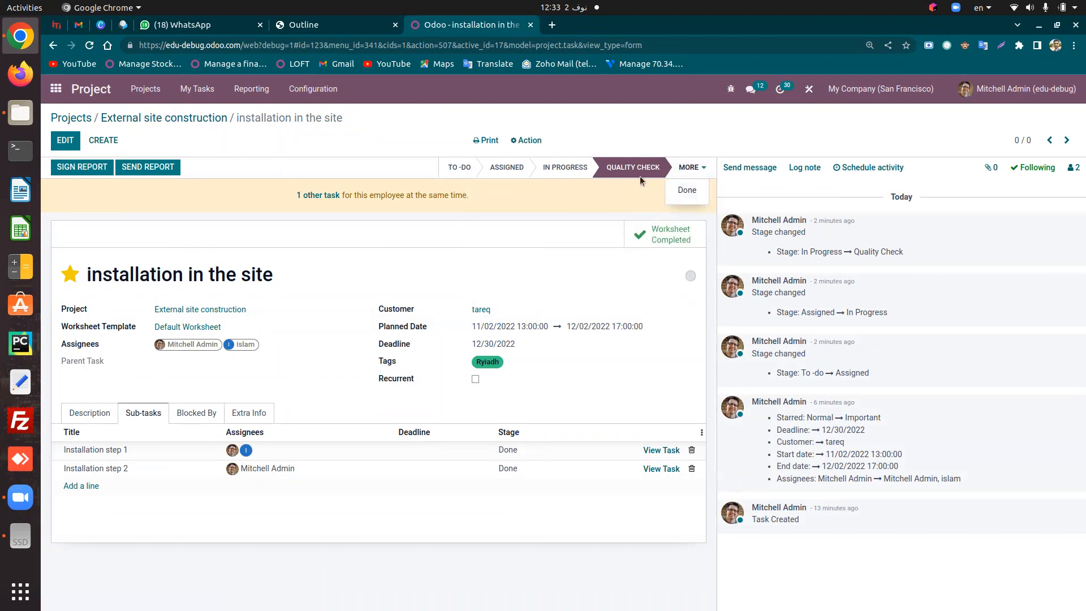
click(195, 118)
drag(611, 230, 769, 226)
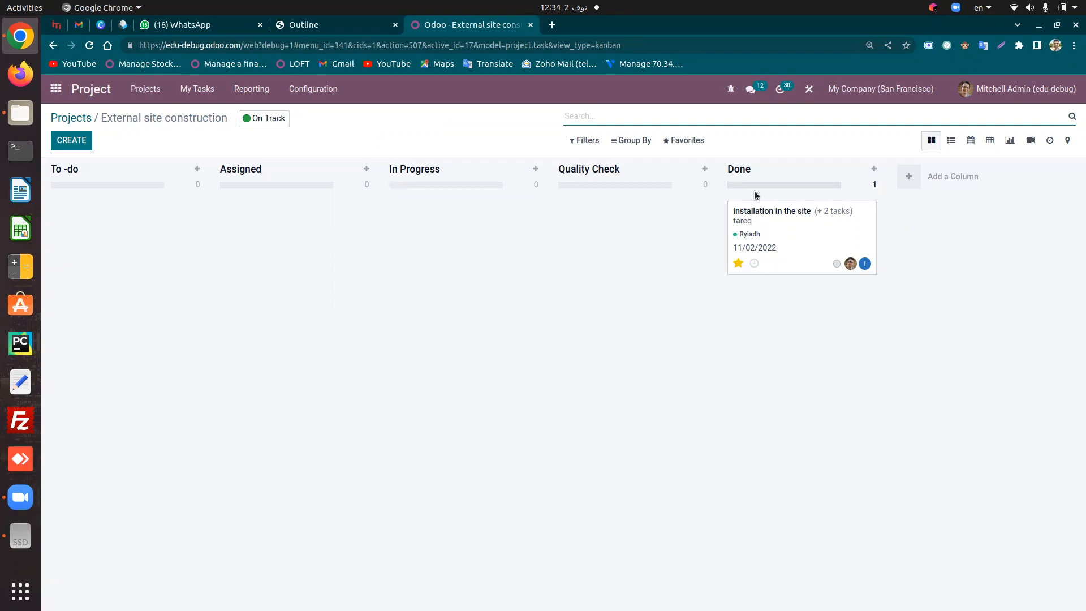
Move the project "External site construction" from To Do to Done on the Projects overview, unfolding the Done stage
click(80, 116)
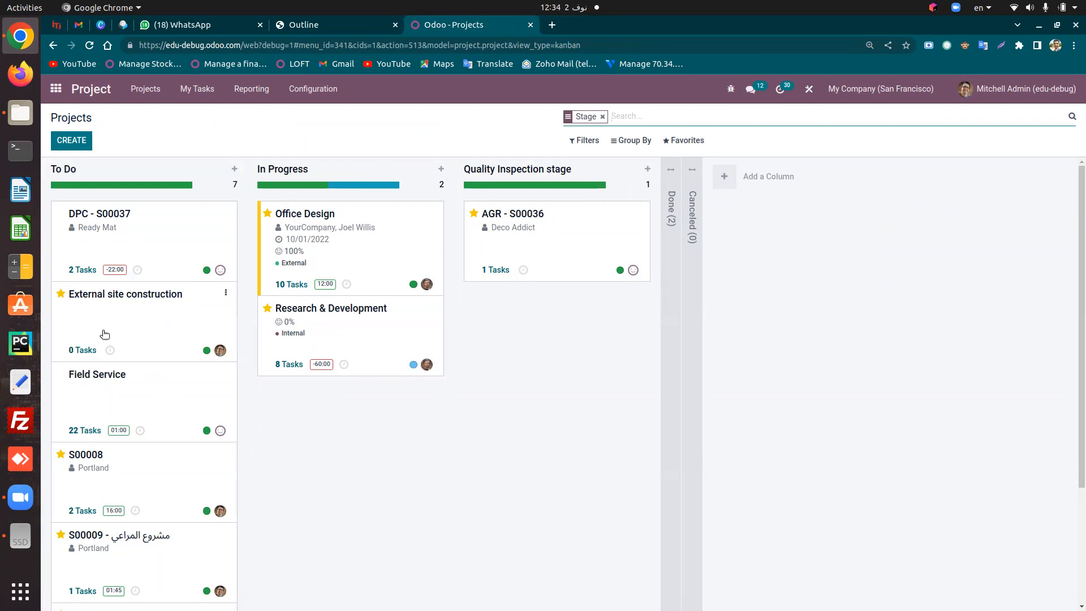
drag(103, 318, 129, 332)
click(79, 117)
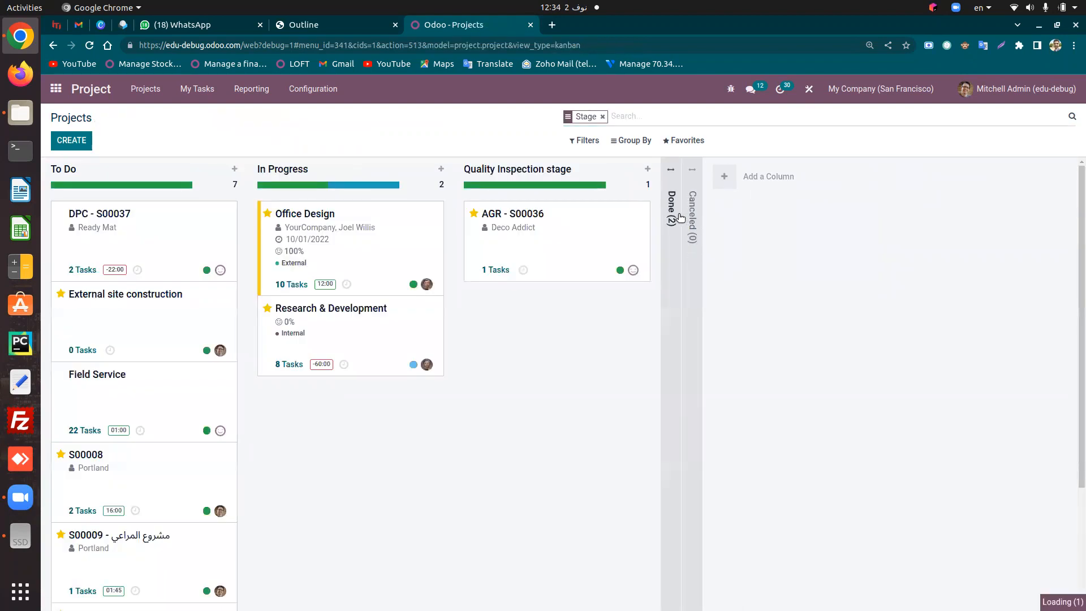
click(680, 218)
drag(140, 335, 772, 396)
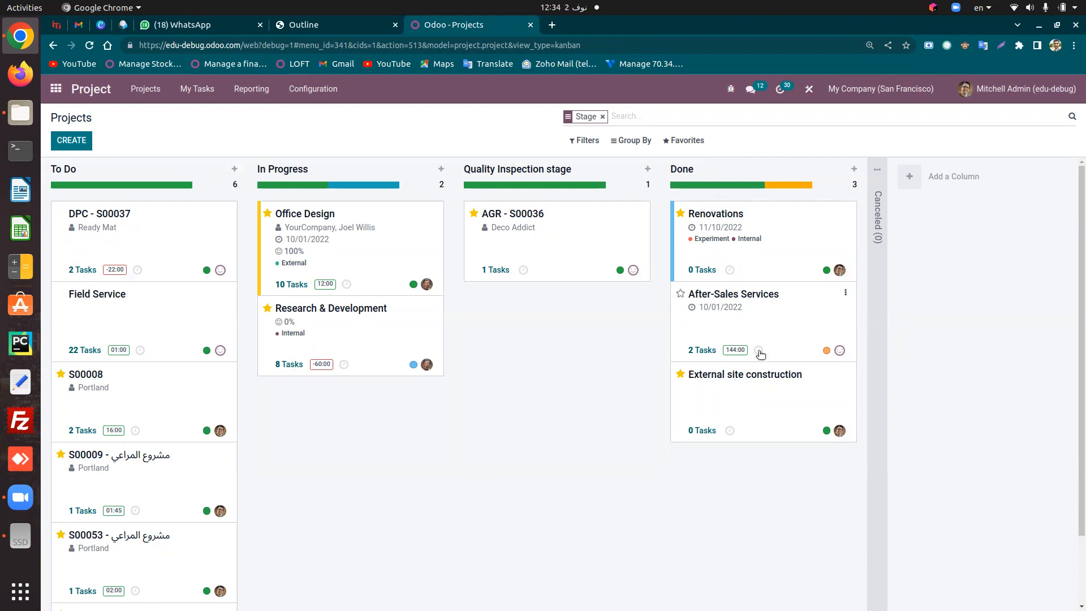
Look over the task stages of the After-Sales Services project, including Done, and return to the Projects overview
click(709, 313)
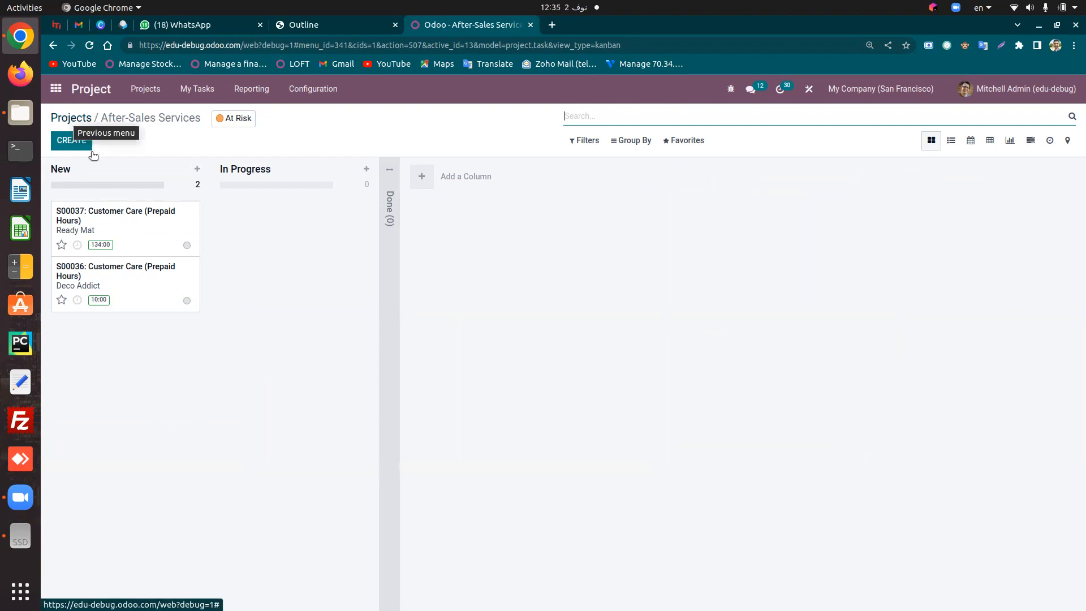
click(392, 187)
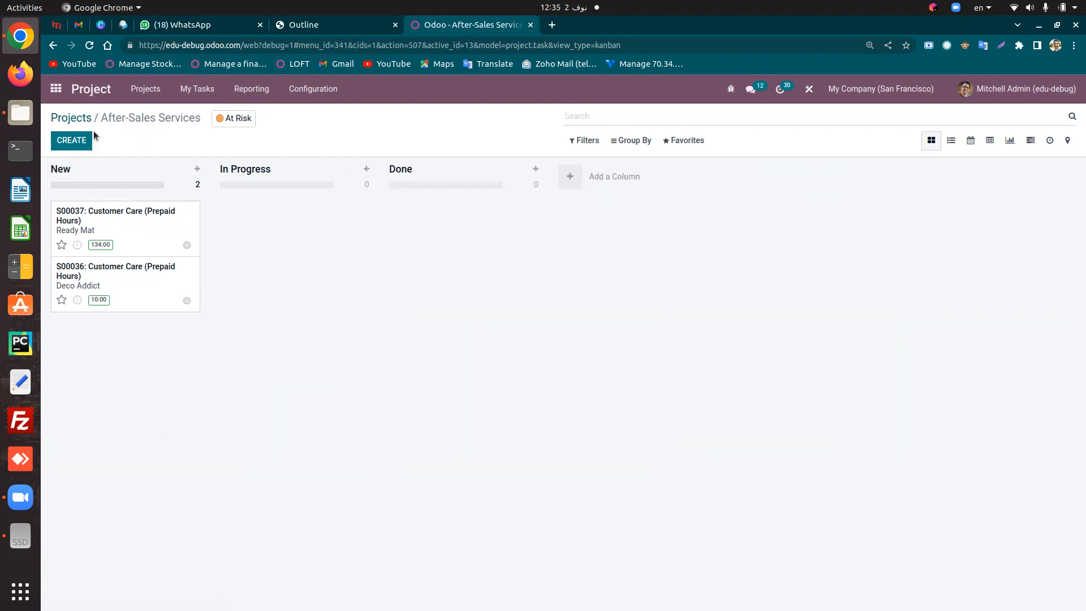
click(66, 119)
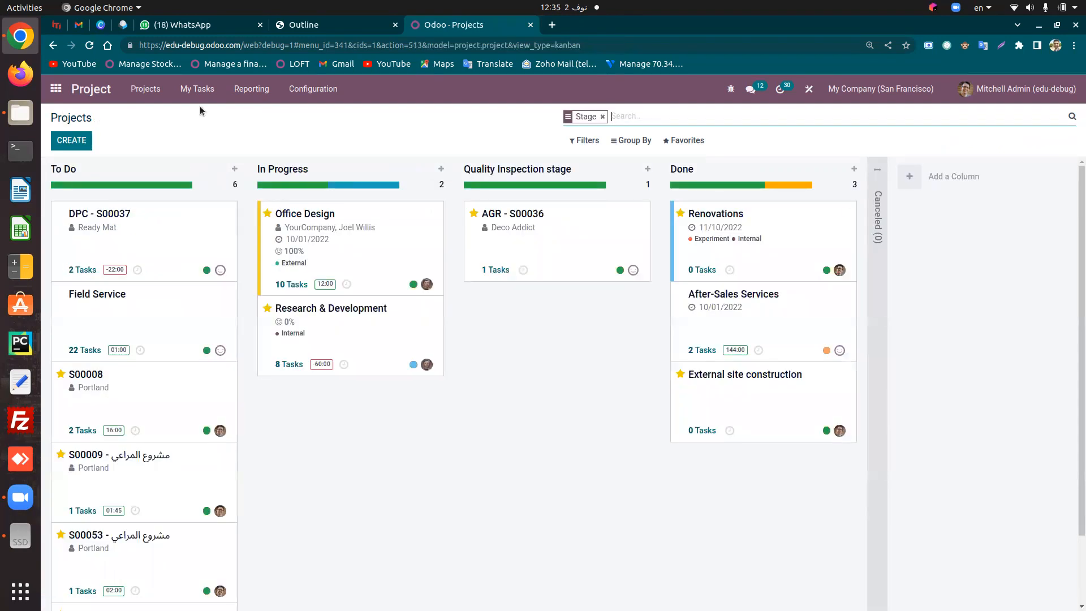
click(138, 96)
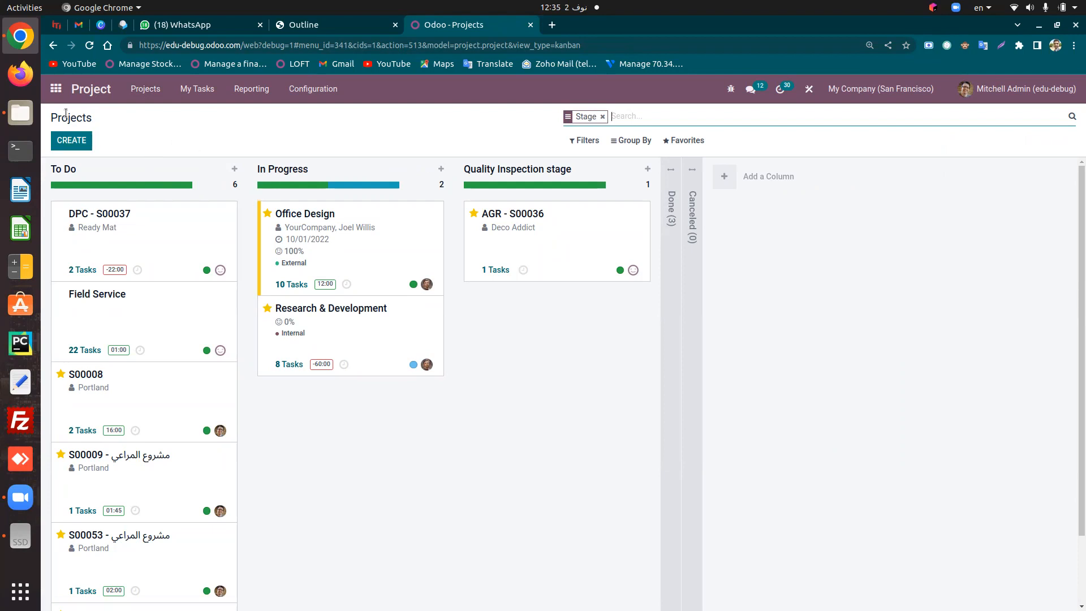
click(58, 97)
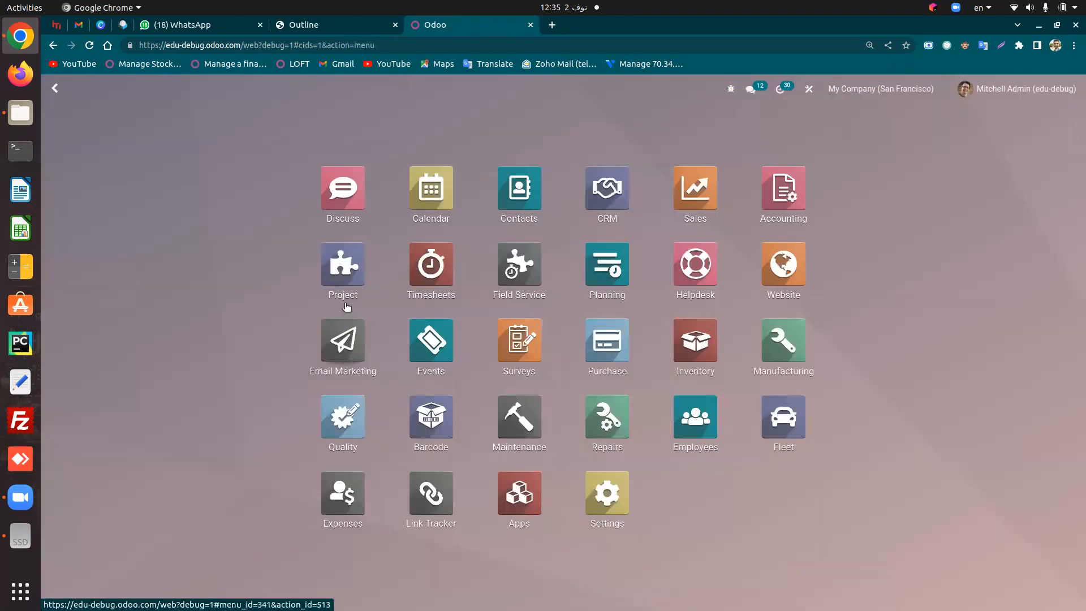
click(342, 273)
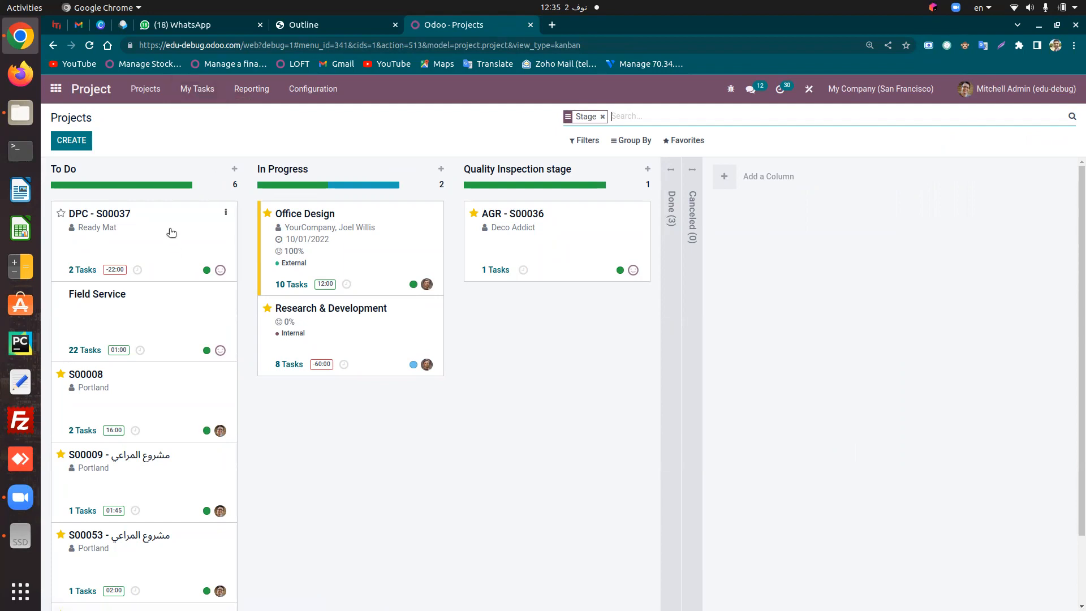
Look through the current user's own tasks across projects, grouped by personal stage
click(209, 92)
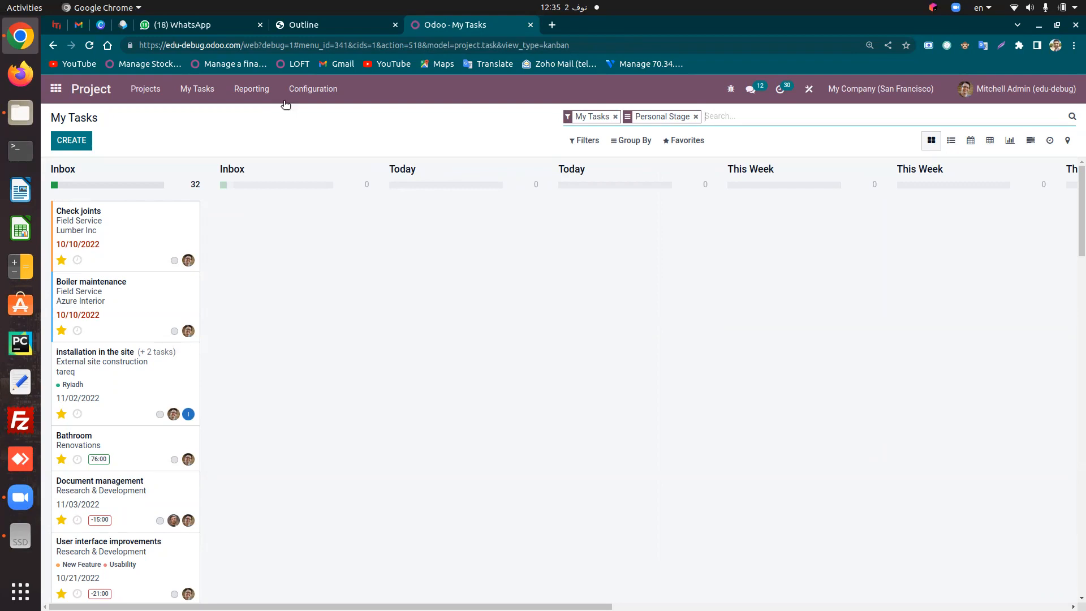
scroll(158, 388, down, 7)
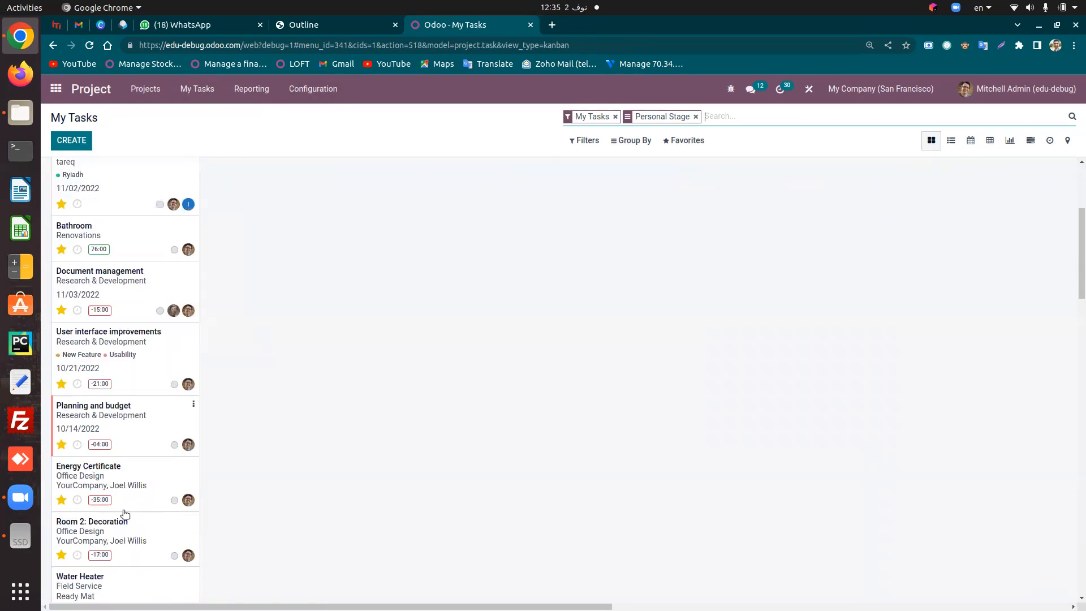
scroll(139, 479, up, 5)
scroll(138, 479, up, 2)
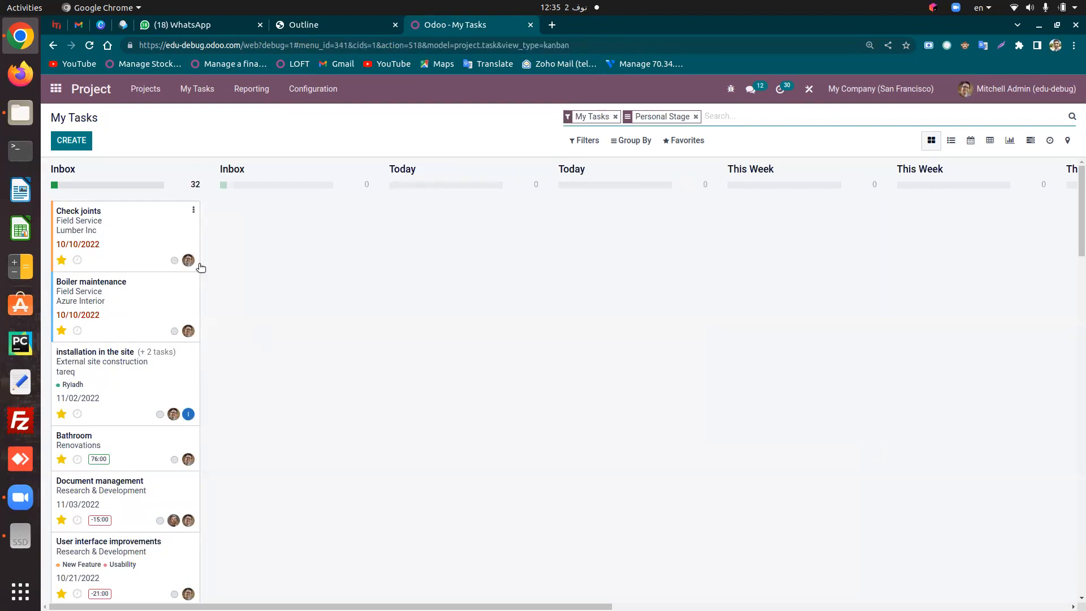
scroll(73, 425, down, 2)
scroll(73, 396, up, 2)
scroll(73, 362, down, 7)
scroll(85, 396, up, 7)
key(super+Down)
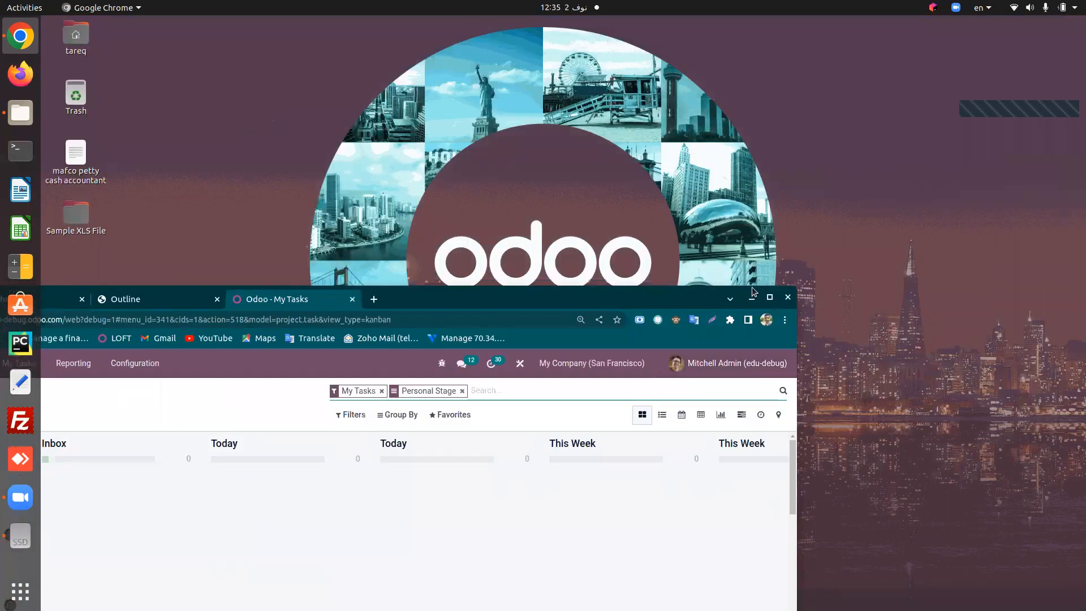
click(770, 298)
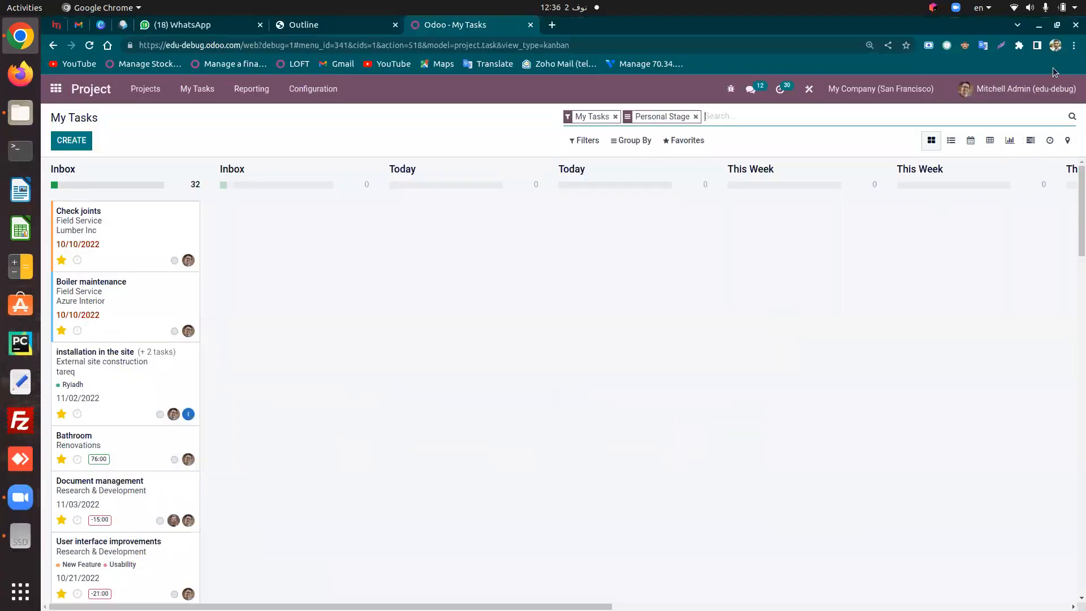
click(373, 275)
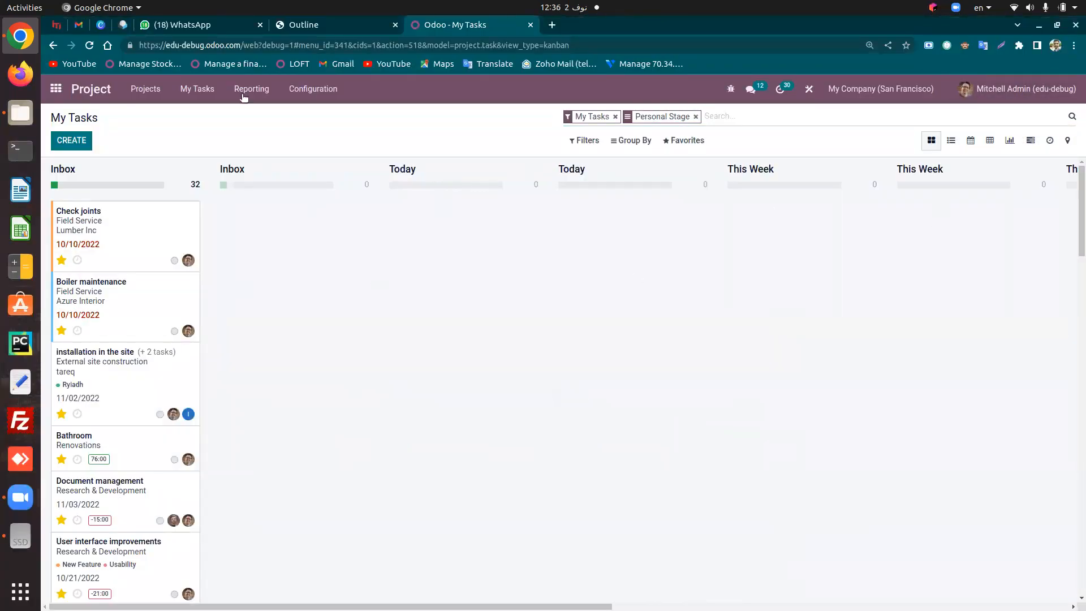
click(265, 94)
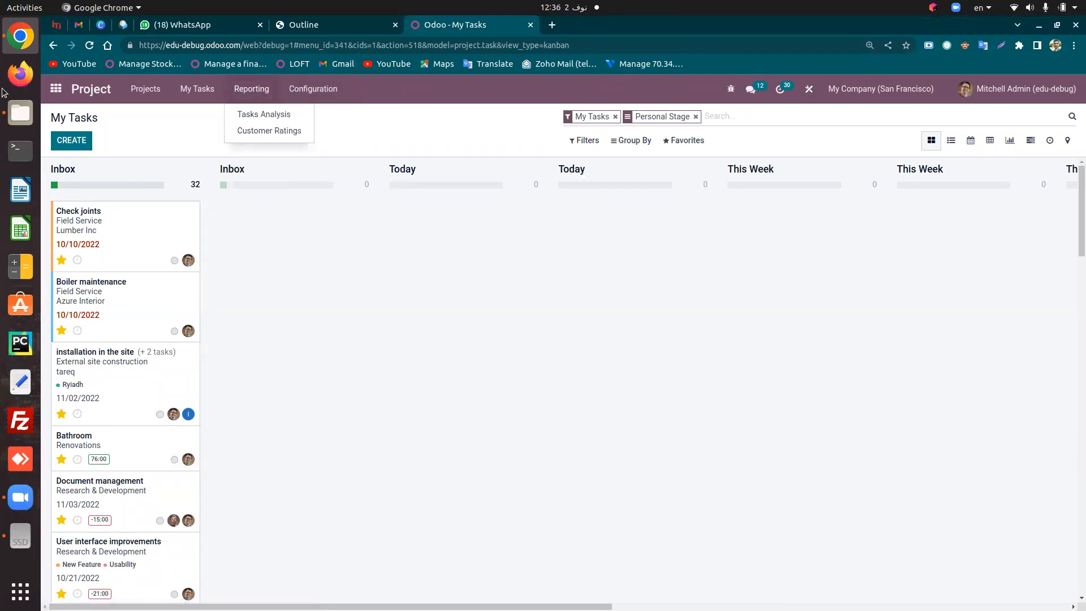
Return to the Projects overview and open the Field Service project's task board
click(62, 93)
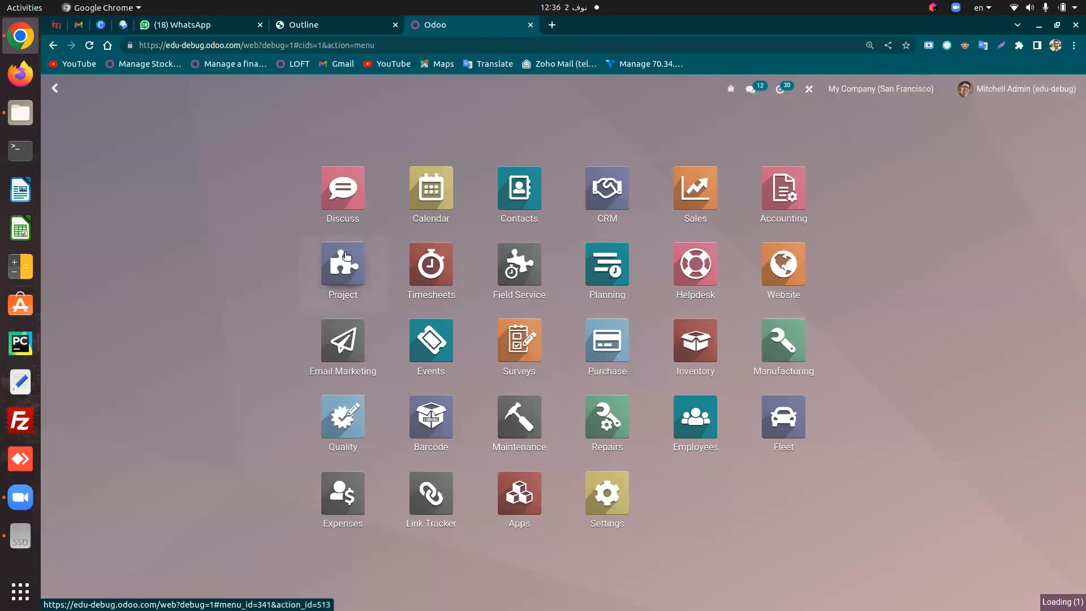
click(347, 257)
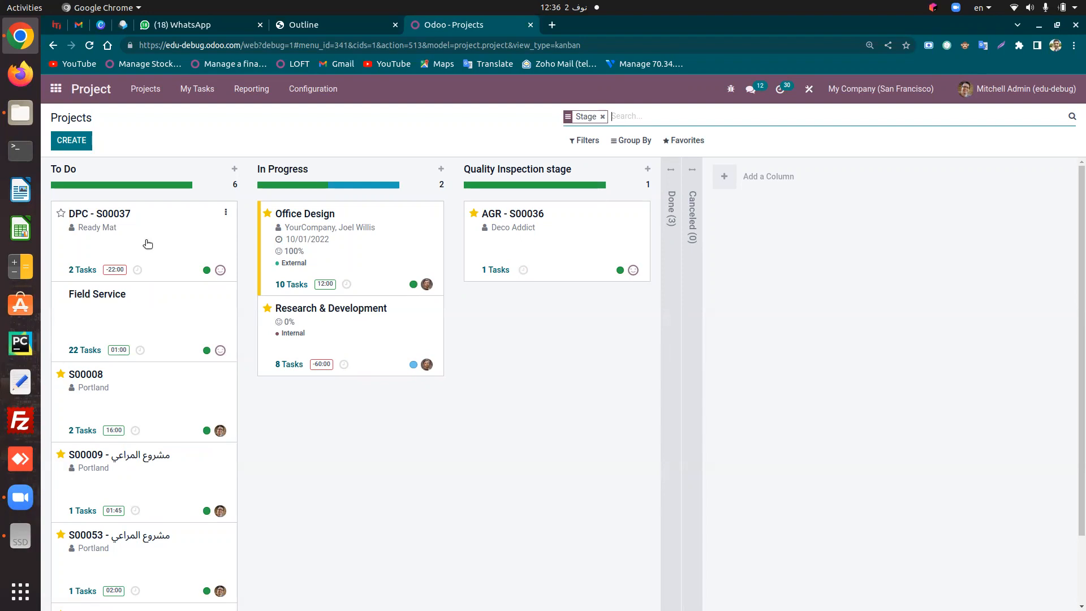
click(100, 318)
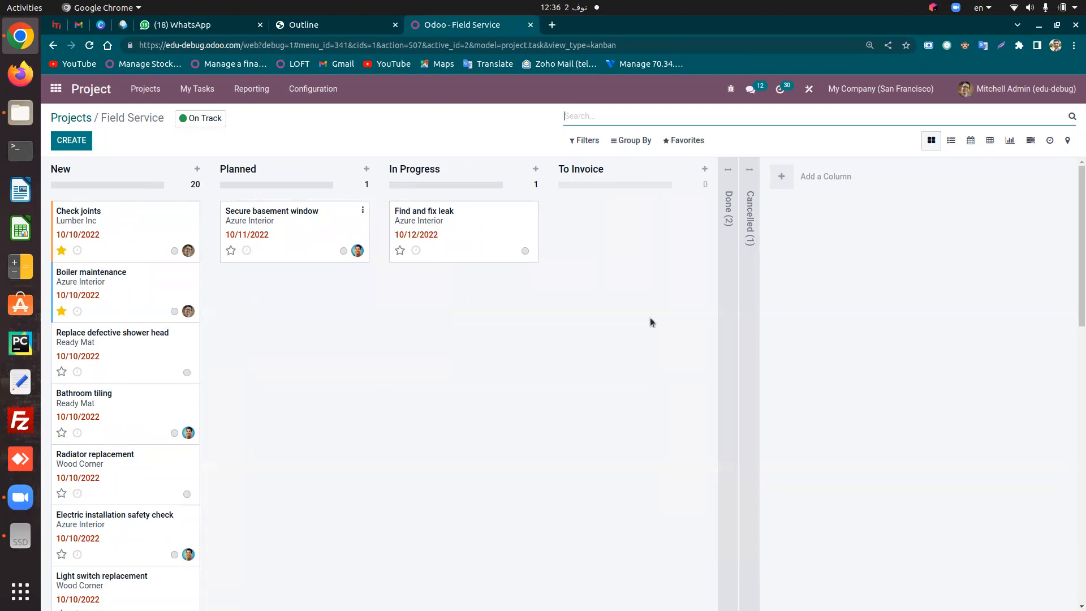
Unfold the Done and Cancelled stages on the Field Service board to view their tasks
click(730, 193)
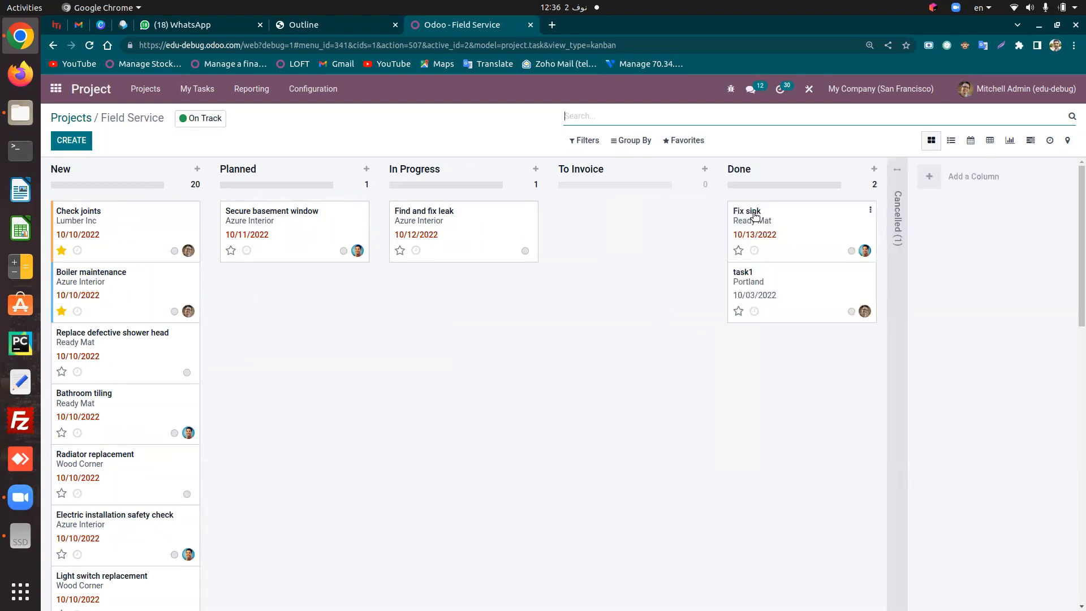
click(908, 193)
click(899, 193)
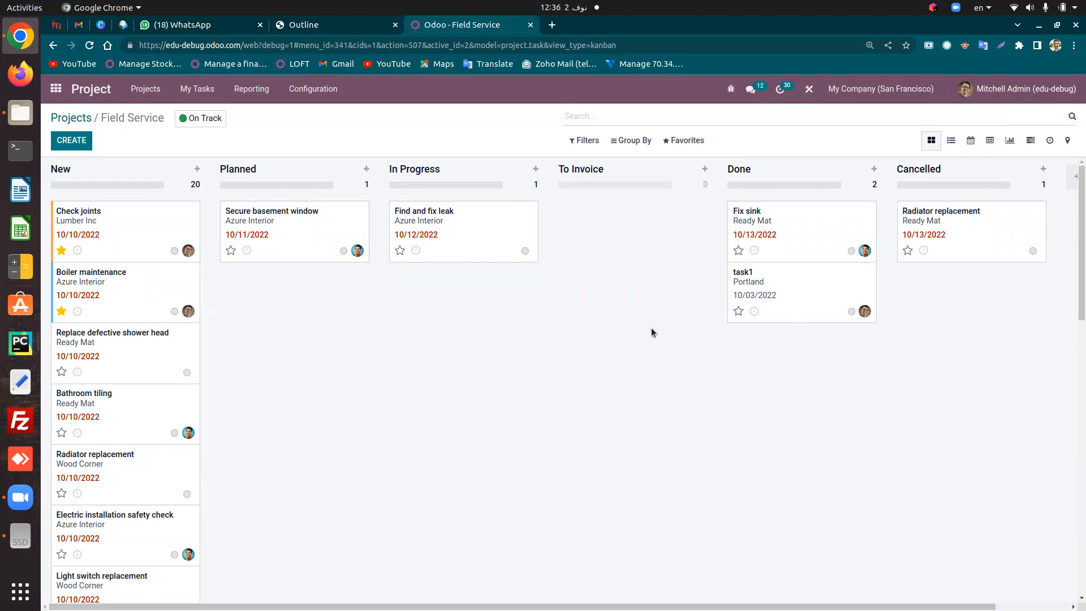
click(908, 250)
Switch the Field Service tasks to the list view and look through them
click(953, 145)
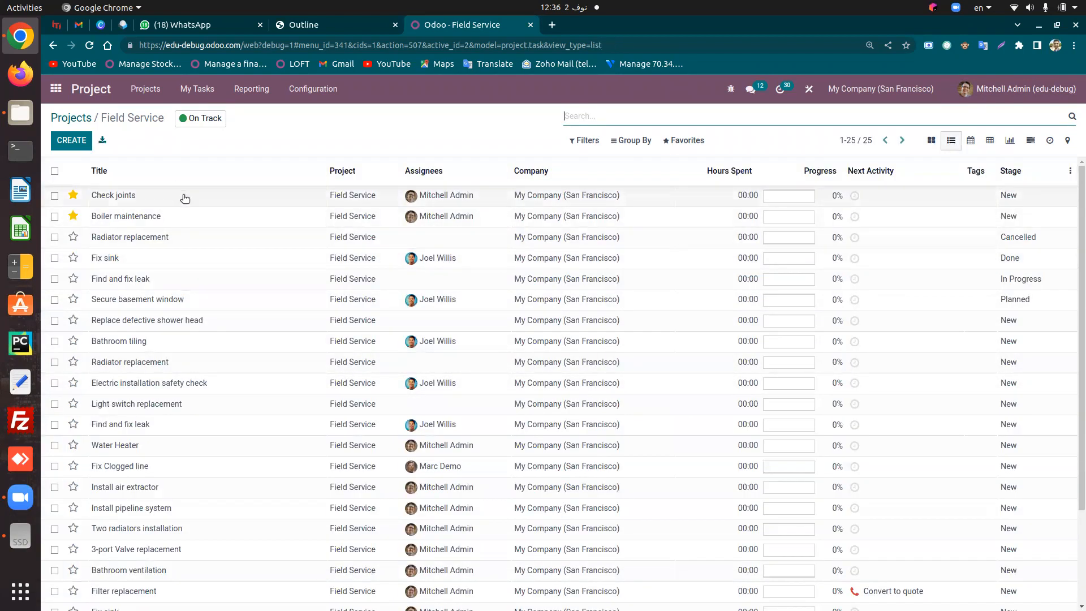
scroll(213, 303, down, 2)
scroll(226, 369, up, 2)
Add the Customer, Parent Task, Status and Deadline columns to the Field Service task list
click(1071, 172)
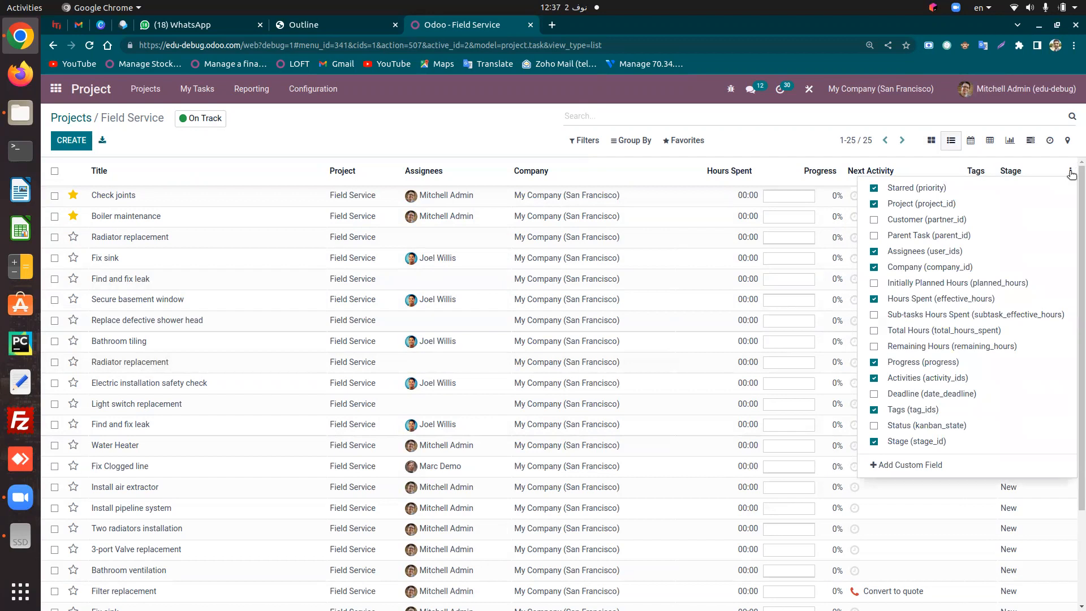
click(1070, 173)
click(1071, 174)
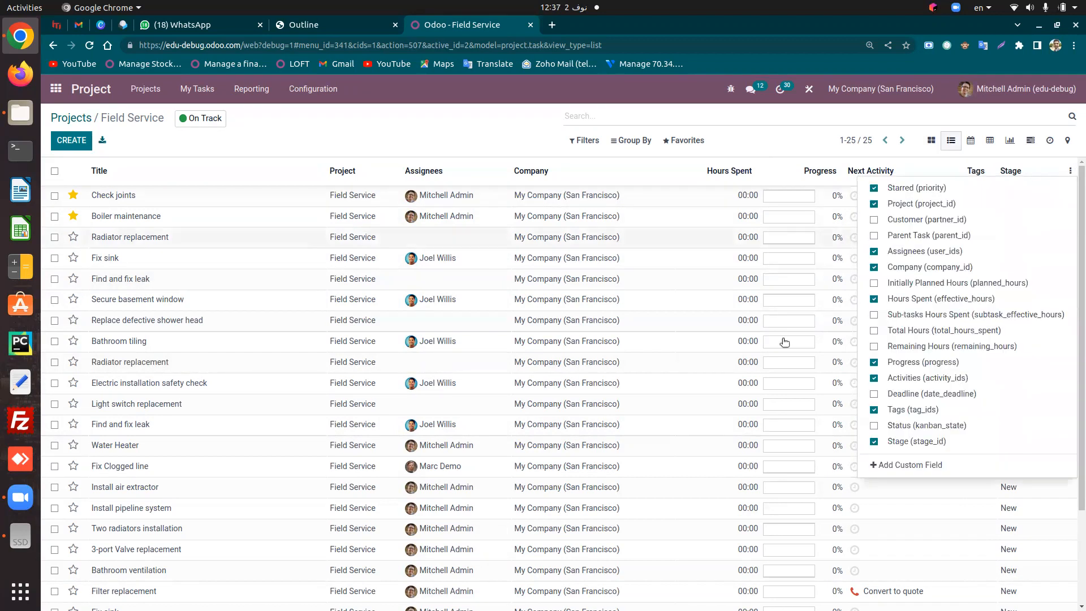
click(931, 223)
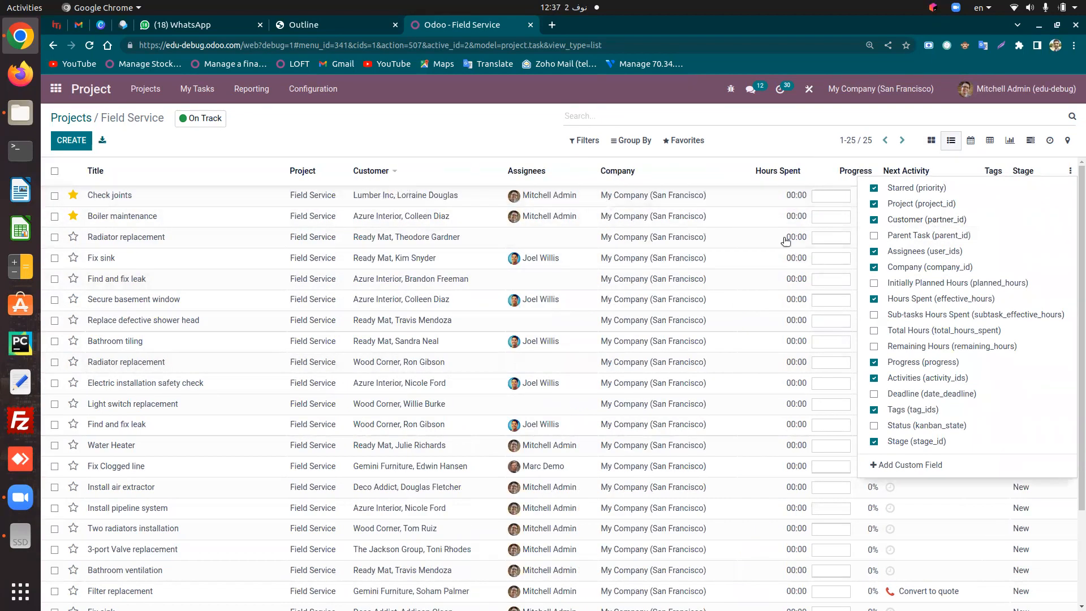
click(973, 237)
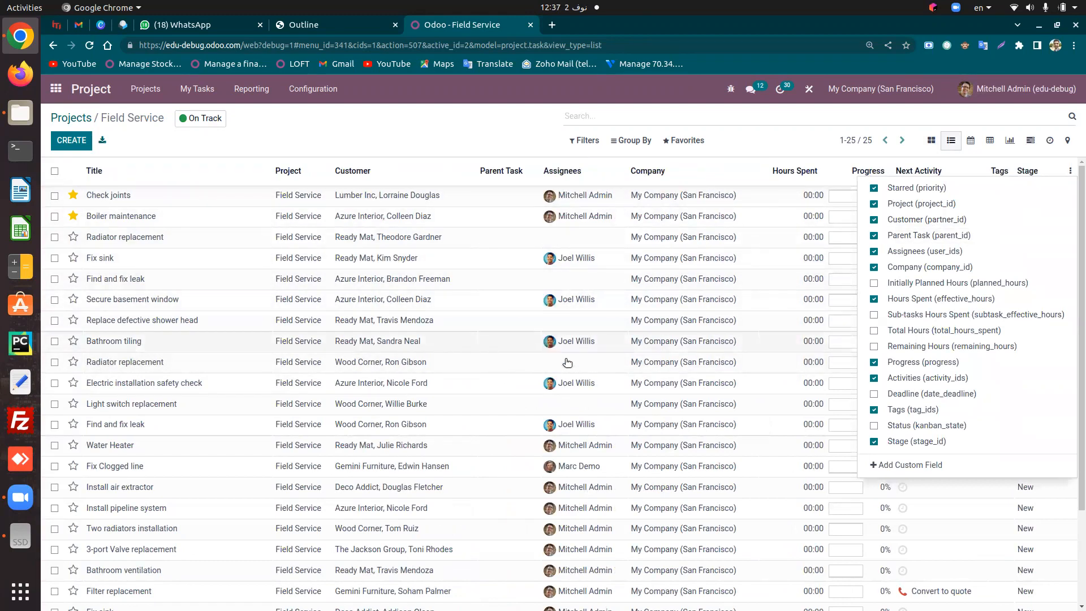
click(906, 427)
click(897, 392)
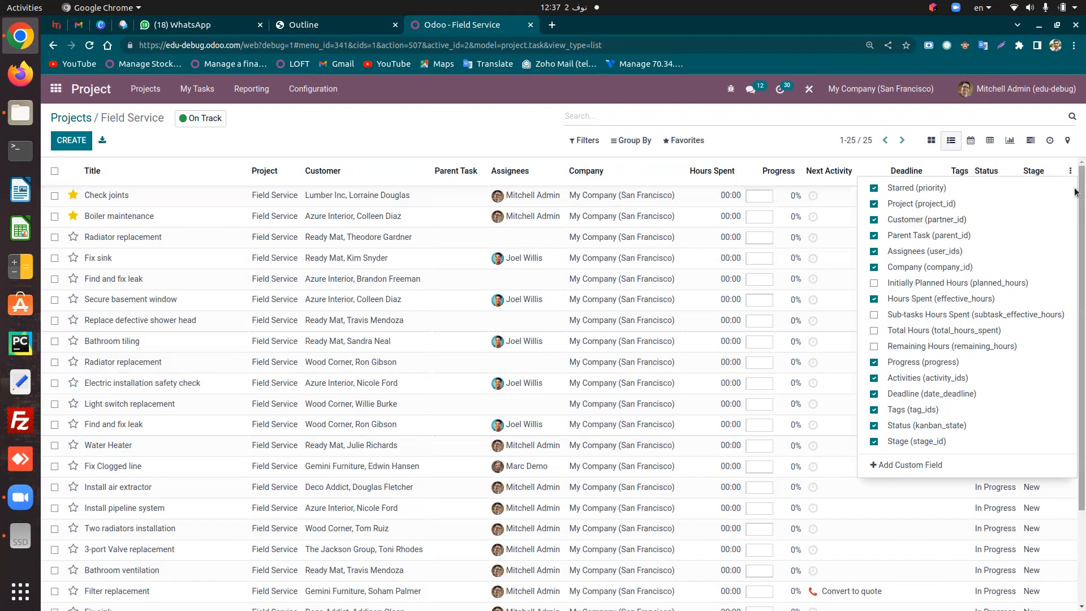
click(1070, 171)
scroll(458, 437, down, 2)
scroll(459, 437, up, 2)
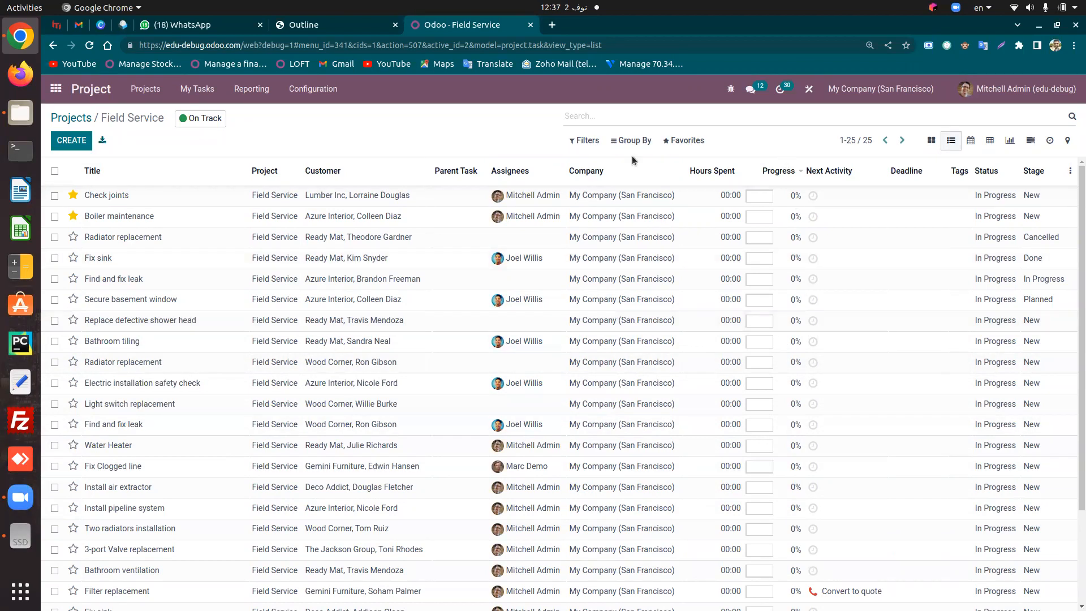
Show the Field Service tasks in the calendar view and browse the months back to July 2022
click(970, 142)
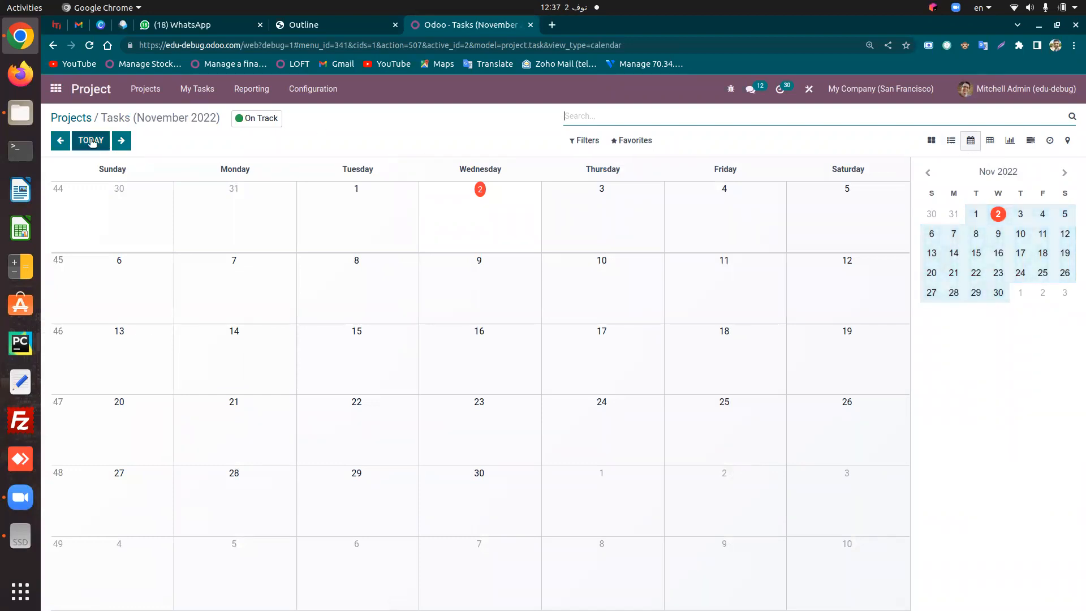
click(61, 140)
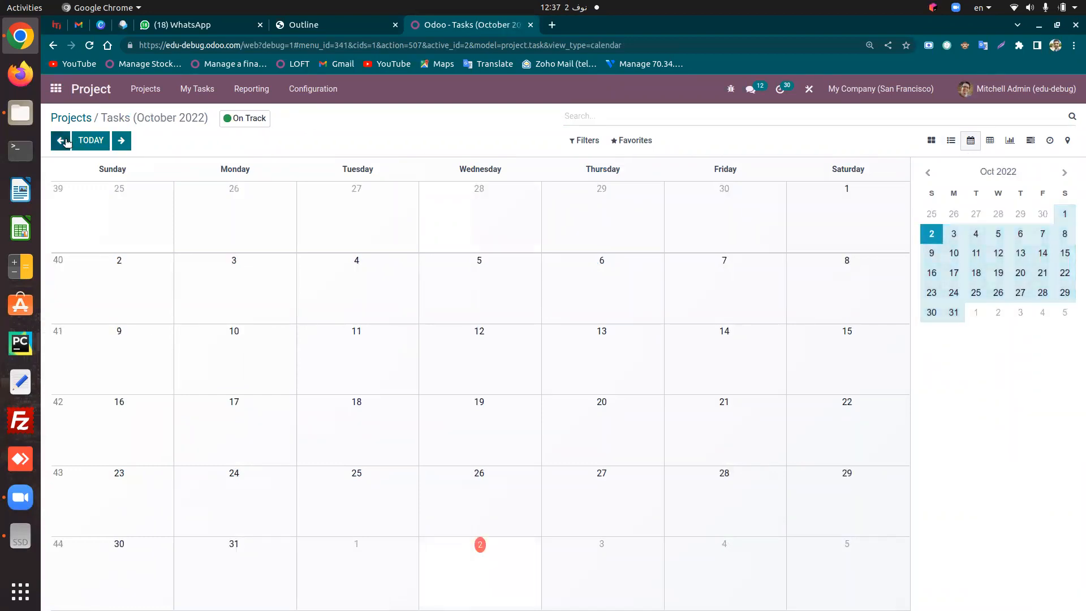
click(116, 142)
click(116, 141)
click(66, 140)
click(60, 140)
click(60, 140)
click(61, 140)
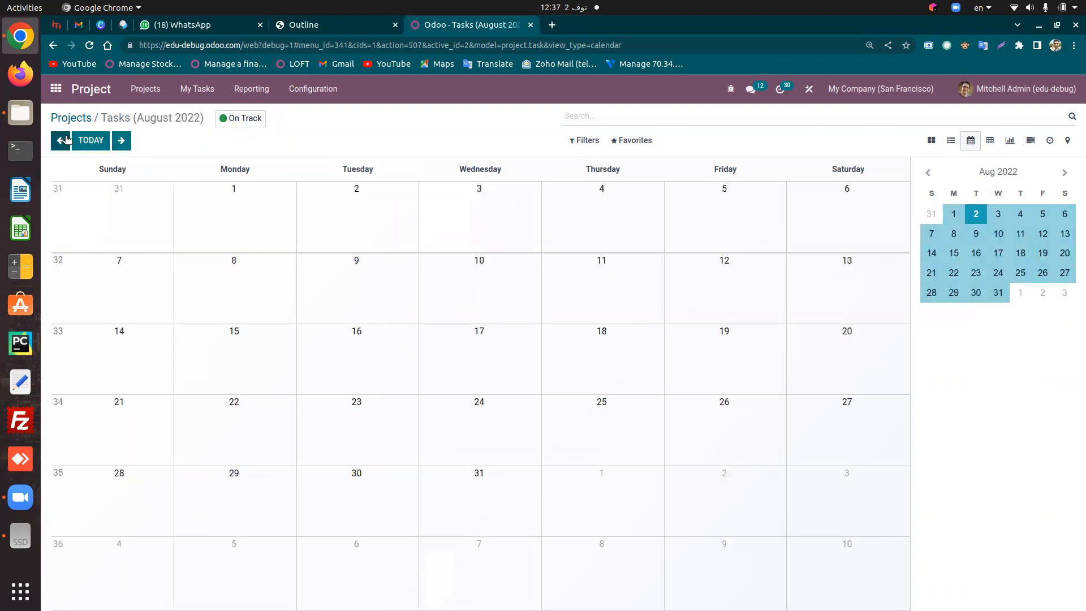
click(65, 138)
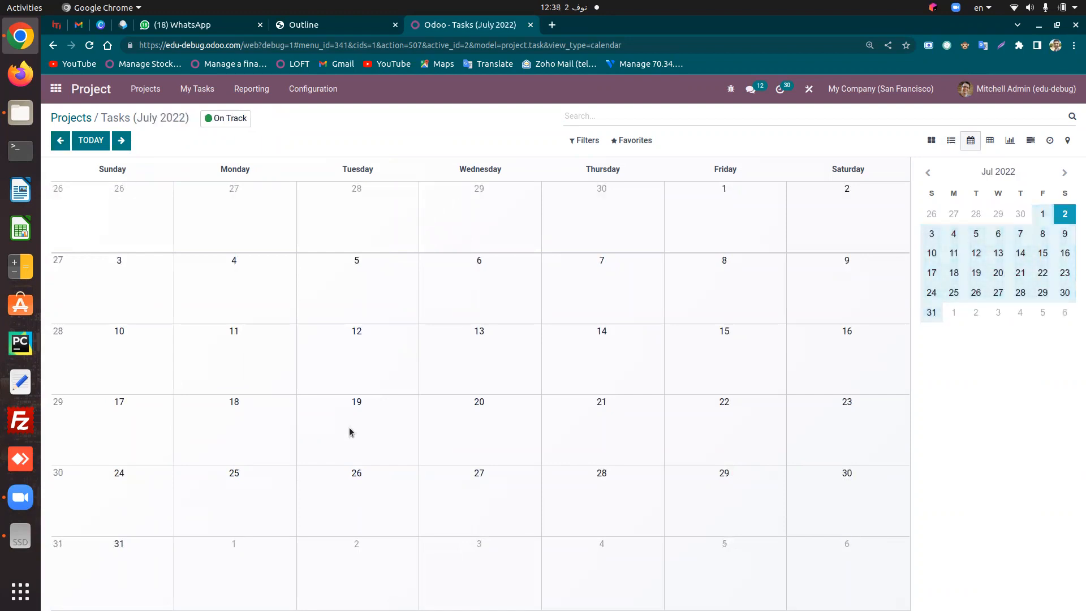
Return to the Projects overview, reopen the Field Service board and look through its New tasks
click(85, 118)
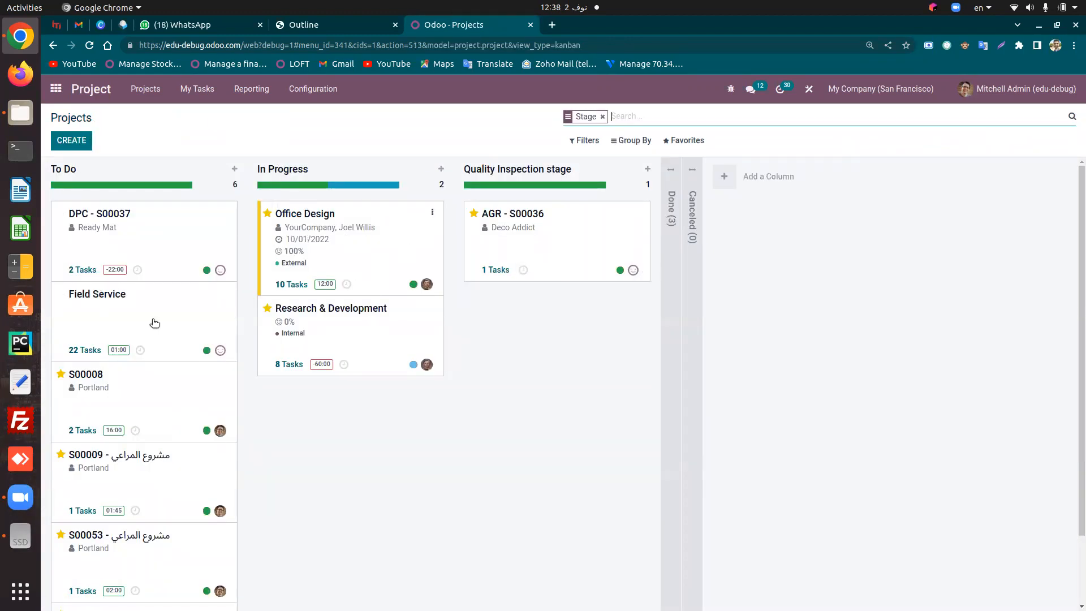
click(113, 311)
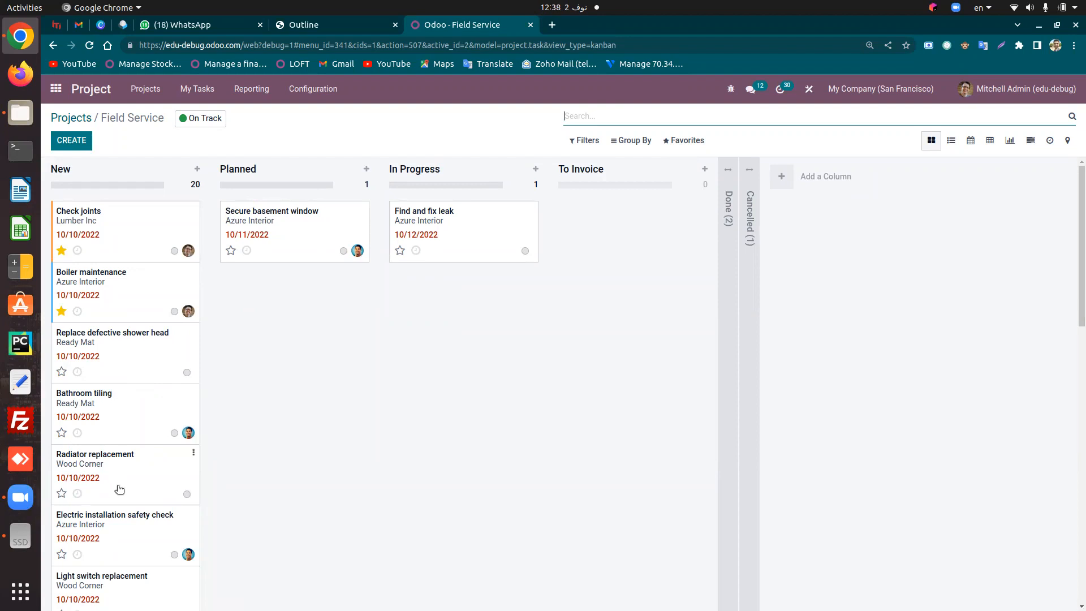
scroll(694, 379, down, 3)
scroll(986, 332, up, 3)
View the Field Service tasks in the calendar for October 2022, then as a pivot table and a Gantt chart
click(969, 142)
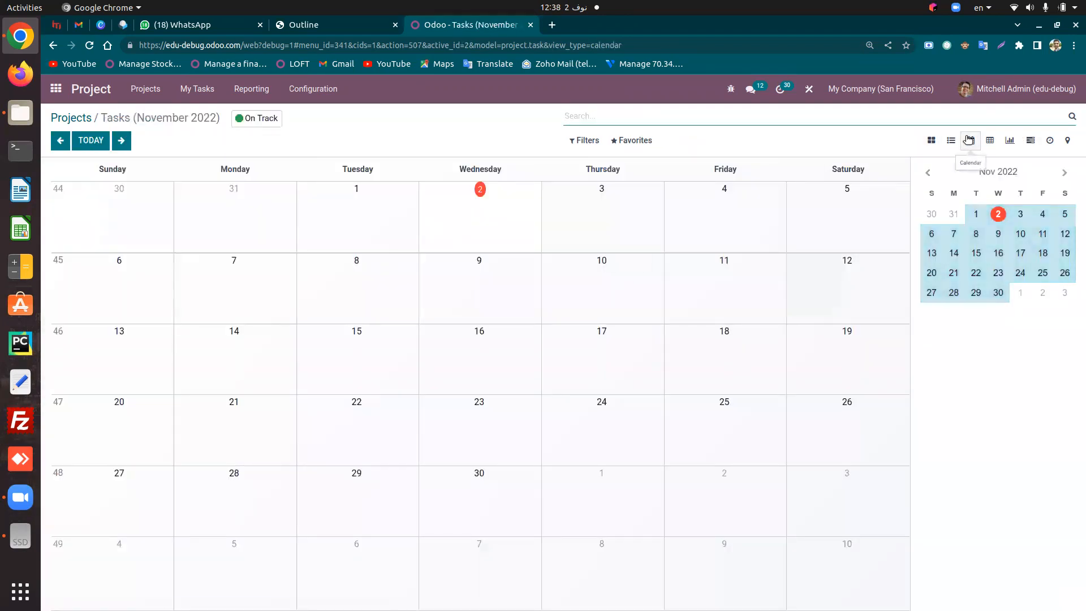
click(59, 145)
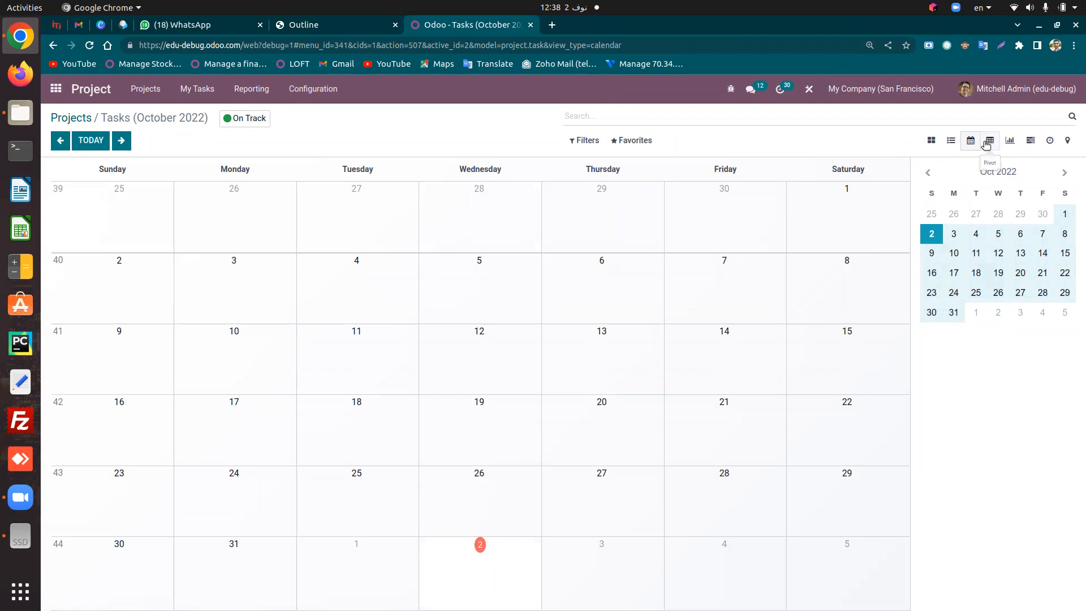
click(986, 144)
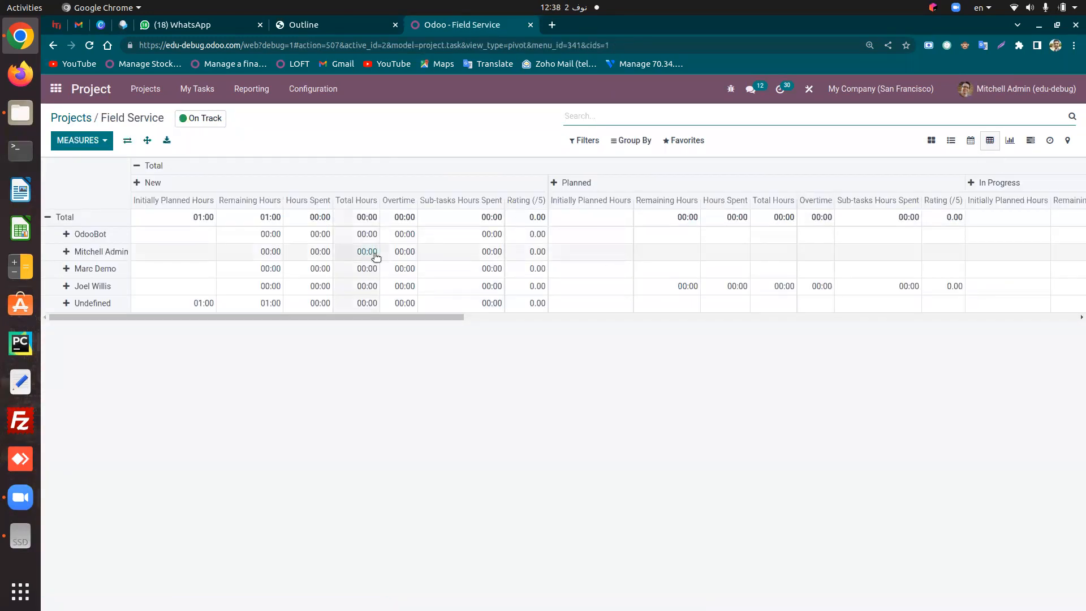
click(1030, 144)
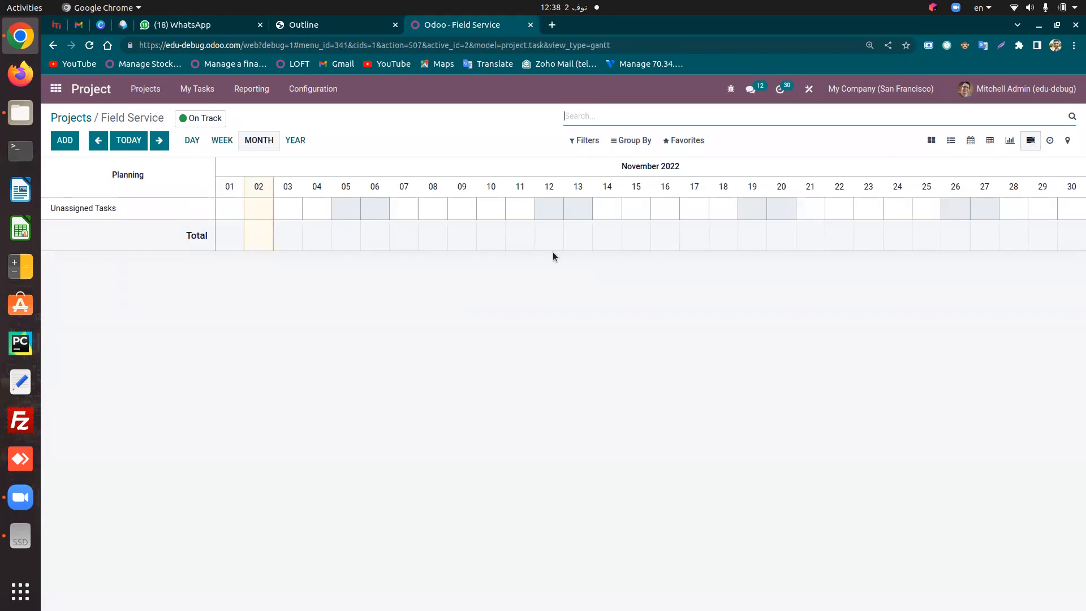
Return to the Projects overview and open the list of configured activity types
click(77, 119)
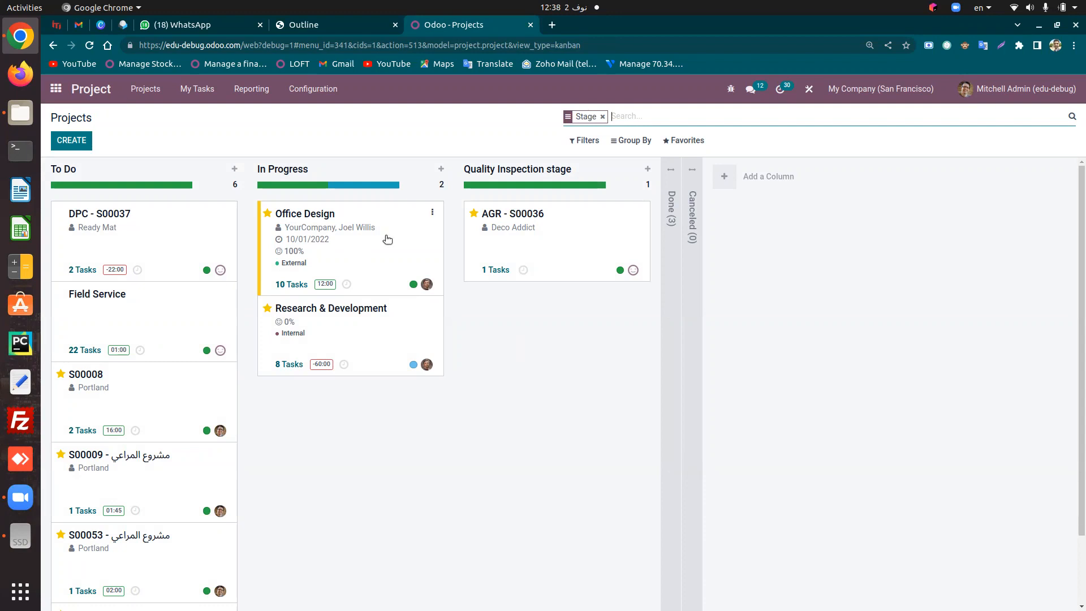
click(305, 92)
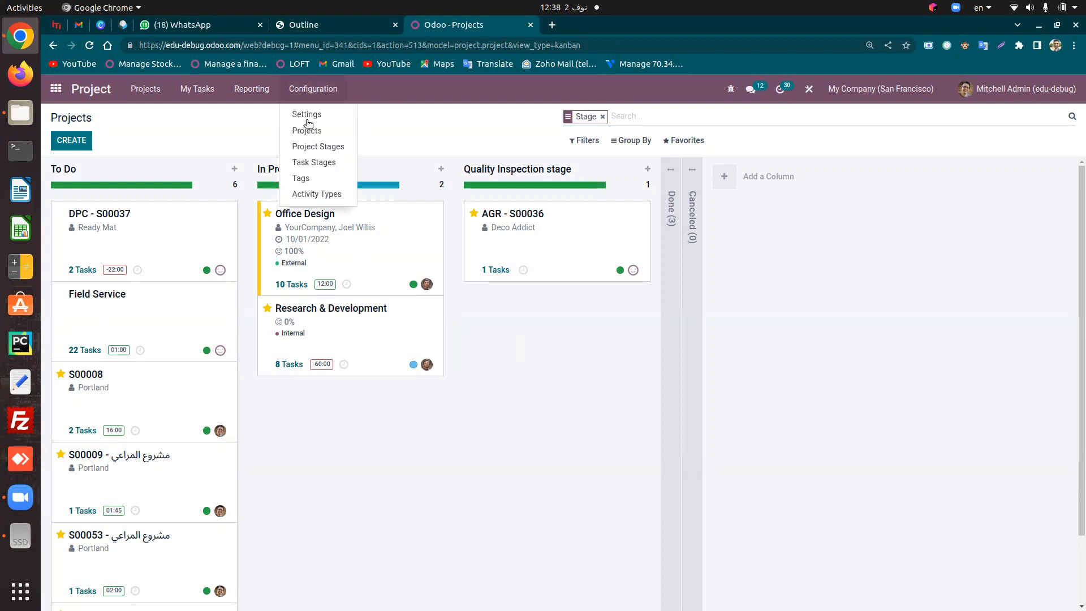
click(336, 196)
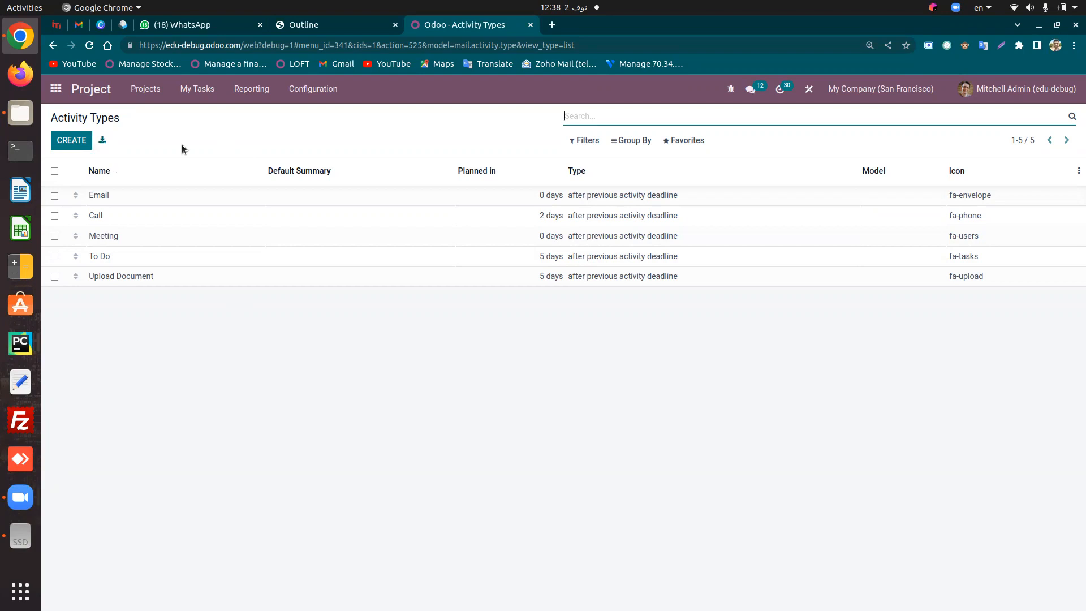
Reopen the Field Service board from the Projects overview and examine the activity indicator on the "Find and fix leak" card
click(190, 92)
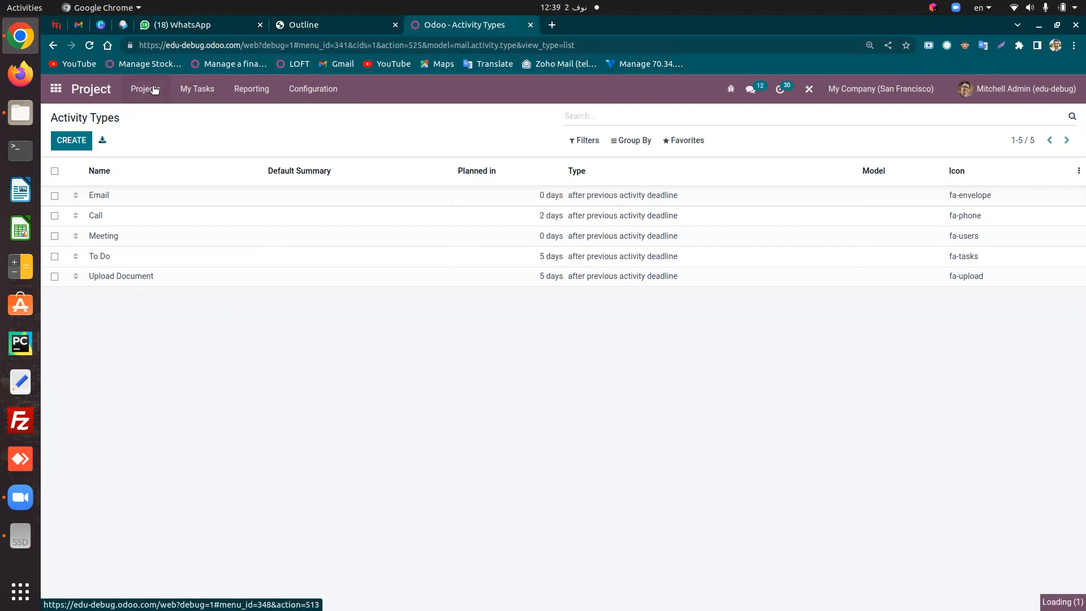
click(154, 89)
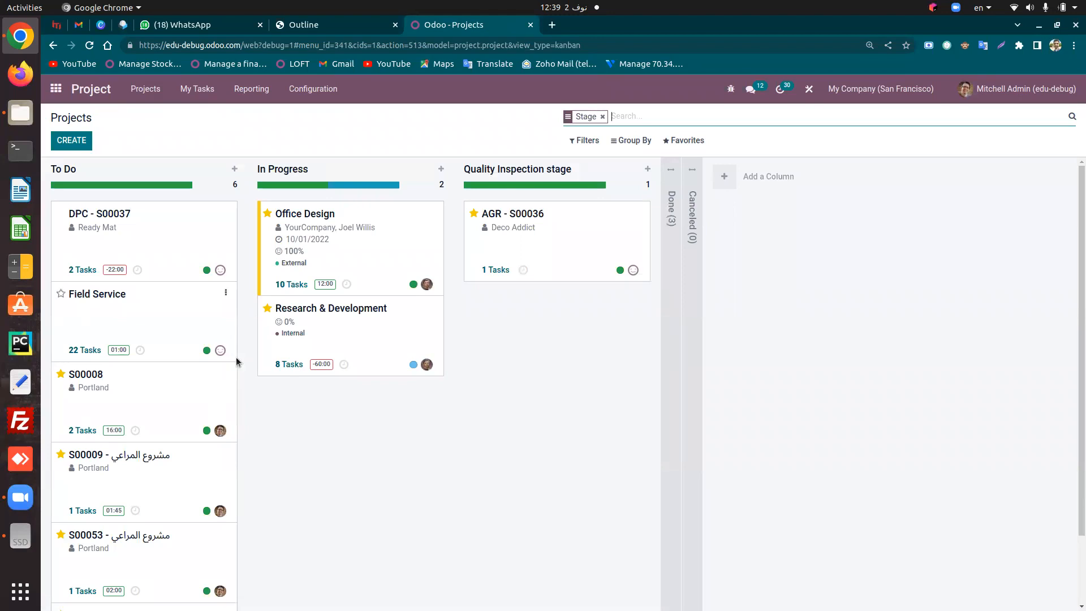
click(104, 310)
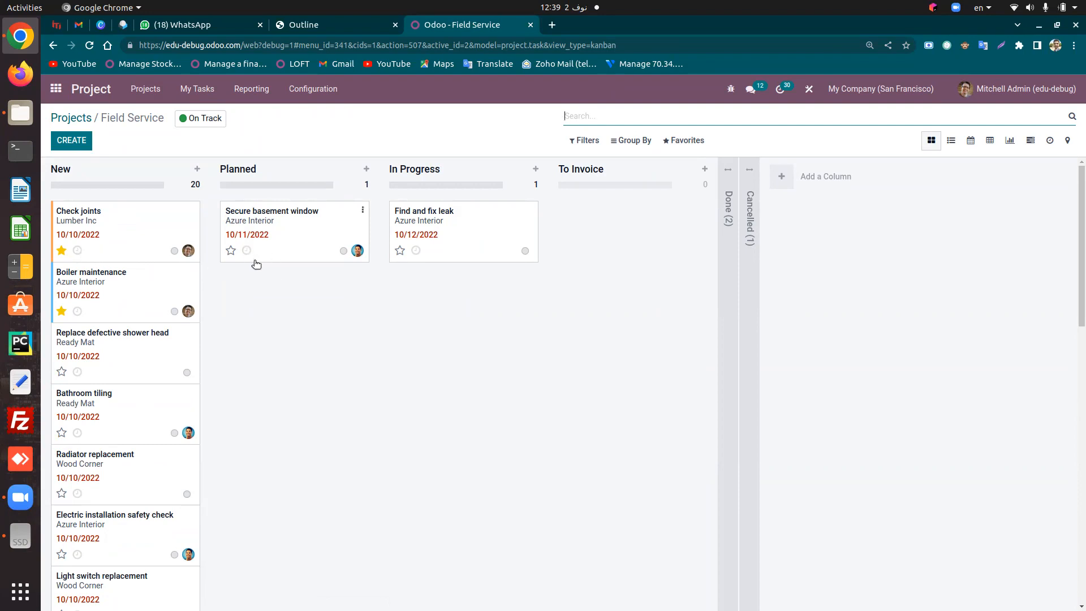
scroll(378, 390, up, 5)
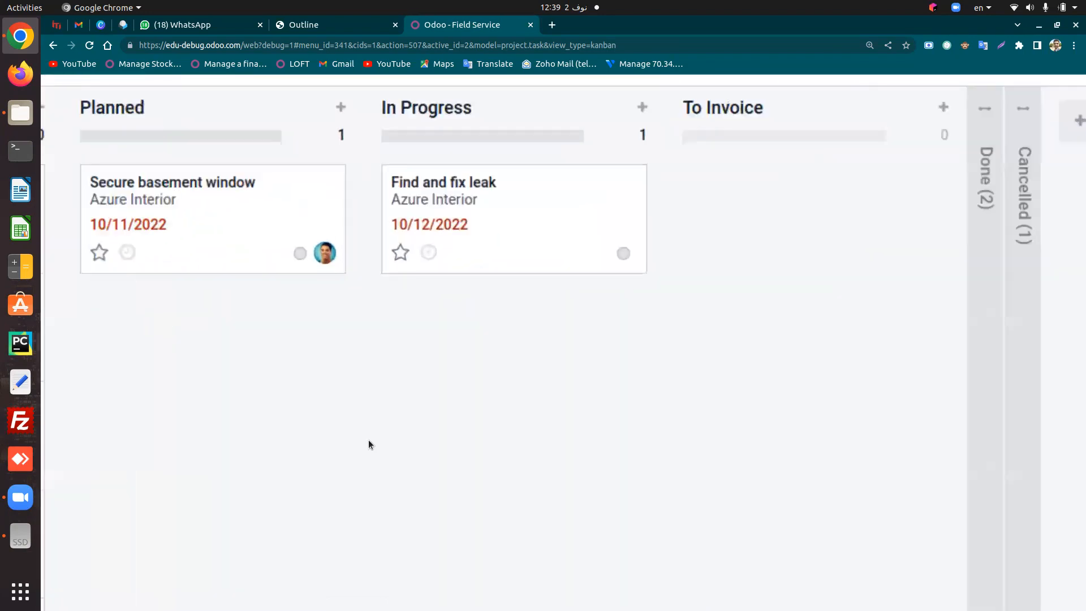
scroll(359, 329, up, 5)
scroll(362, 414, up, 1)
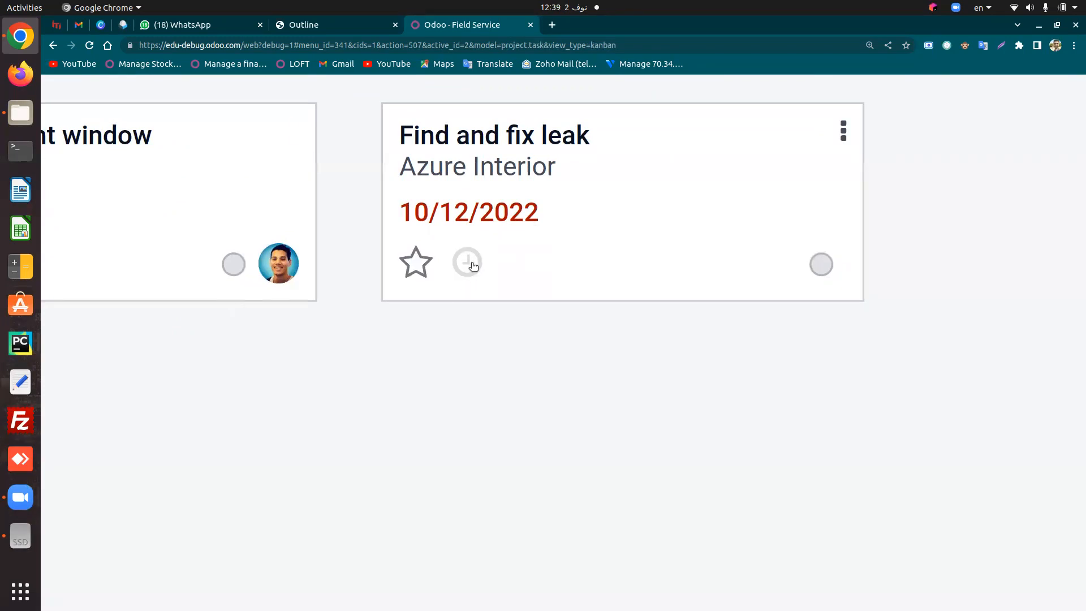
scroll(472, 273, down, 5)
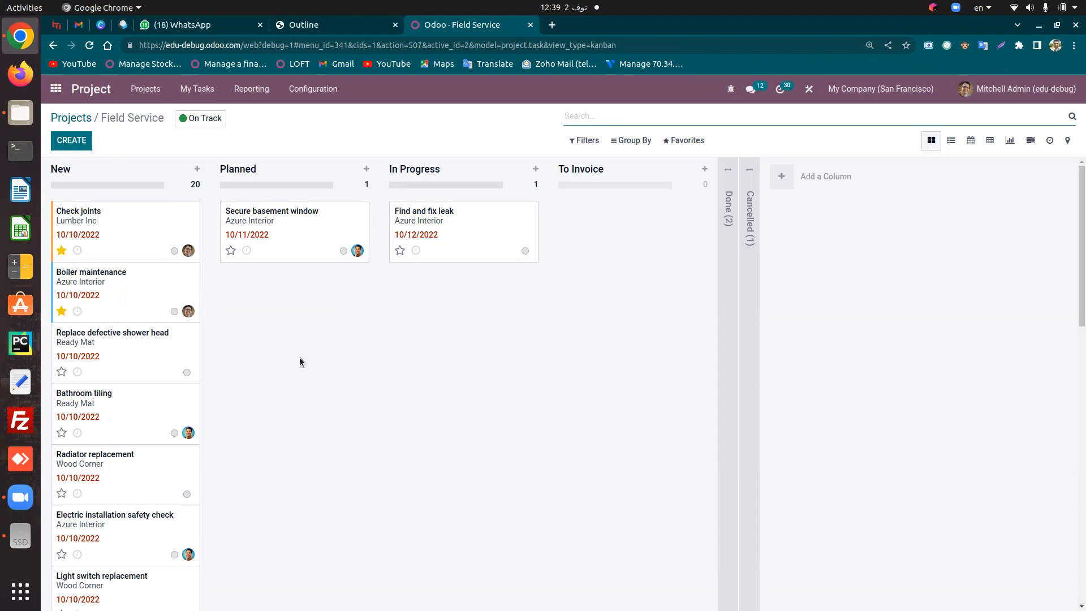
Open the "Check joints" task and look at its timesheets and description
click(130, 226)
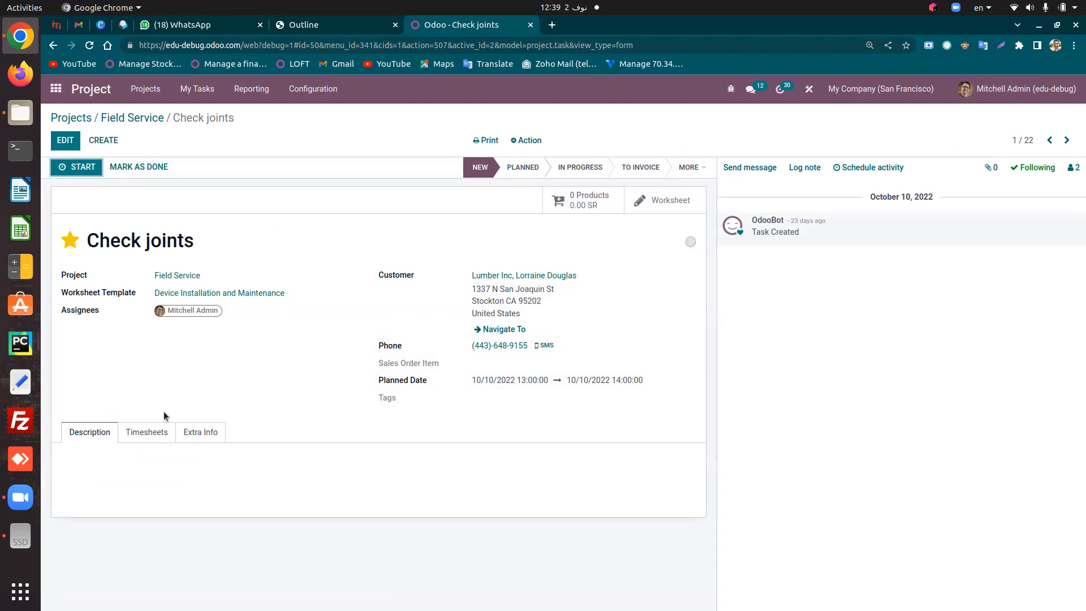
click(162, 431)
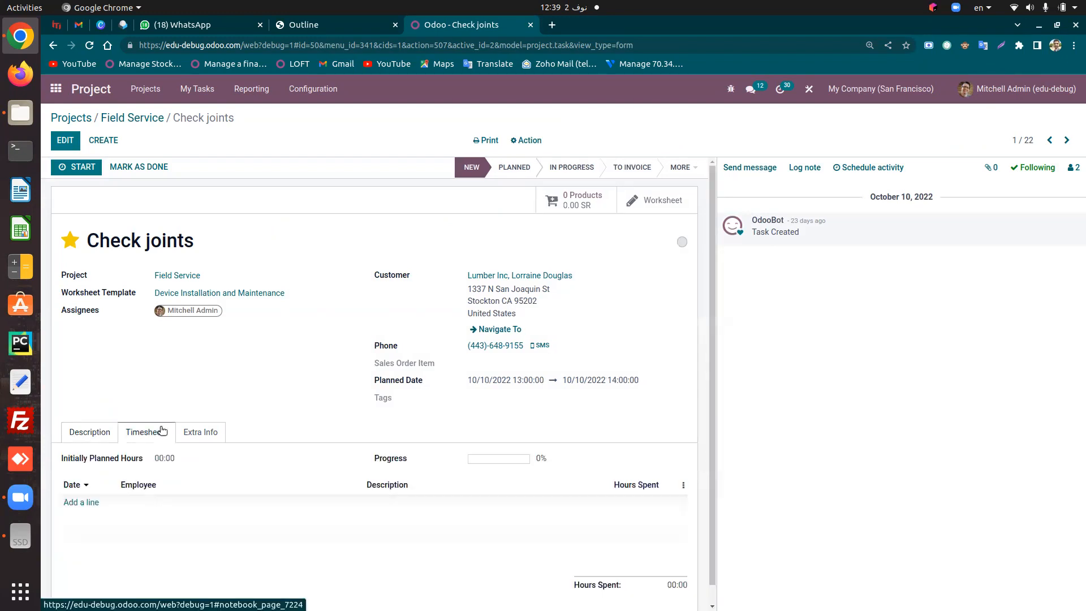
click(91, 433)
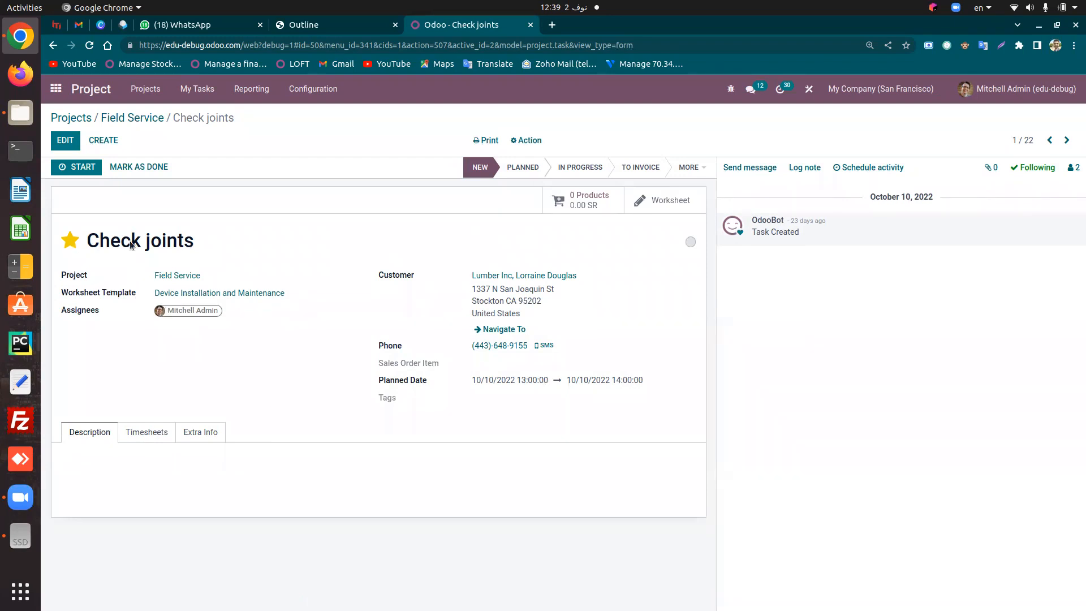
Start scheduling a To Do activity on the "Check joints" task, due 11/03/2022, and keep the current admin user as assignee
mouse_move(158, 240)
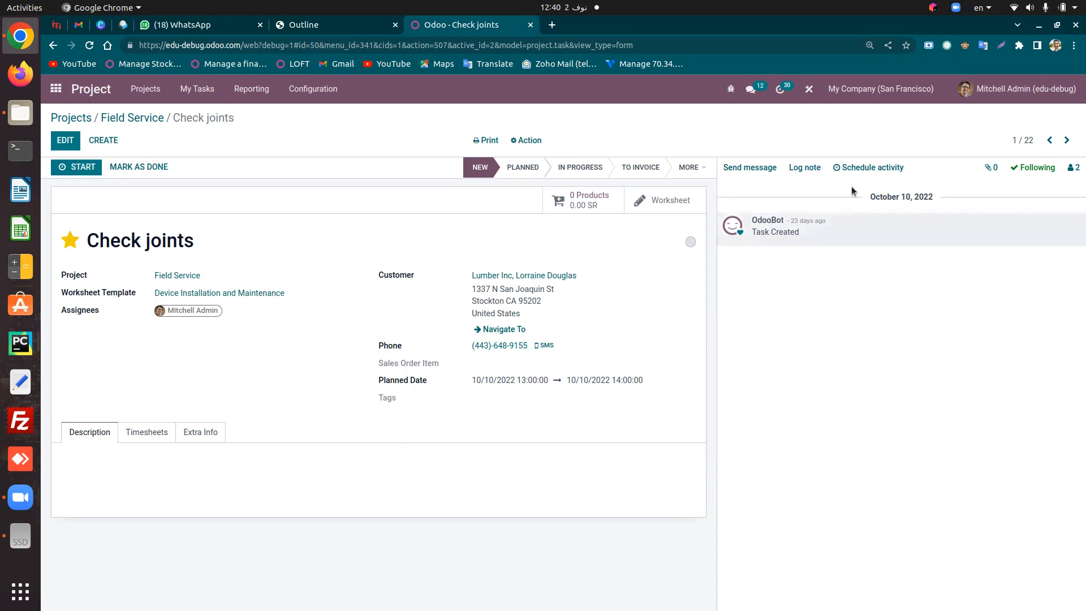
click(860, 167)
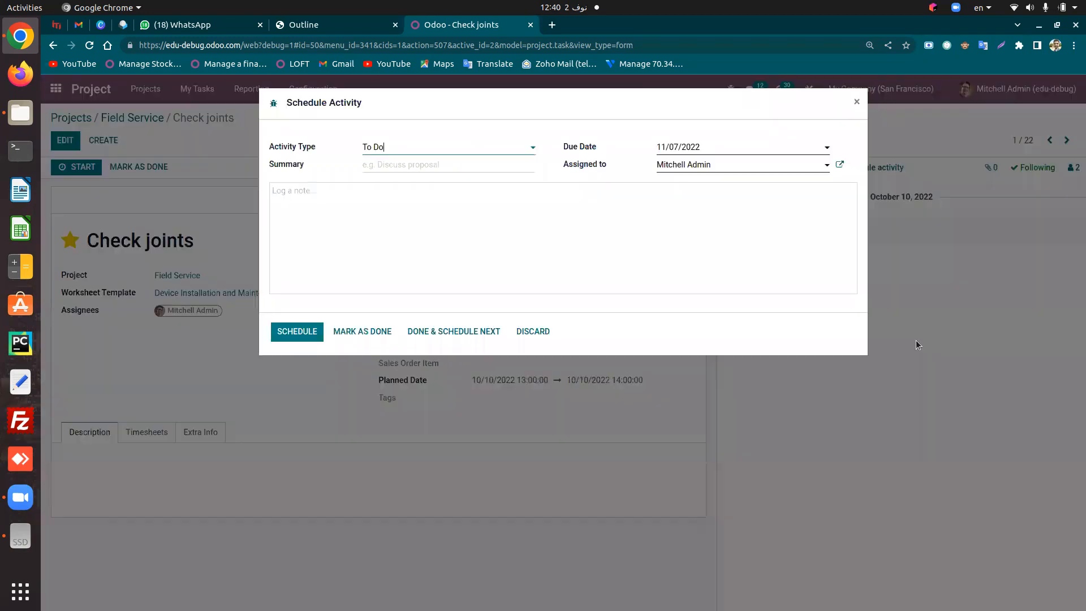
click(400, 148)
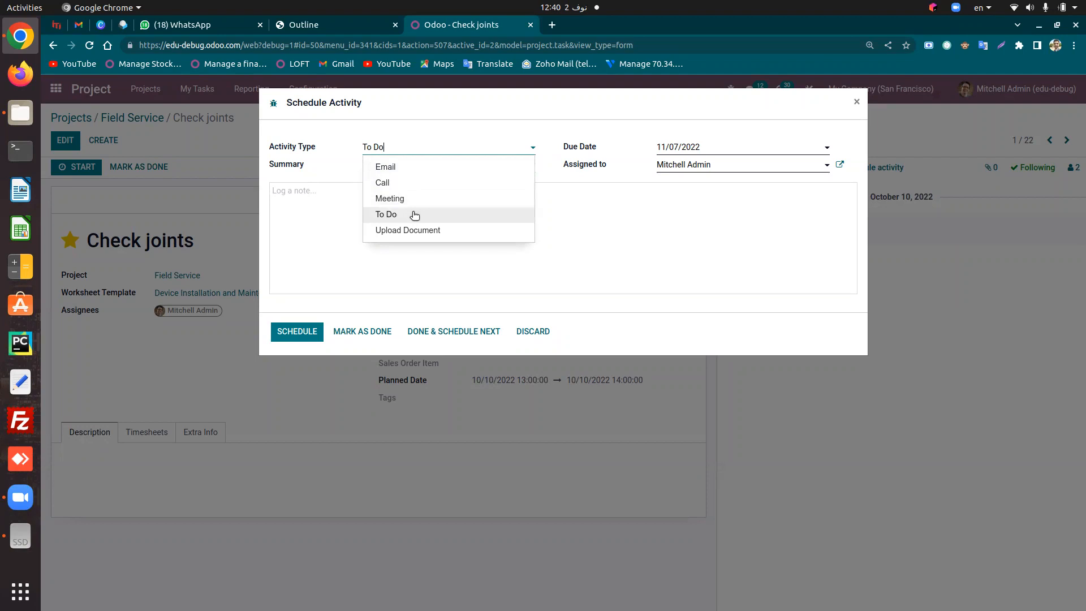
click(446, 214)
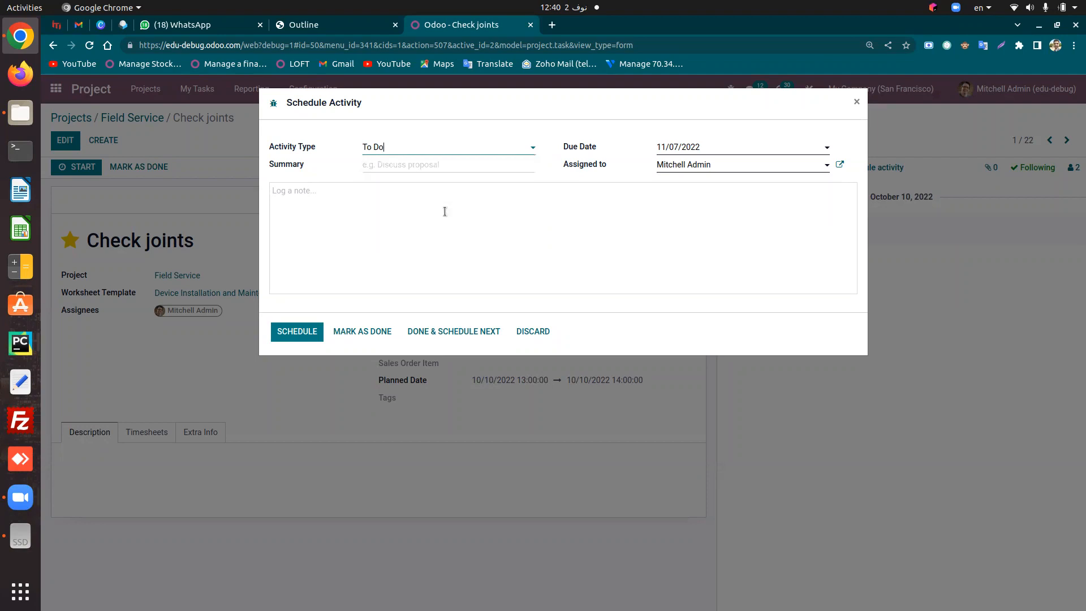
click(702, 148)
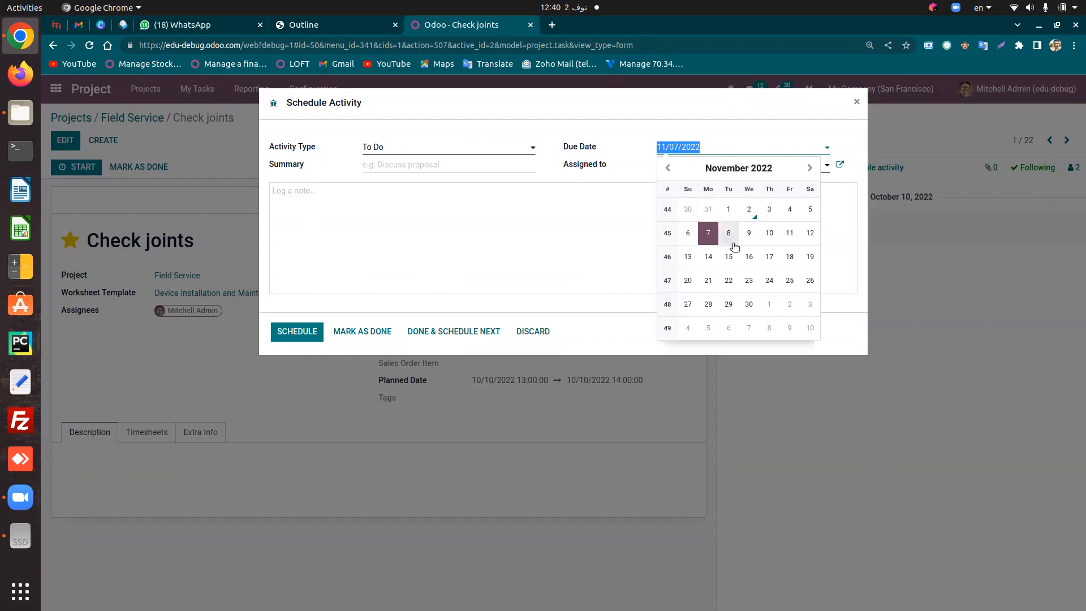
click(767, 210)
click(726, 169)
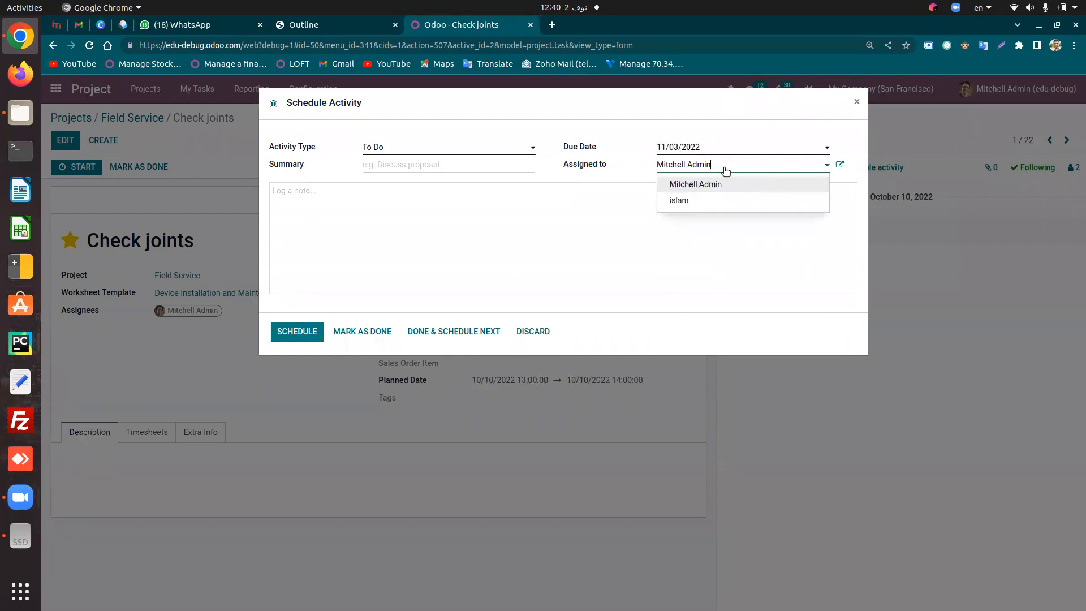
click(698, 184)
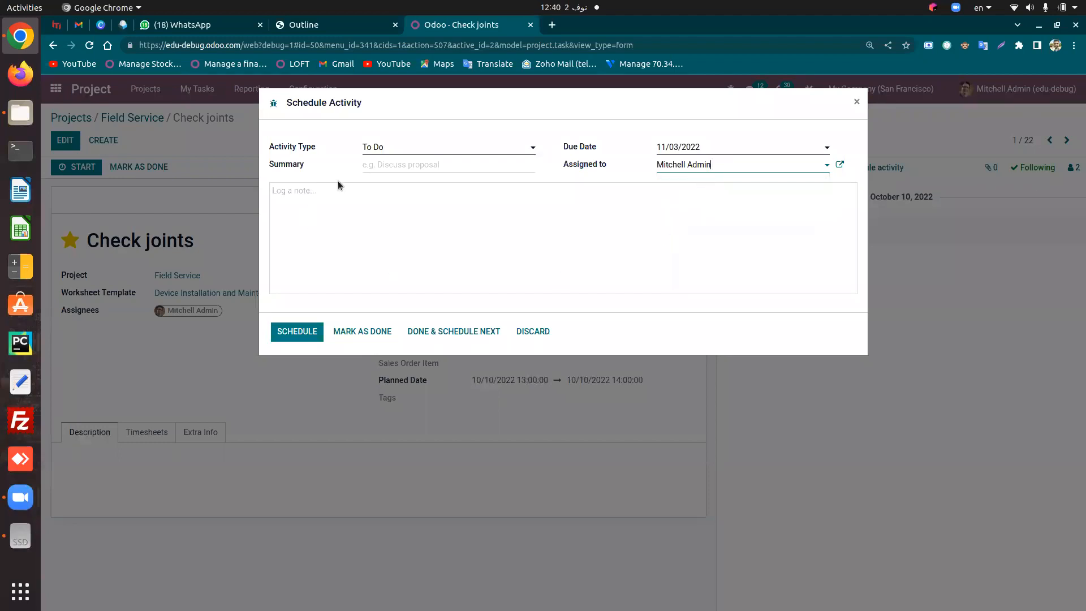
Enter "Schedule a meeting" as the activity's summary
click(423, 168)
text(S)
key(BackSpace)
text(Shedule)
key(BackSpace)
key(BackSpace)
key(BackSpace)
key(BackSpace)
key(BackSpace)
key(BackSpace)
text(ch)
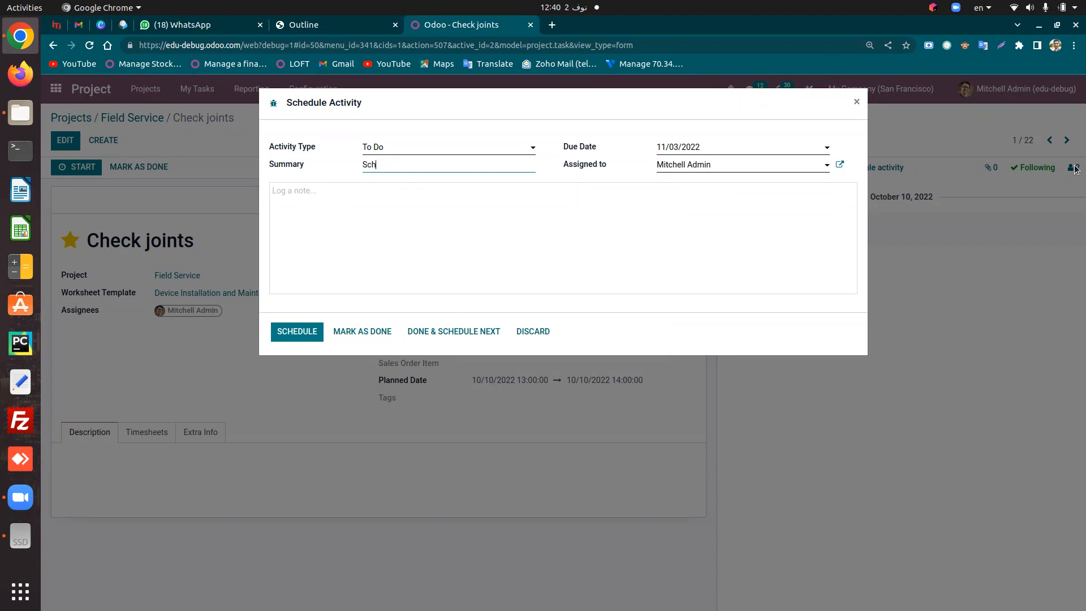
text(edule a meeting)
Add the note "Plz, schedule a meeting with the clients' engineers before checking joints.", correcting its spelling, and schedule the activity
click(291, 205)
text(Plz, )
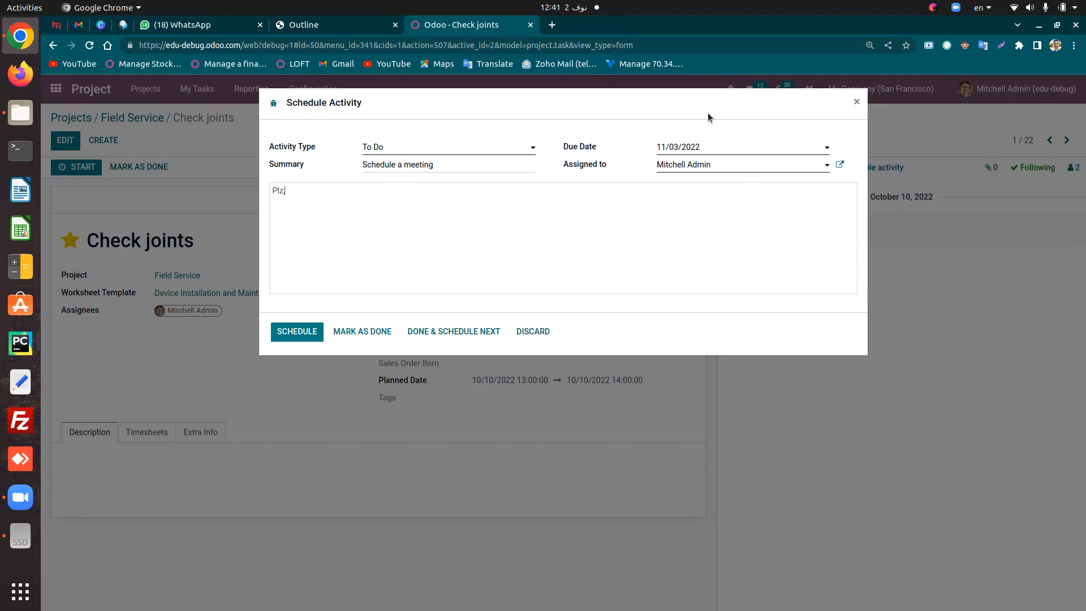
text(schedule a meeting with the client s' )
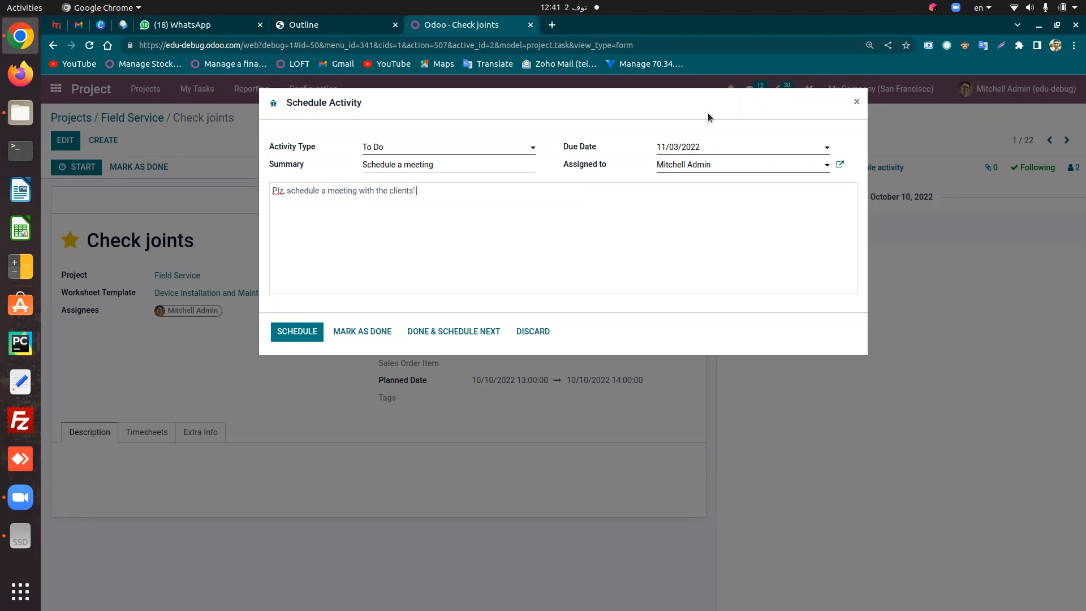
text(engineeers)
key(BackSpace)
text(before checking joints)
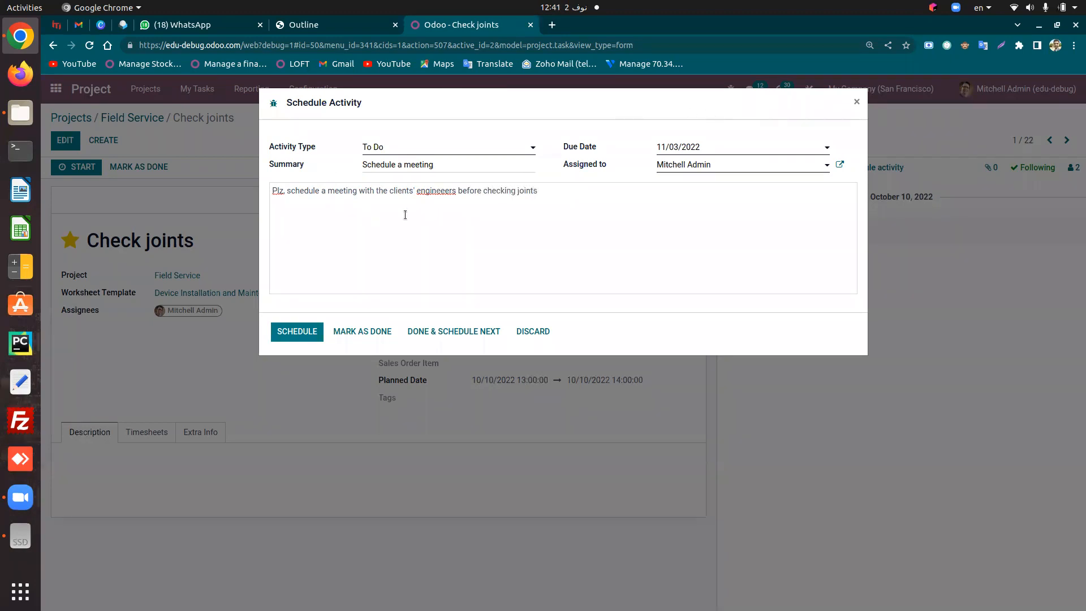
right_click(444, 191)
click(484, 202)
click(579, 203)
text(.)
click(320, 339)
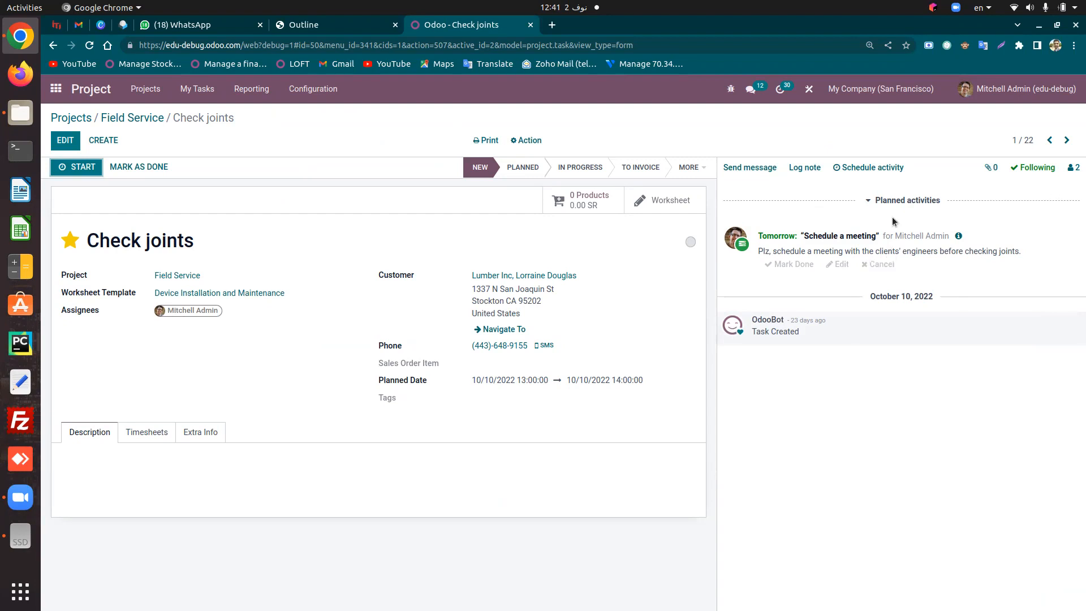
Review the planned activity's summary, note, assignee and due day on the "Check joints" task
drag(804, 234, 880, 238)
drag(758, 250, 799, 251)
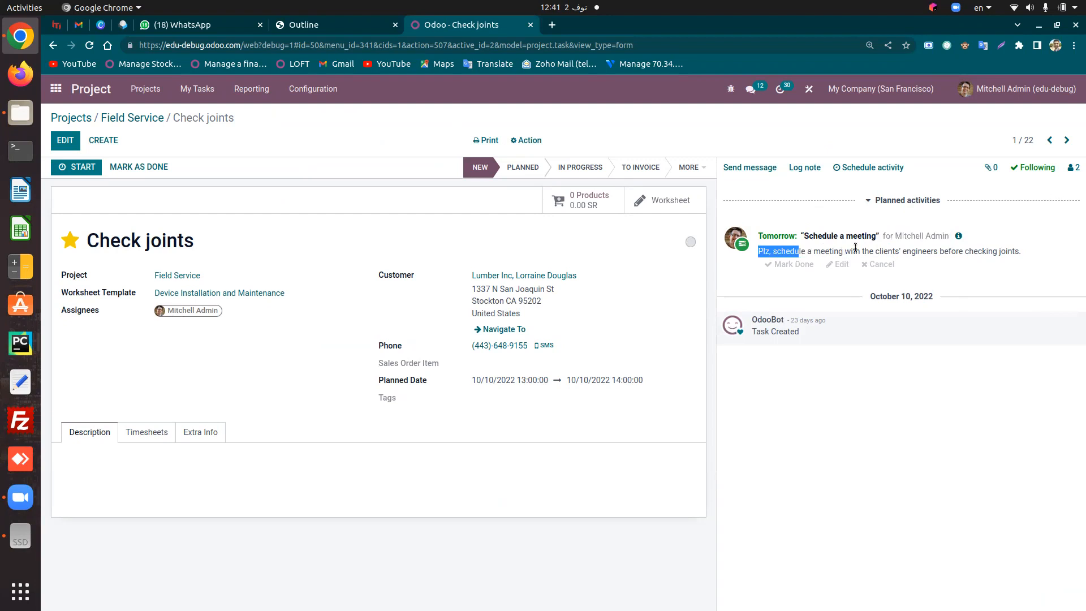
click(815, 255)
triple_click(909, 236)
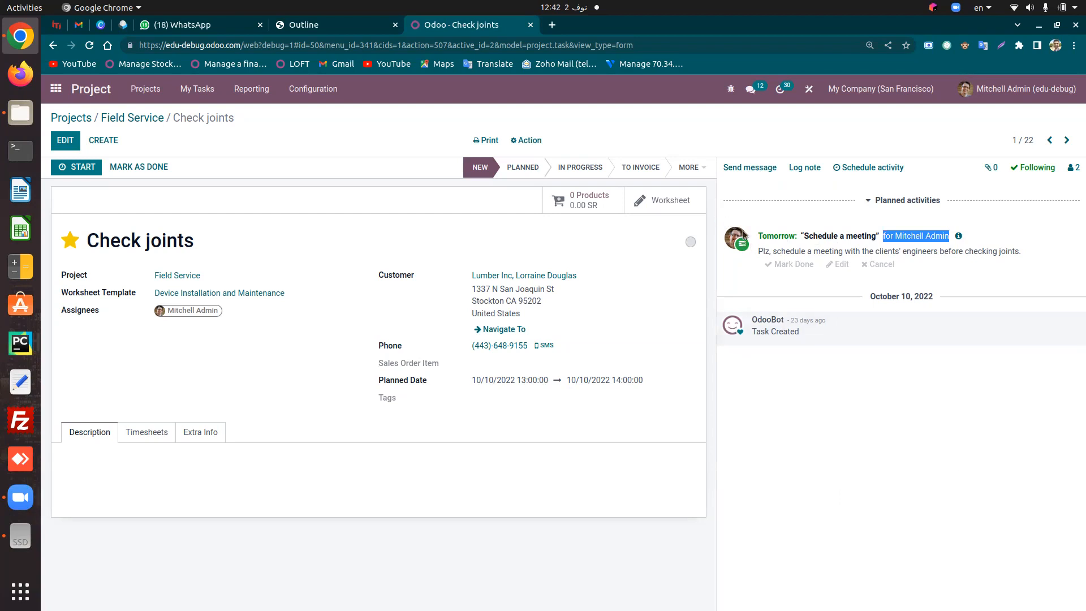
double_click(775, 236)
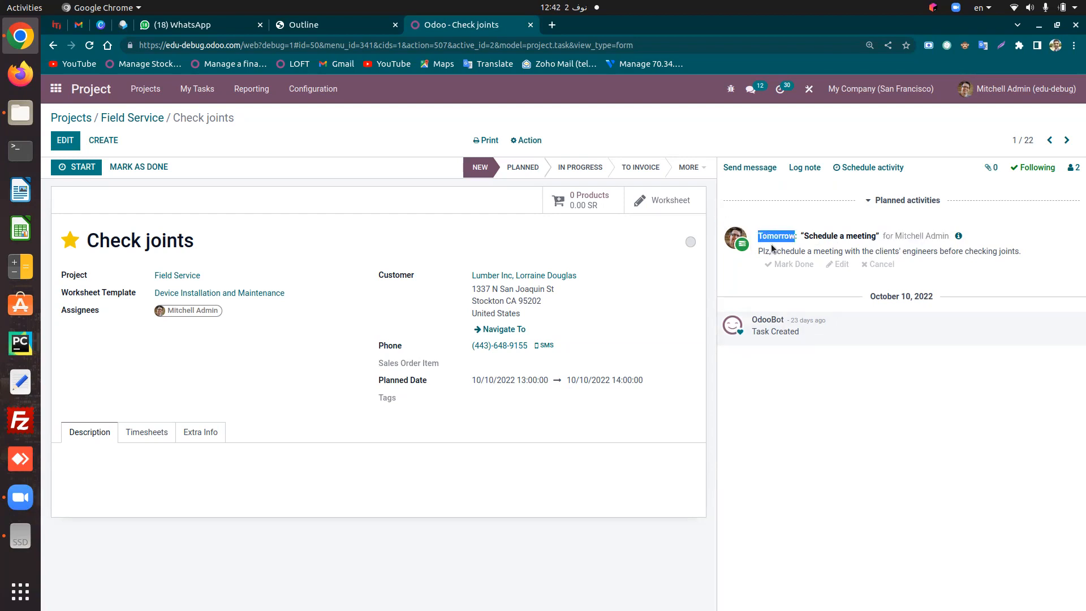
double_click(919, 236)
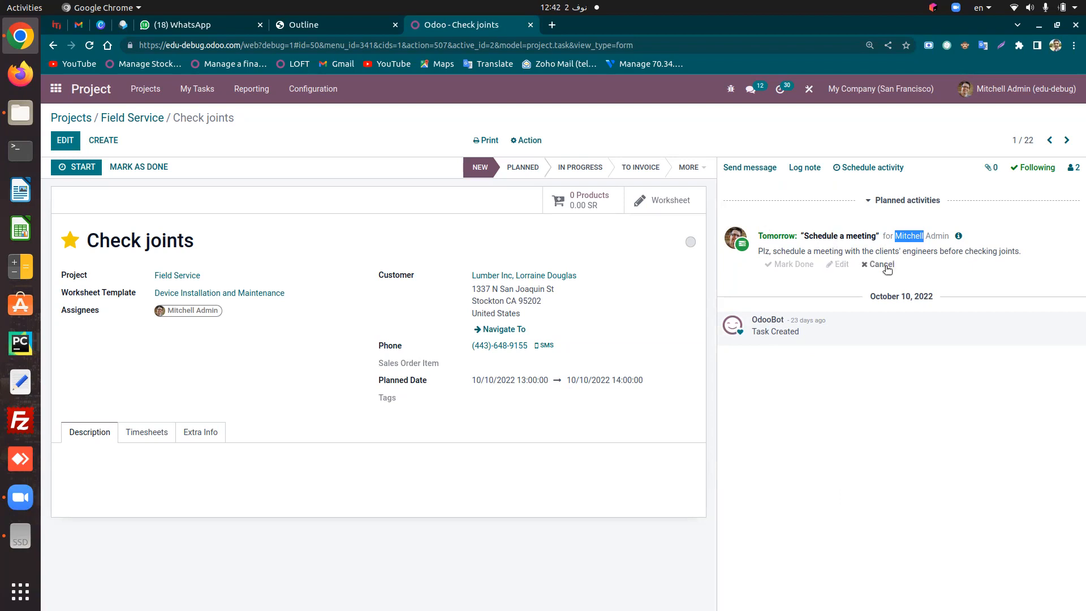
click(803, 215)
Look through the overview of late, current and future activities by document type and compare it with the planned activity
click(781, 89)
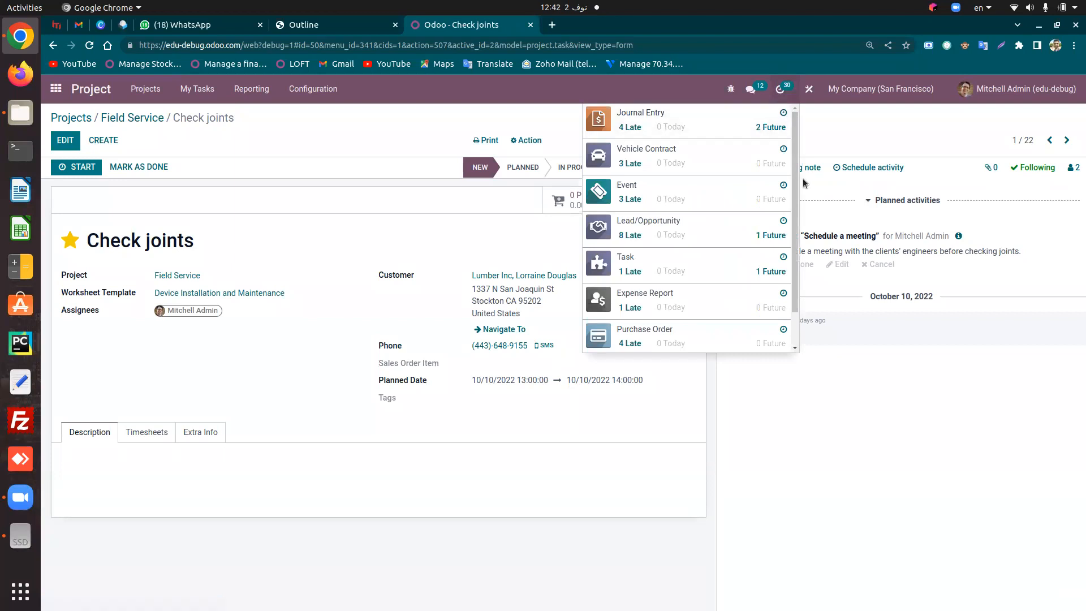
scroll(707, 255, down, 1)
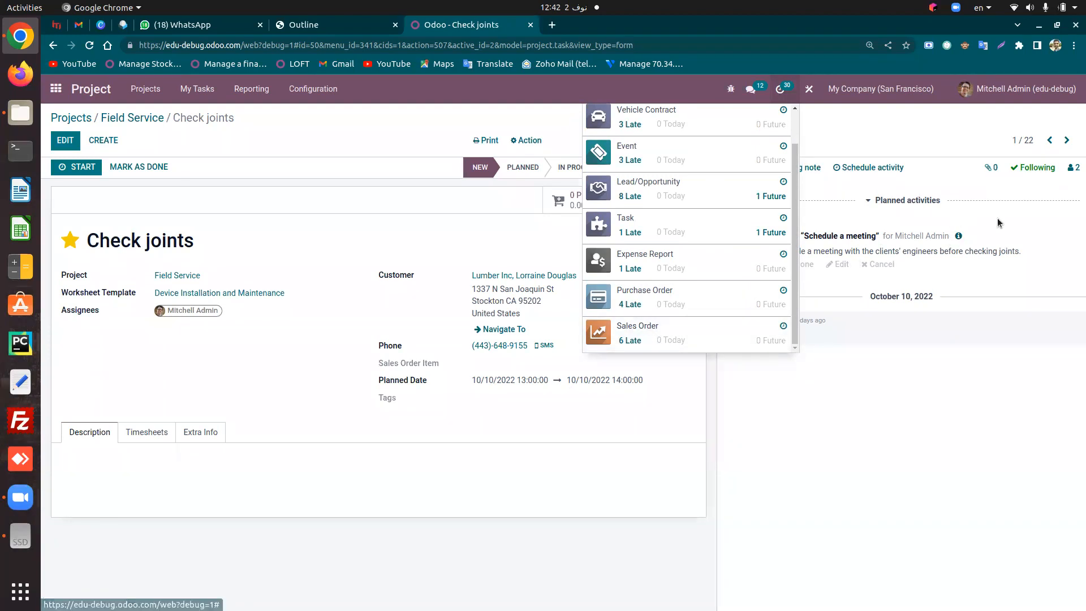
click(891, 176)
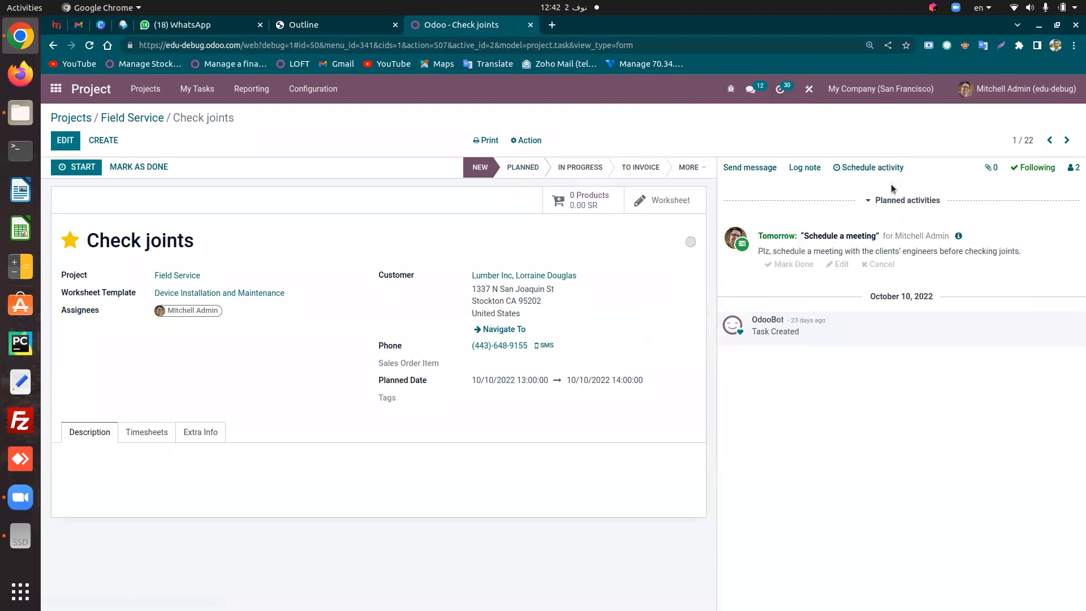
mouse_move(881, 335)
drag(1023, 251, 998, 251)
click(945, 251)
click(783, 90)
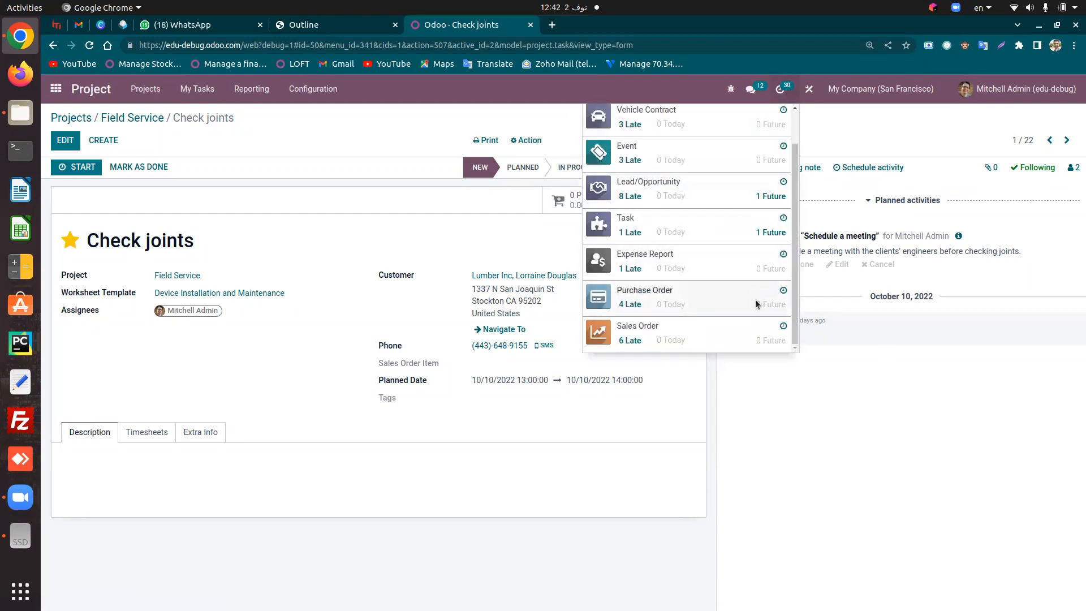
click(796, 410)
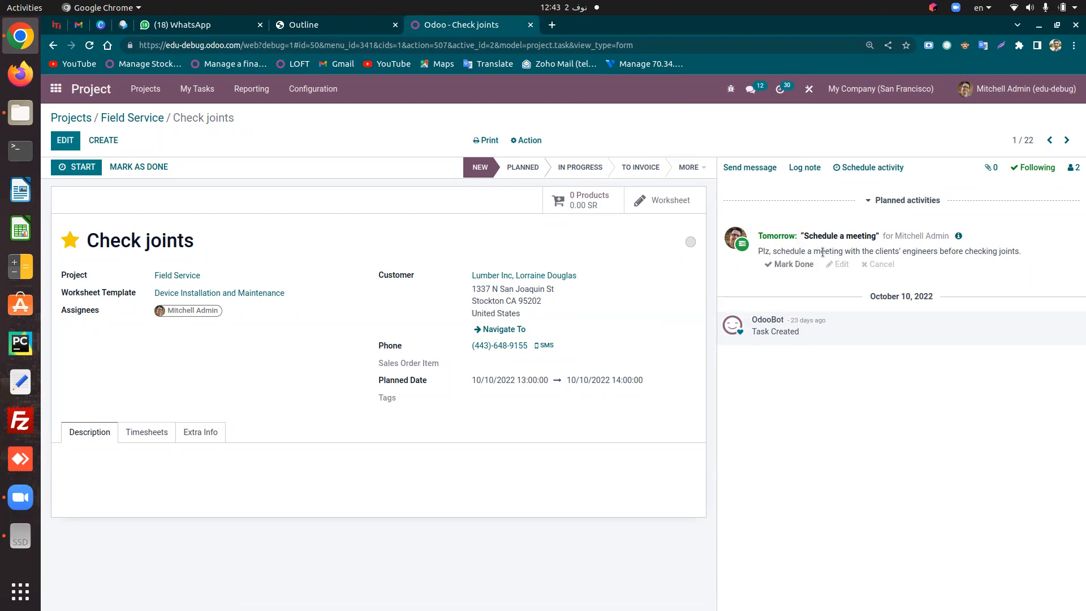
Mark the planned activity as done with the feedback "I have called the customer and he wants to change the meeting appointment"
click(792, 264)
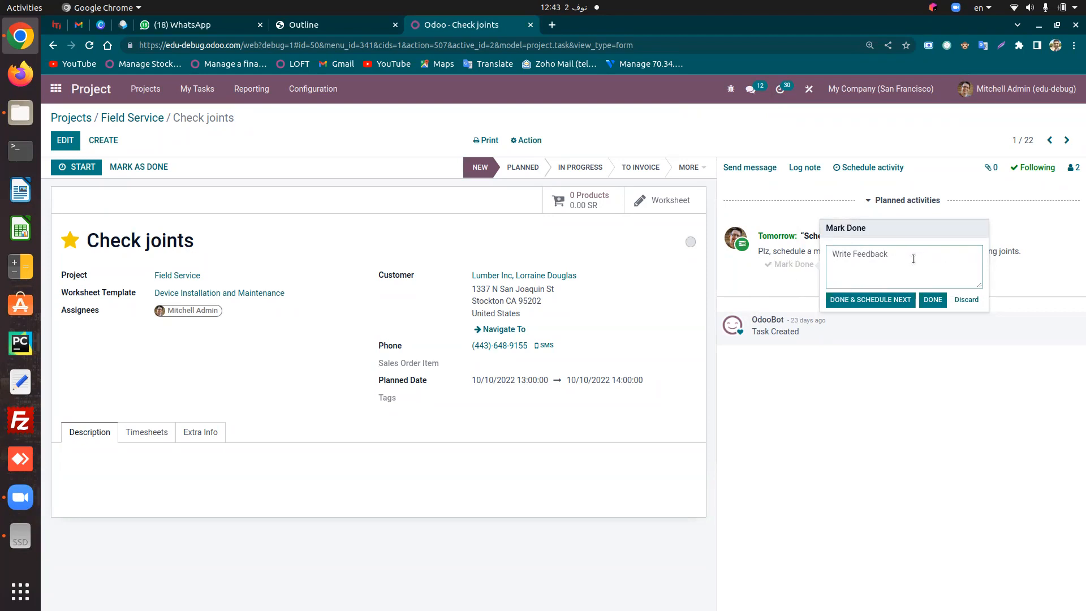
text(I have called the customer and he wants to change th)
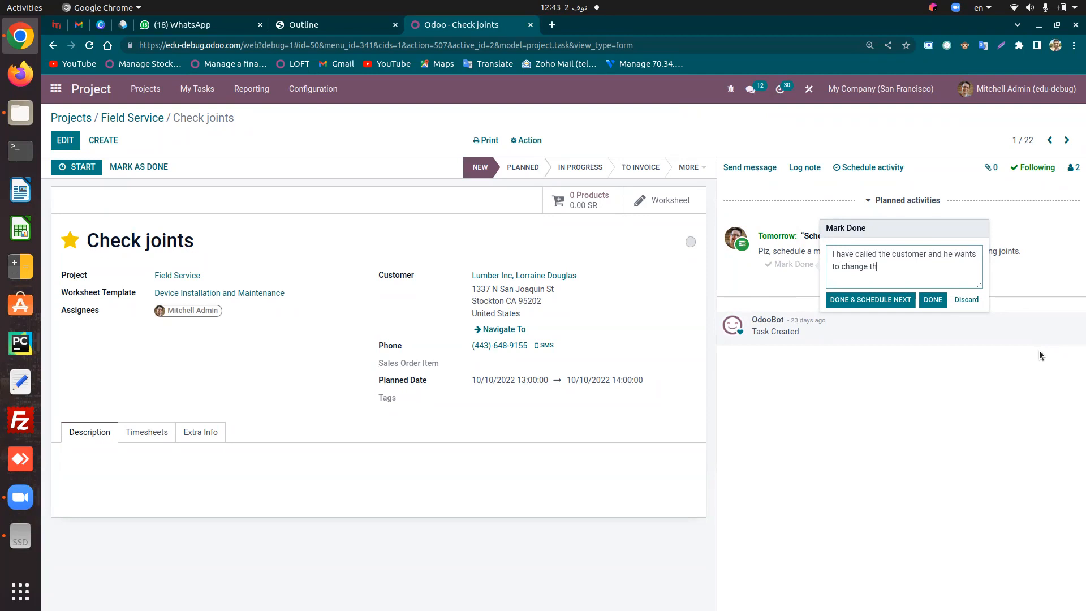
text(e meeting appointment)
click(933, 300)
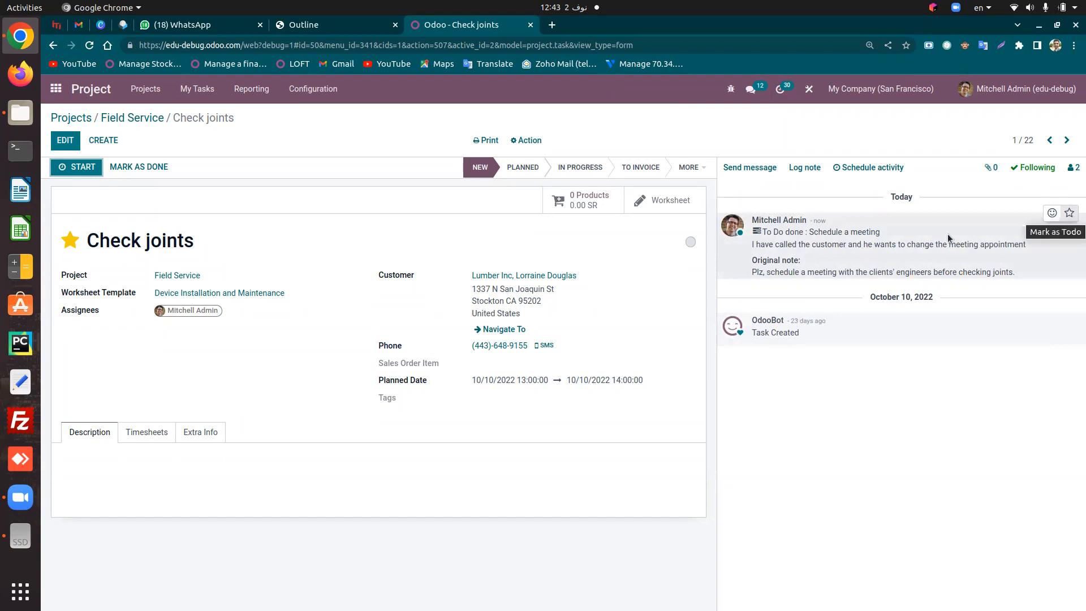
Mark the completed activity's message as a to-do, and add and remove a smiley reaction on it
click(1070, 216)
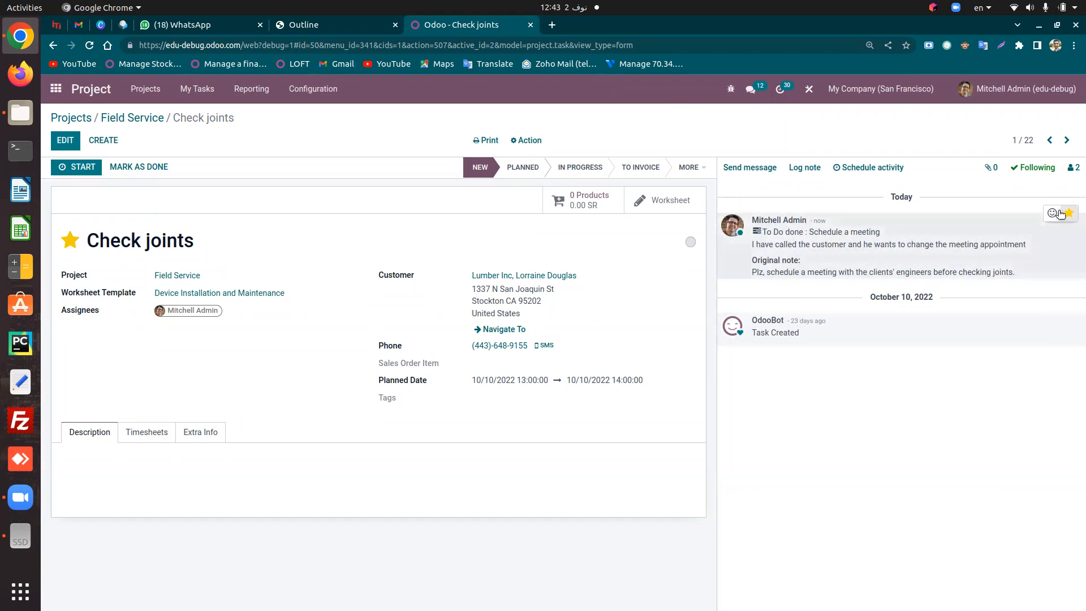
click(1058, 214)
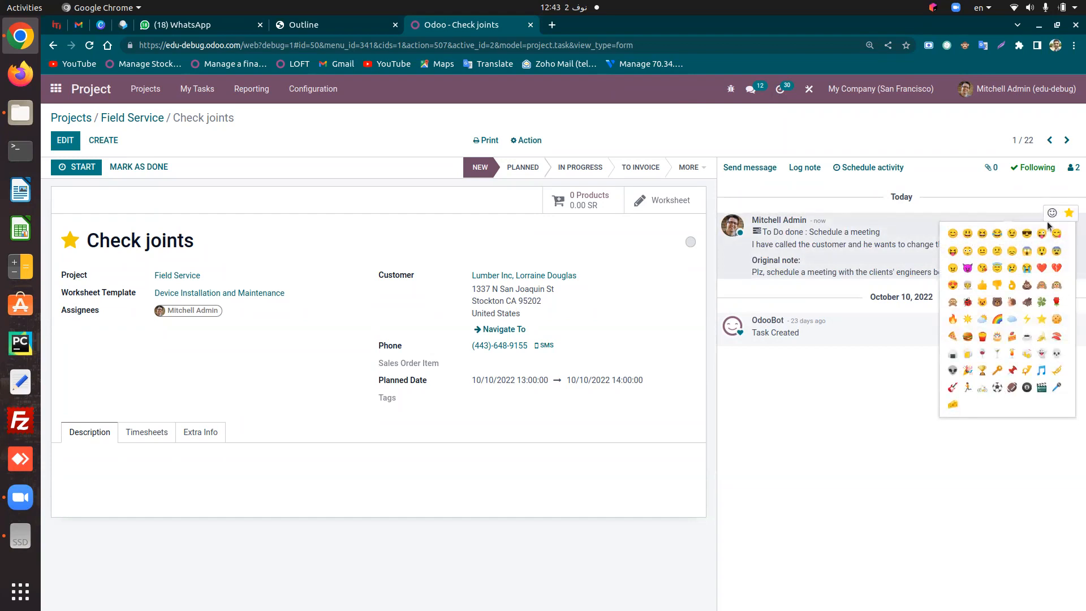
click(968, 232)
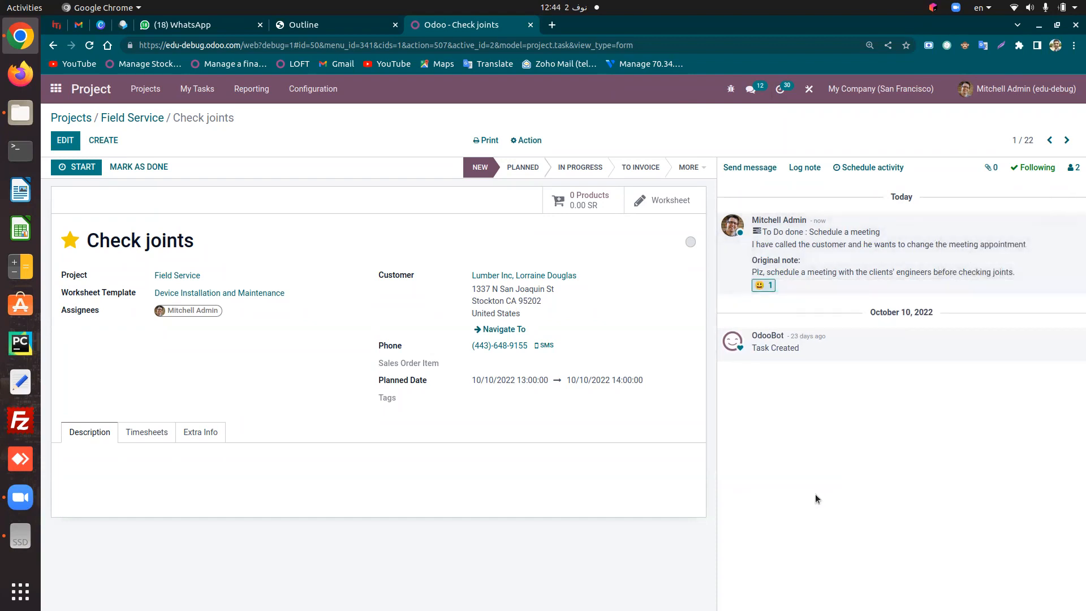
click(763, 285)
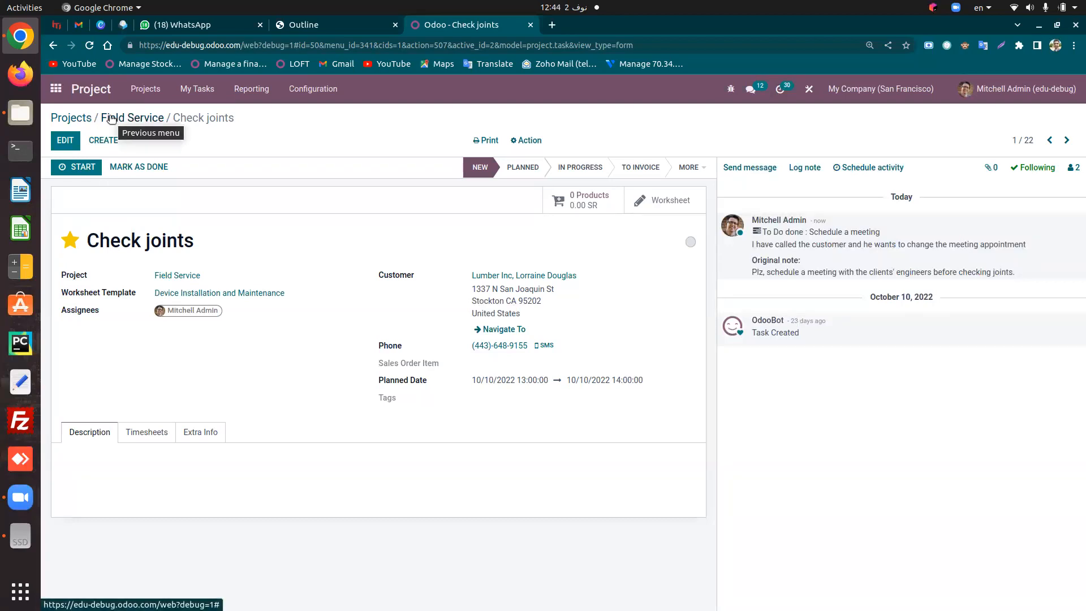
Open the "Internal training" task in the Office Design project and look at its description and timesheets
click(78, 119)
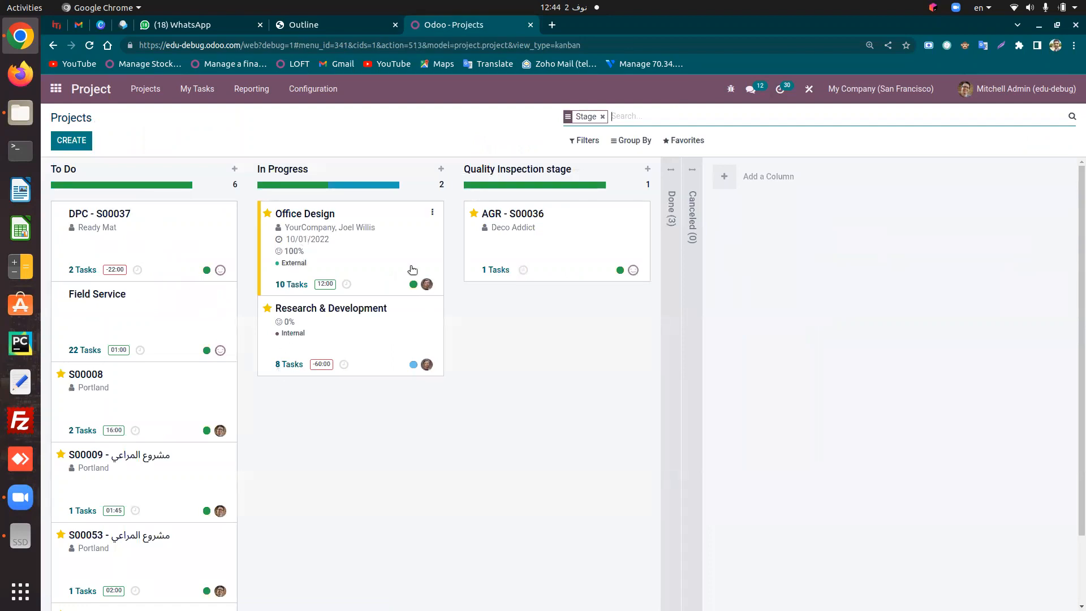
click(399, 241)
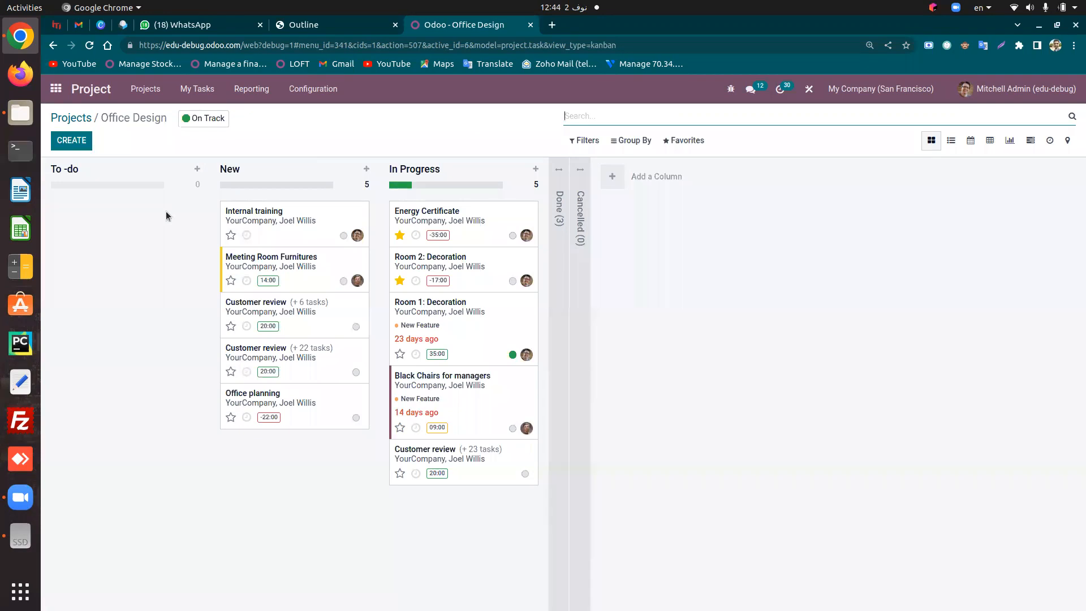
click(258, 211)
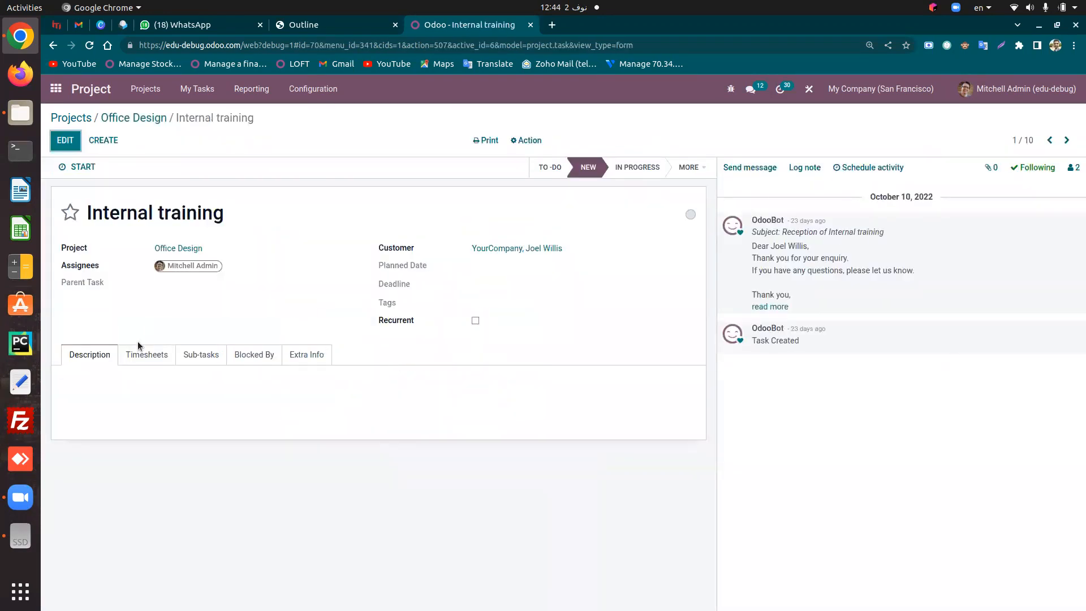
click(146, 354)
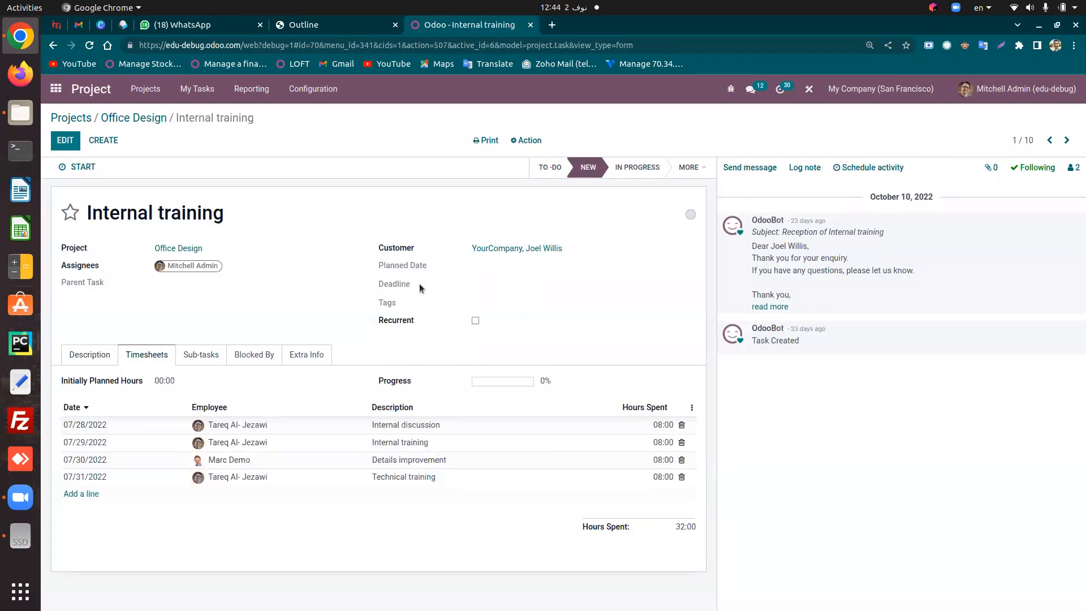
click(90, 354)
click(142, 361)
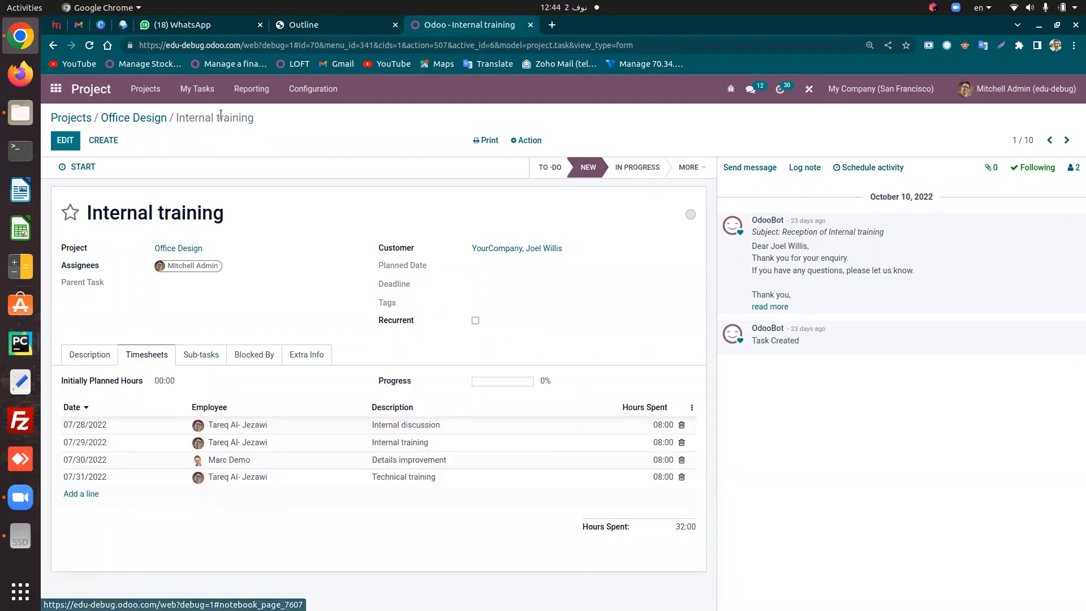
mouse_move(430, 411)
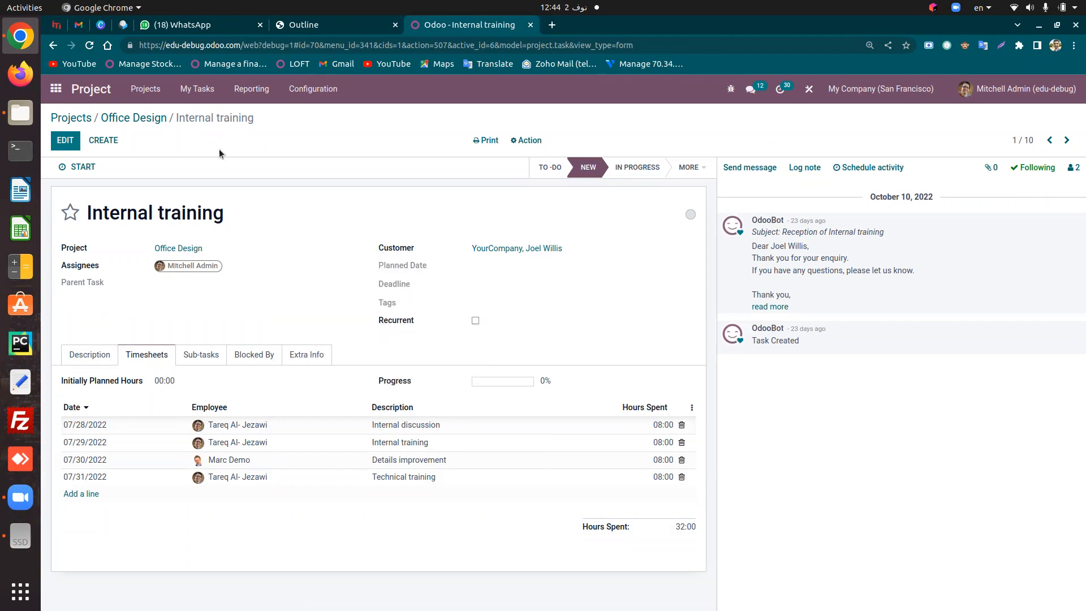
click(252, 88)
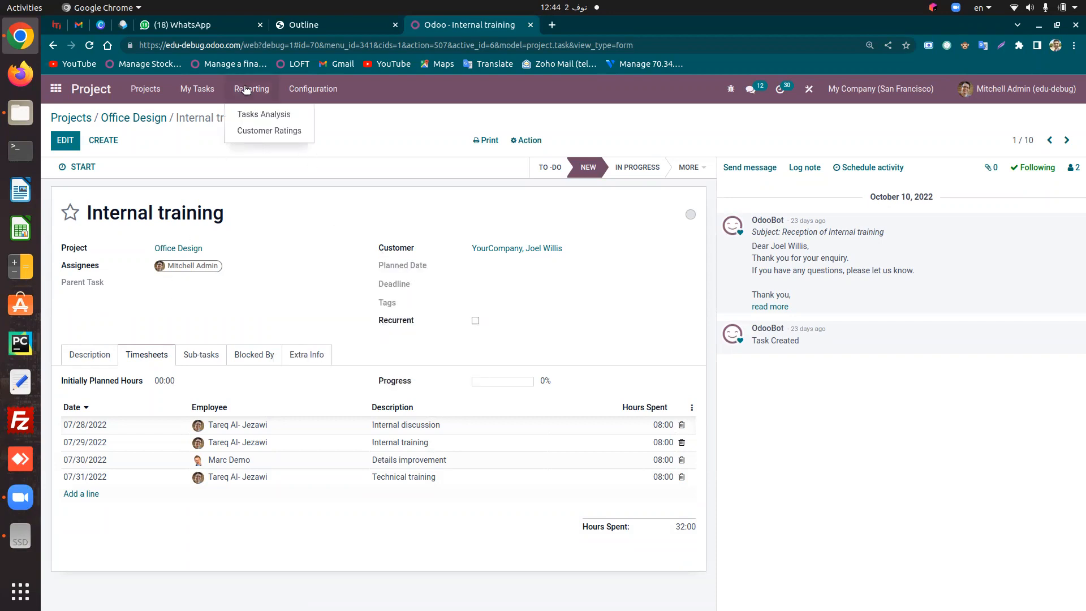
click(294, 273)
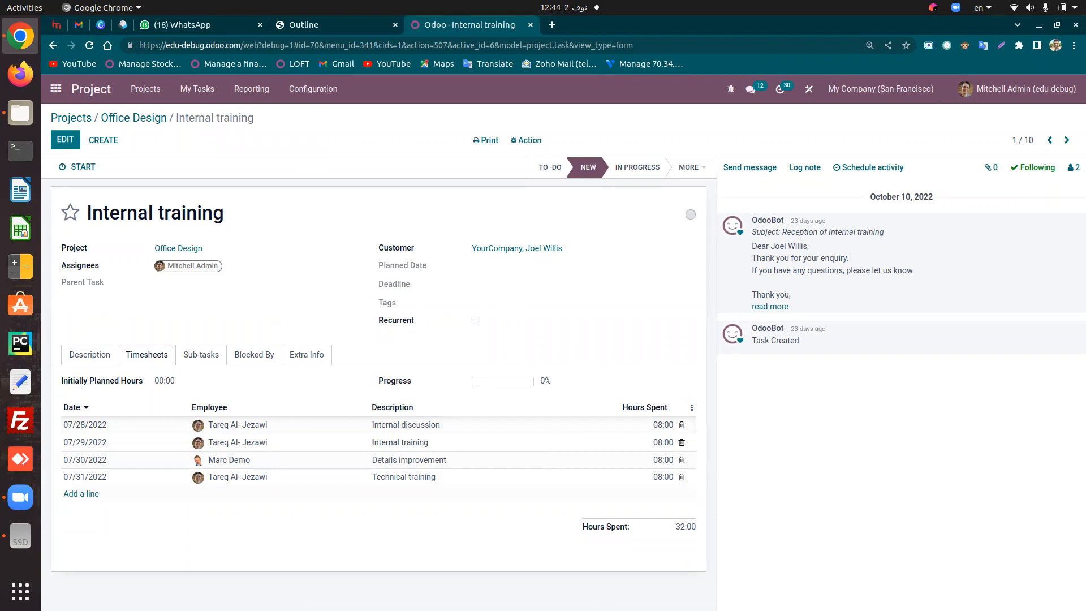